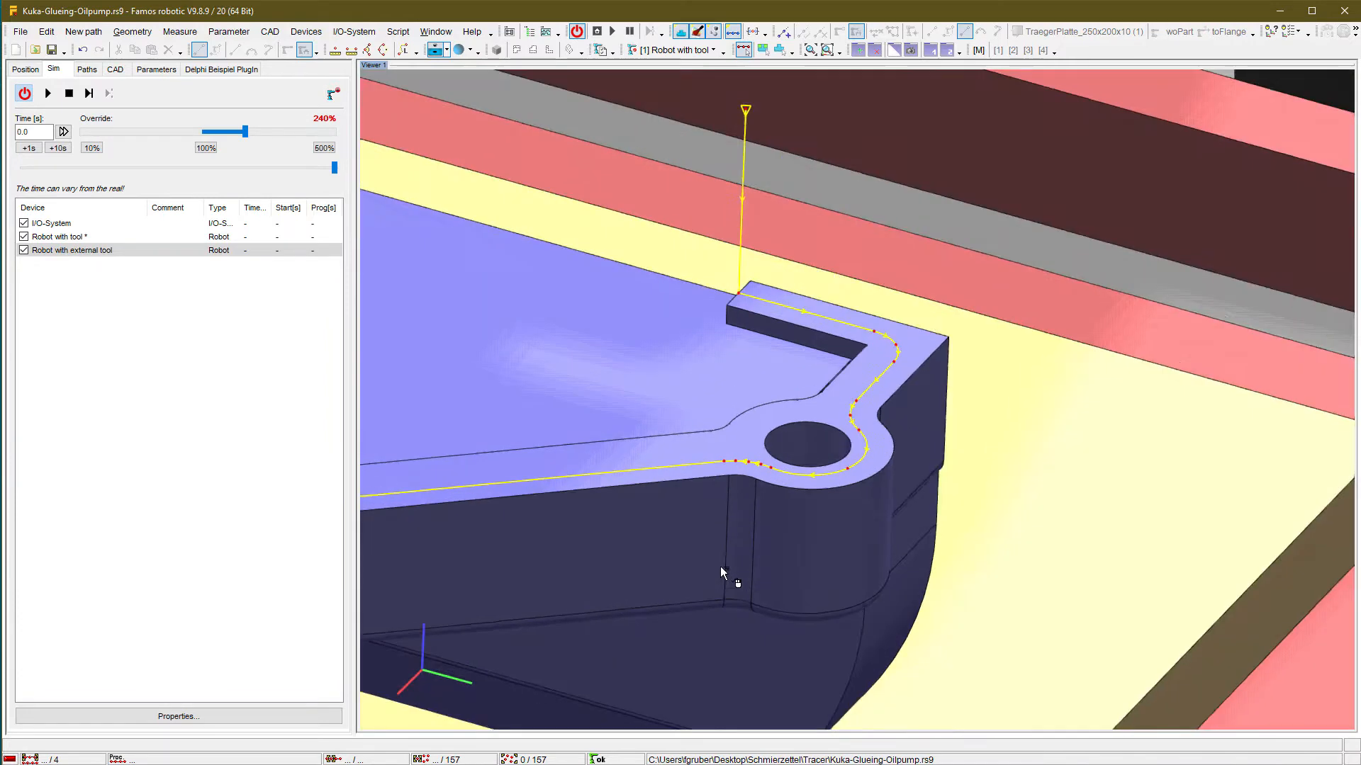
# - Examine the oil pump glue path under the tool-carrying robot and the second robot cell with the external glue gun
pyautogui.scroll(-3, 1091, 512)
pyautogui.moveTo(720, 581); pyautogui.dragTo(1303, 458, button='middle')
pyautogui.scroll(-3, 1305, 459)
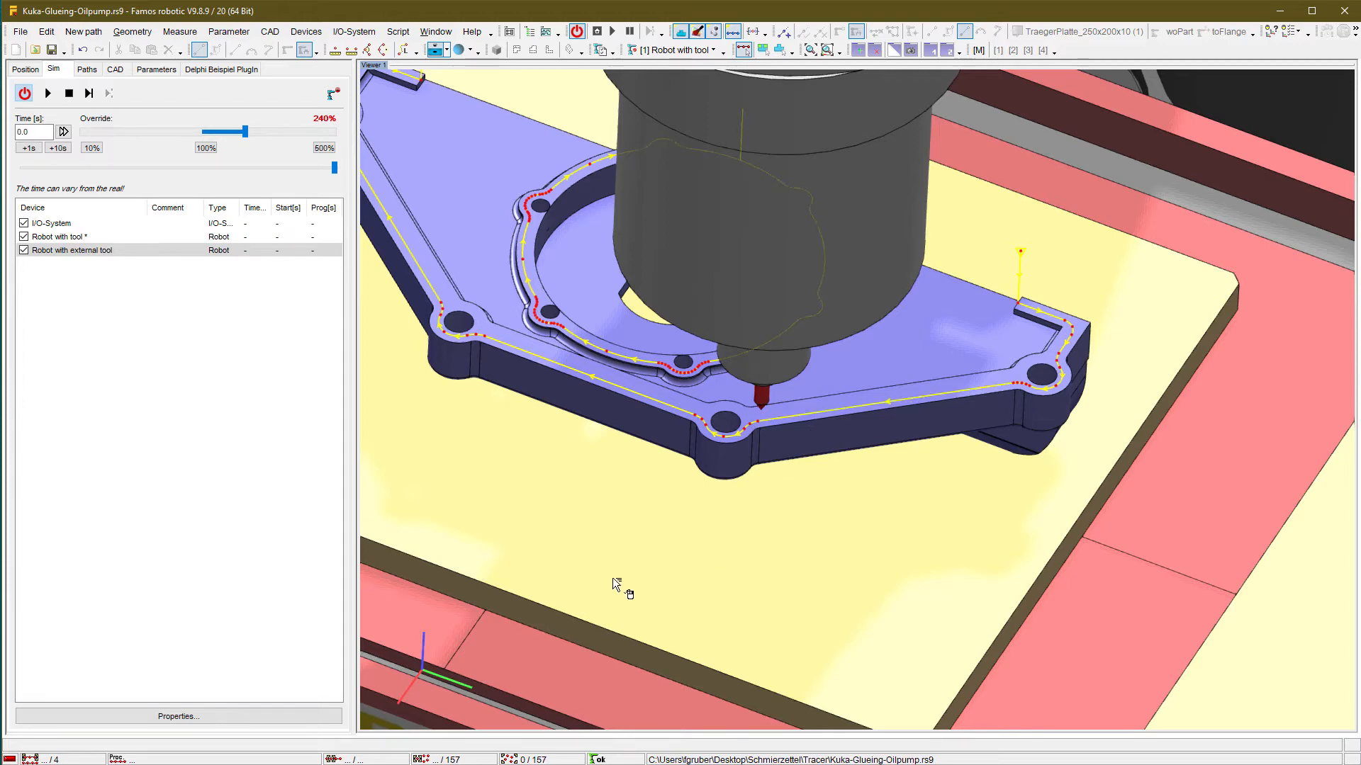
pyautogui.scroll(-5, 822, 538)
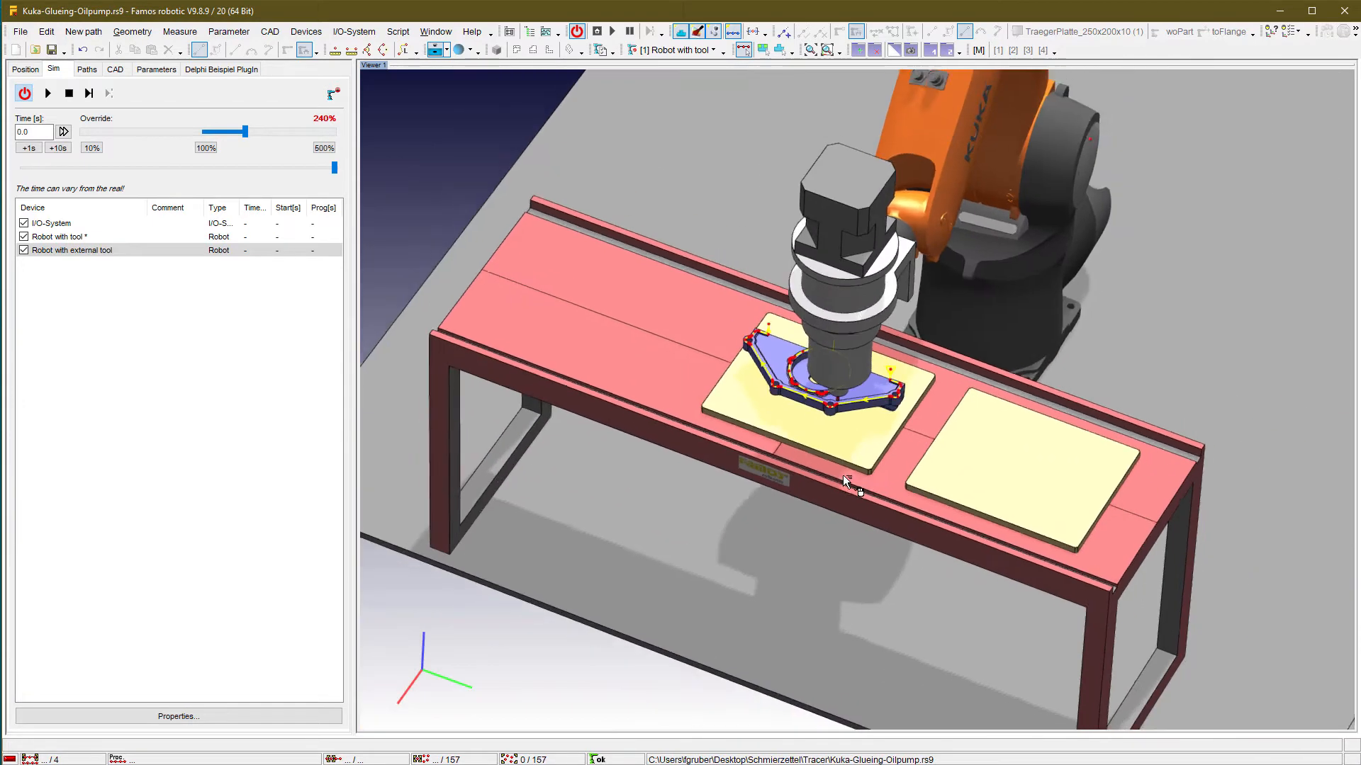
pyautogui.scroll(-4, 985, 453)
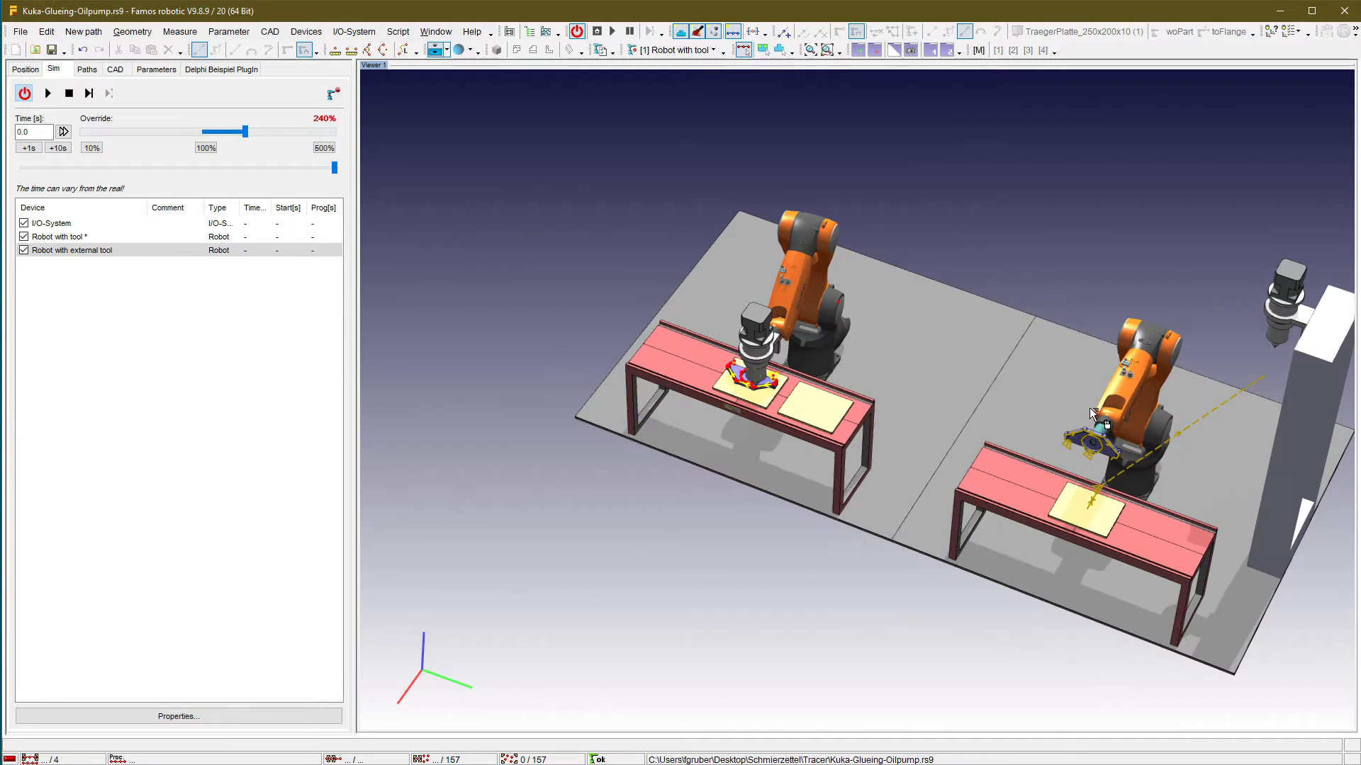
pyautogui.middleClick(1083, 448)
pyautogui.scroll(8, 845, 401)
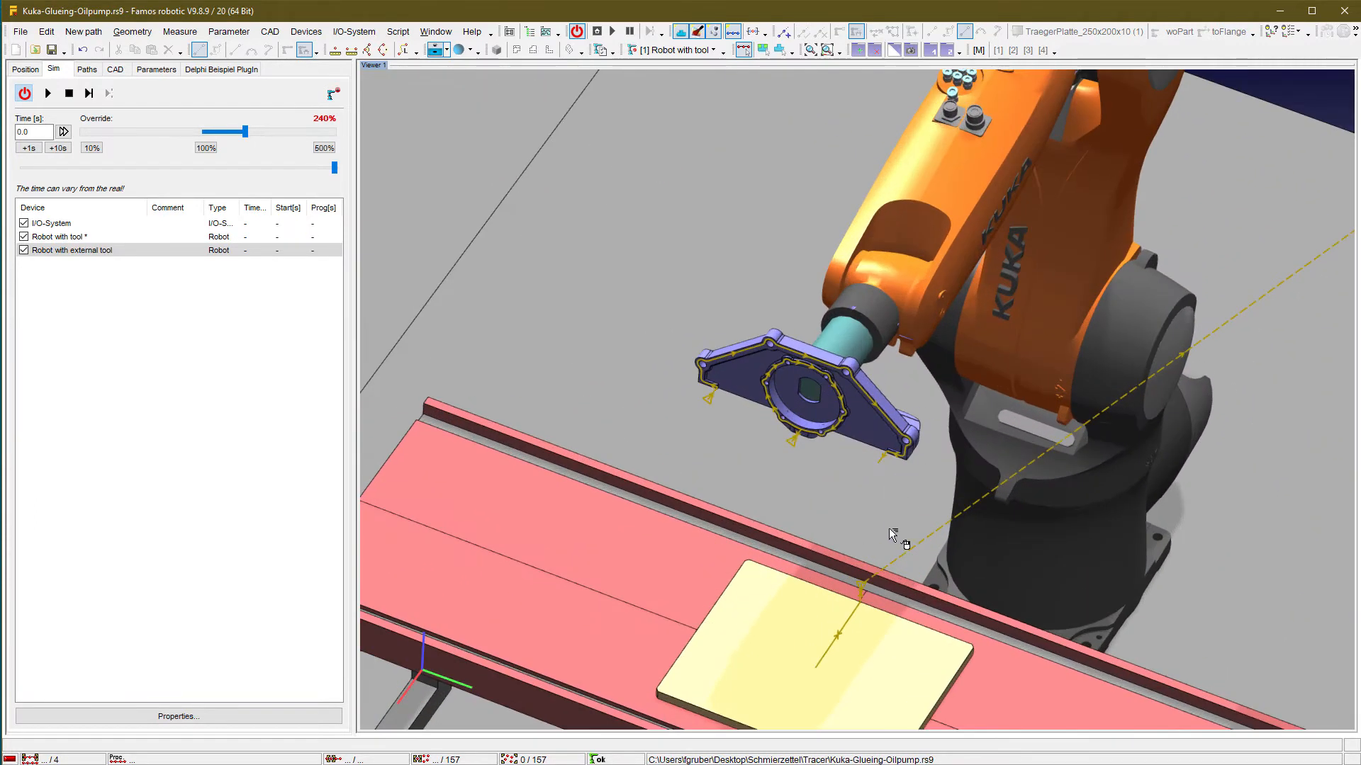
pyautogui.moveTo(1069, 468); pyautogui.dragTo(632, 521, button='middle')
pyautogui.scroll(-4, 633, 521)
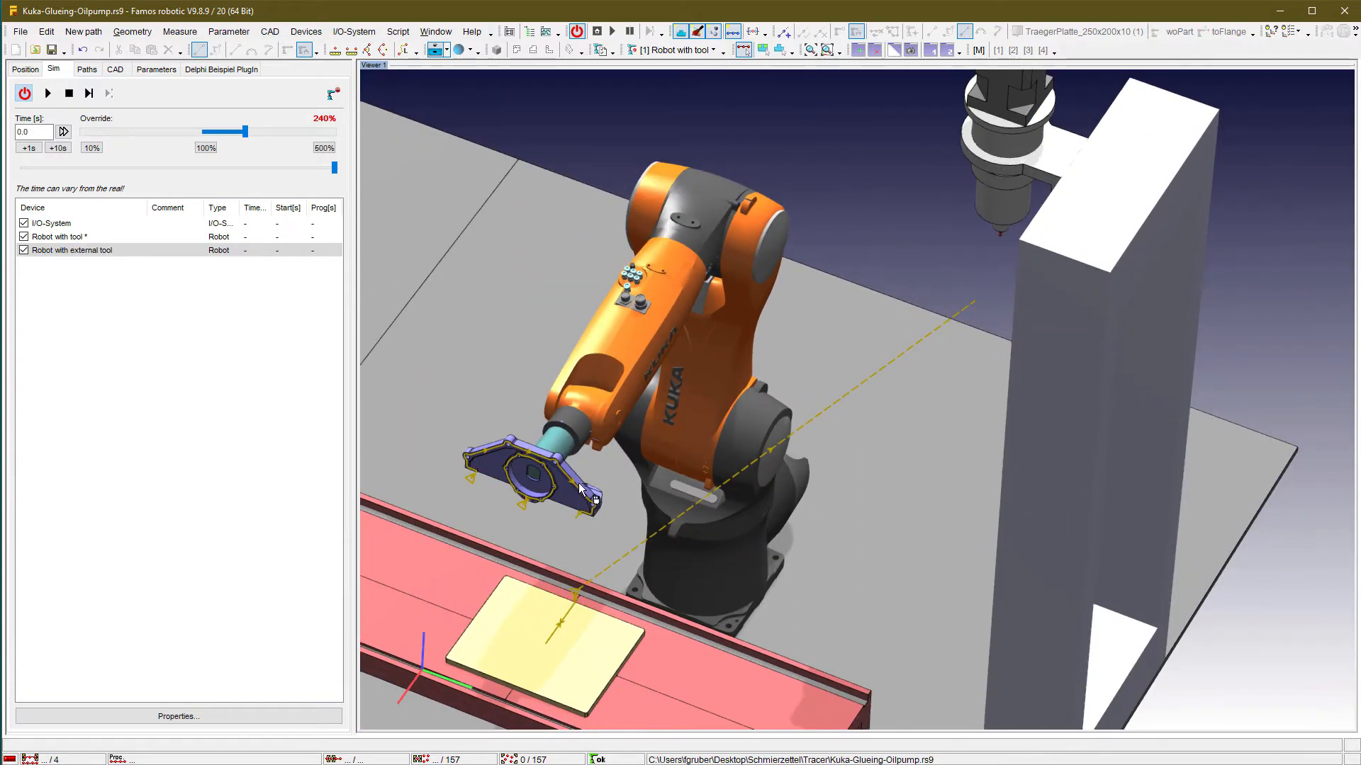
pyautogui.moveTo(997, 294); pyautogui.dragTo(950, 338, button='middle')
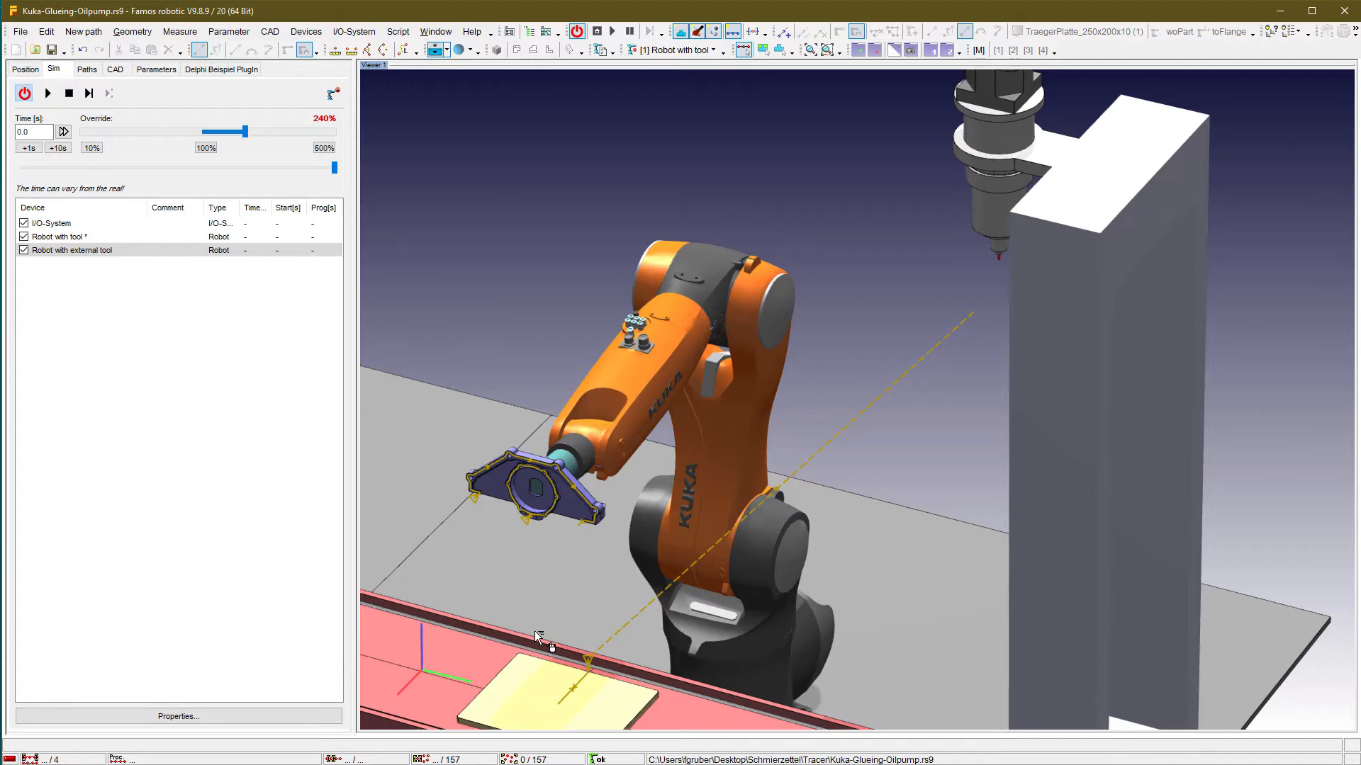
pyautogui.scroll(-4, 548, 531)
pyautogui.moveTo(645, 522); pyautogui.dragTo(1074, 500, button='middle')
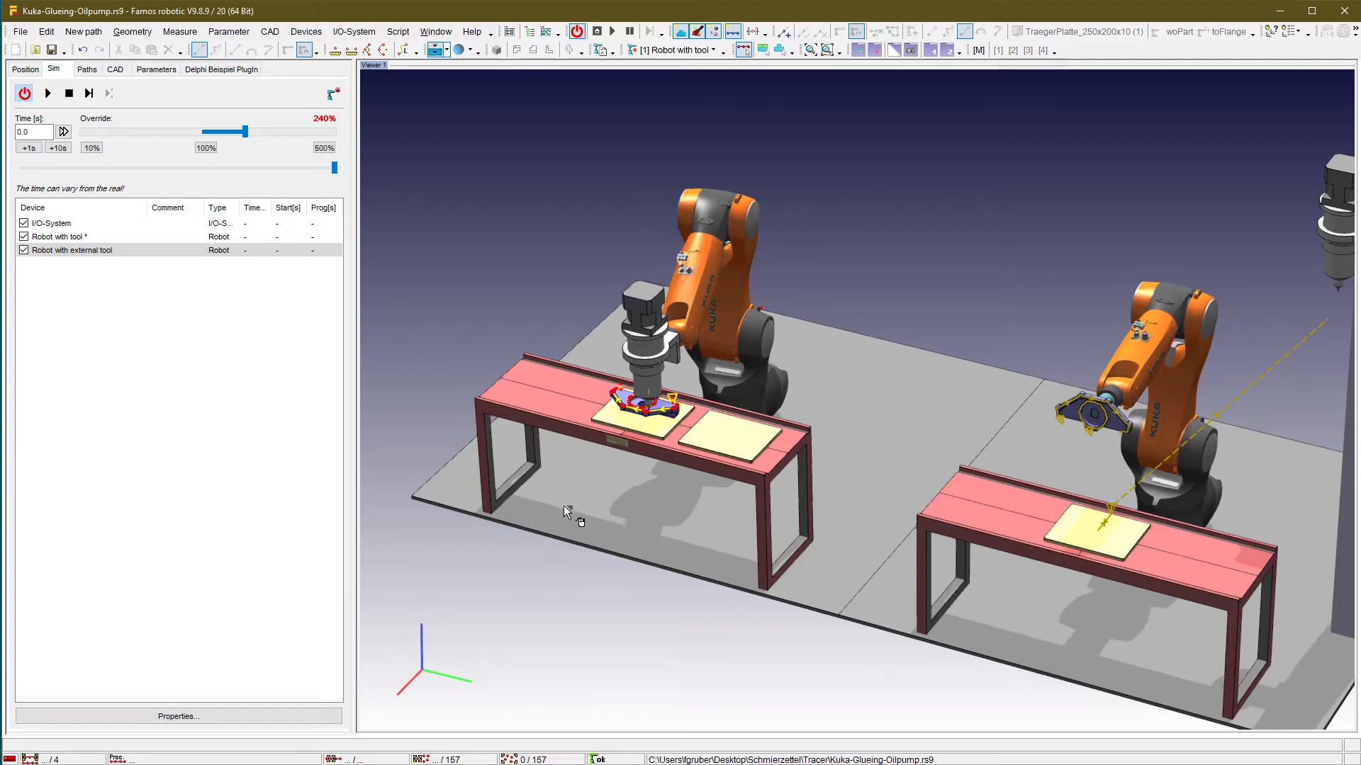
pyautogui.middleClick(642, 415)
pyautogui.scroll(6, 837, 395)
pyautogui.moveTo(851, 464); pyautogui.dragTo(713, 526, button='middle')
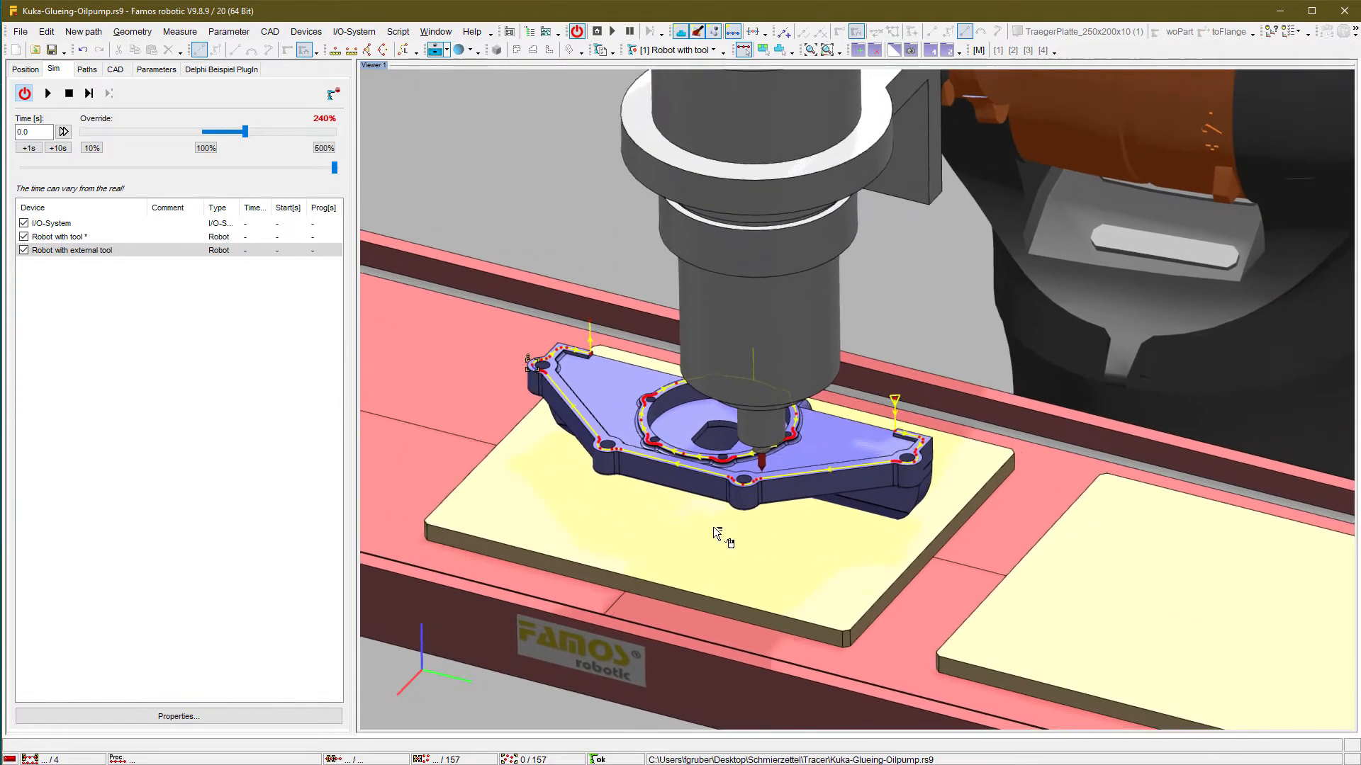
# - Reset the simulation to return the tool-carrying robot to its start position above the table
pyautogui.click(597, 31)
pyautogui.scroll(-3, 910, 268)
pyautogui.moveTo(876, 214); pyautogui.dragTo(741, 352, button='middle')
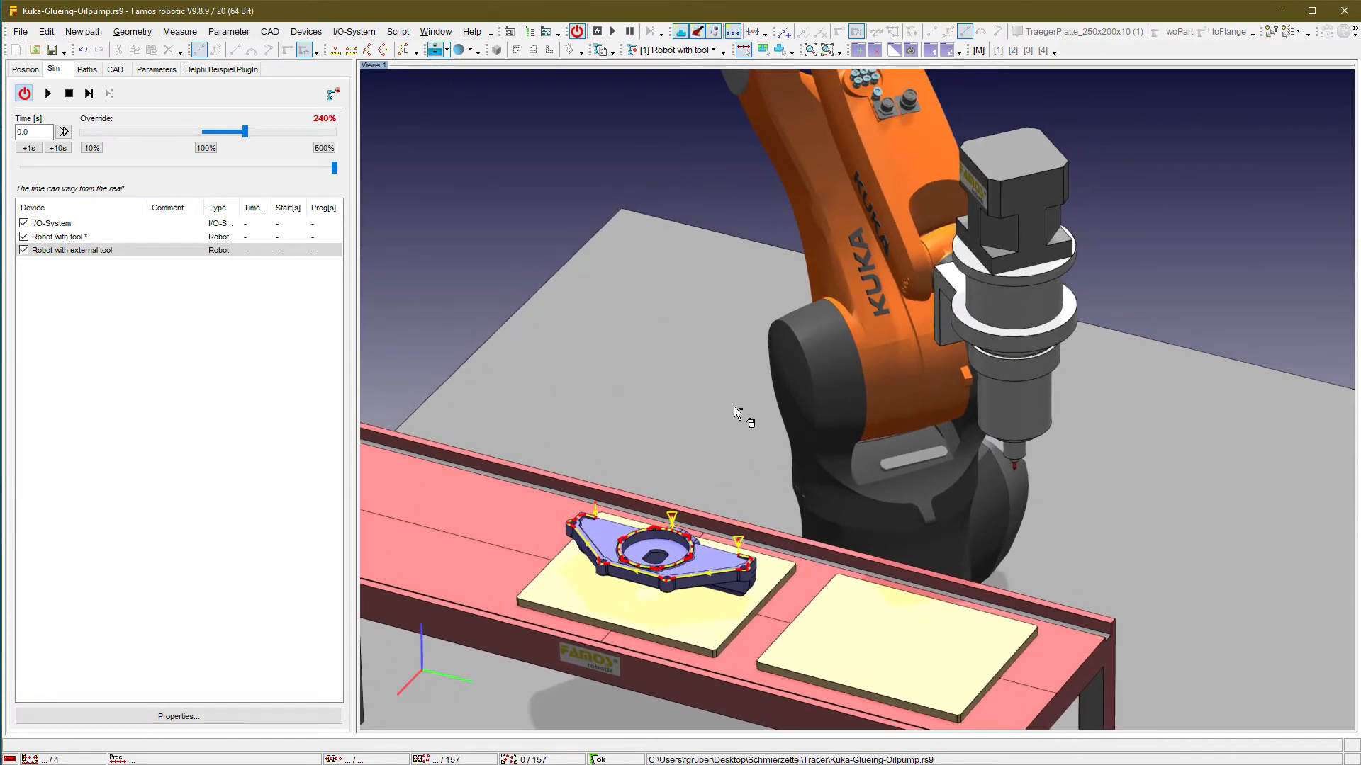
pyautogui.moveTo(1105, 416); pyautogui.dragTo(1117, 411, button='middle')
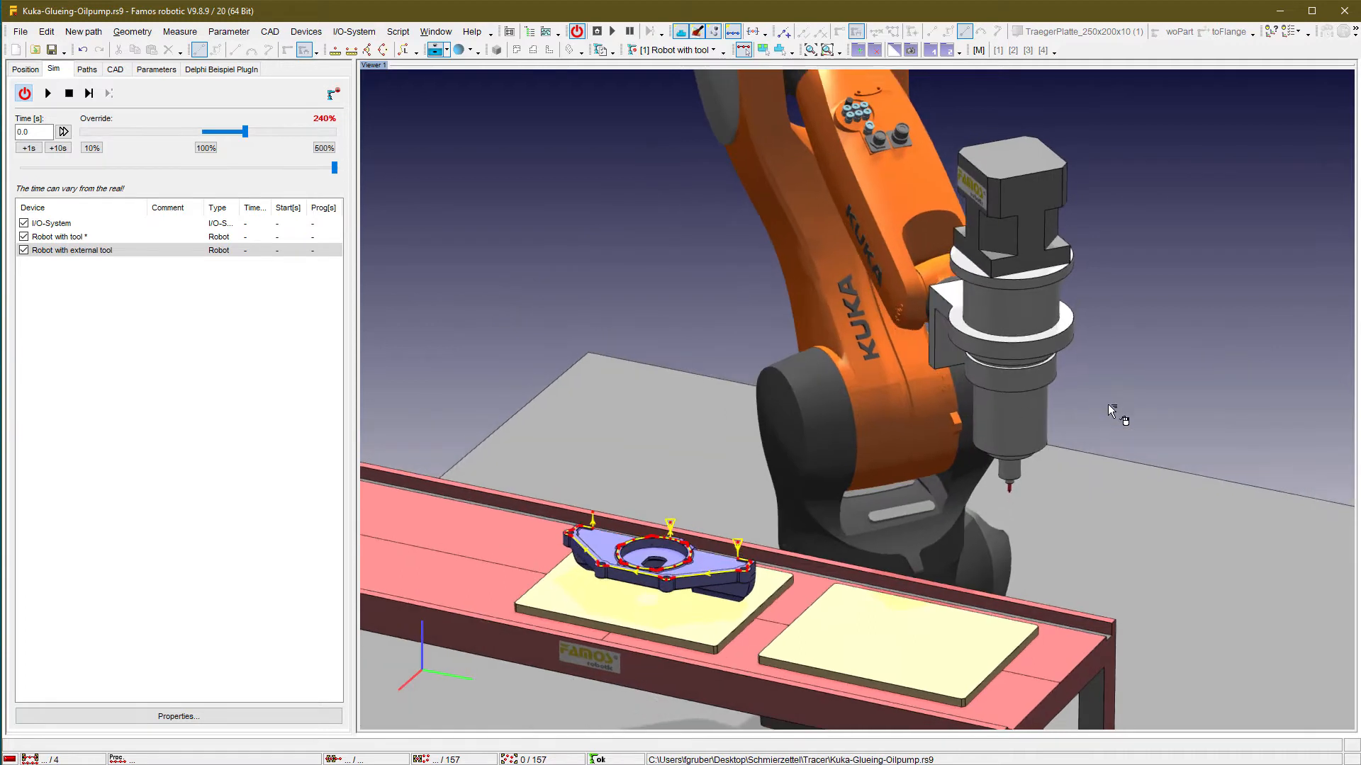
# - Show the coordinate systems and add a Tracer process object to the toGlue tool frame at the nozzle tip
pyautogui.press('f')
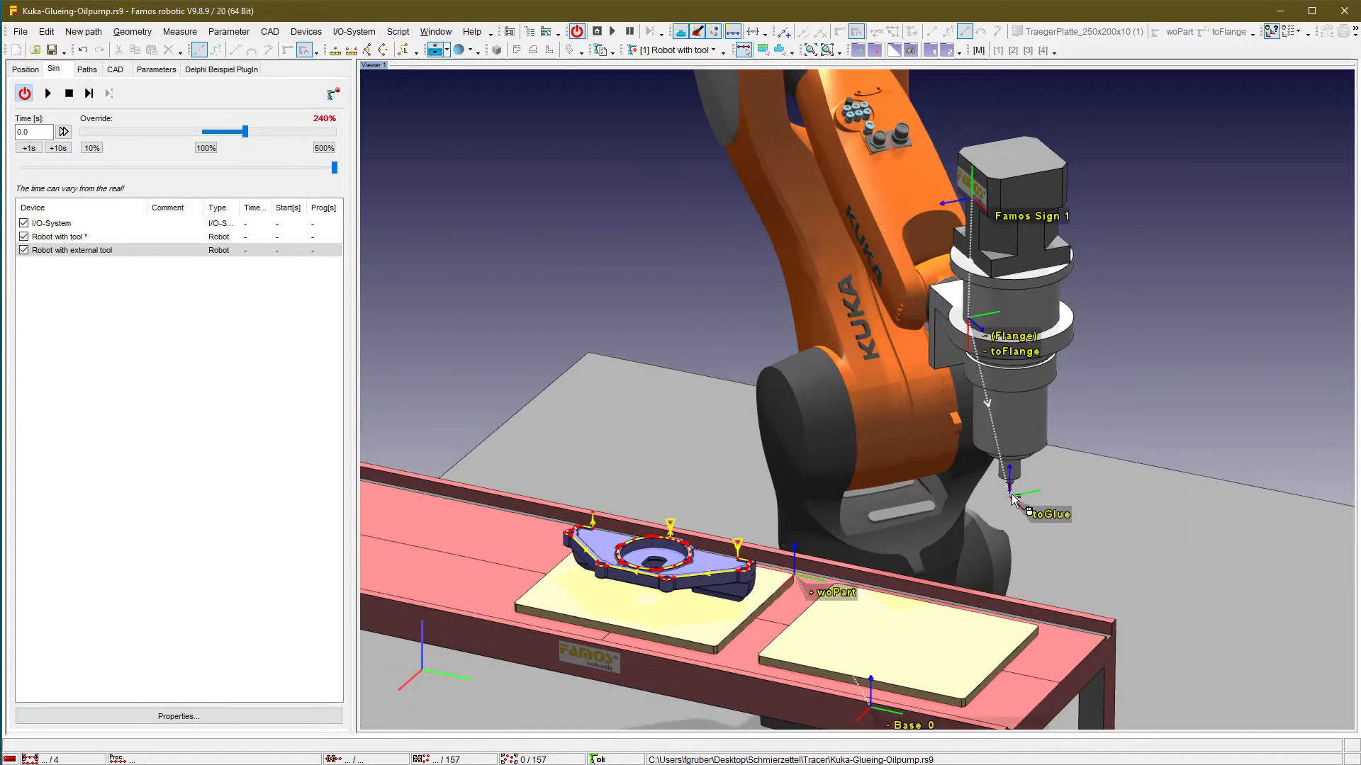
pyautogui.scroll(5, 998, 445)
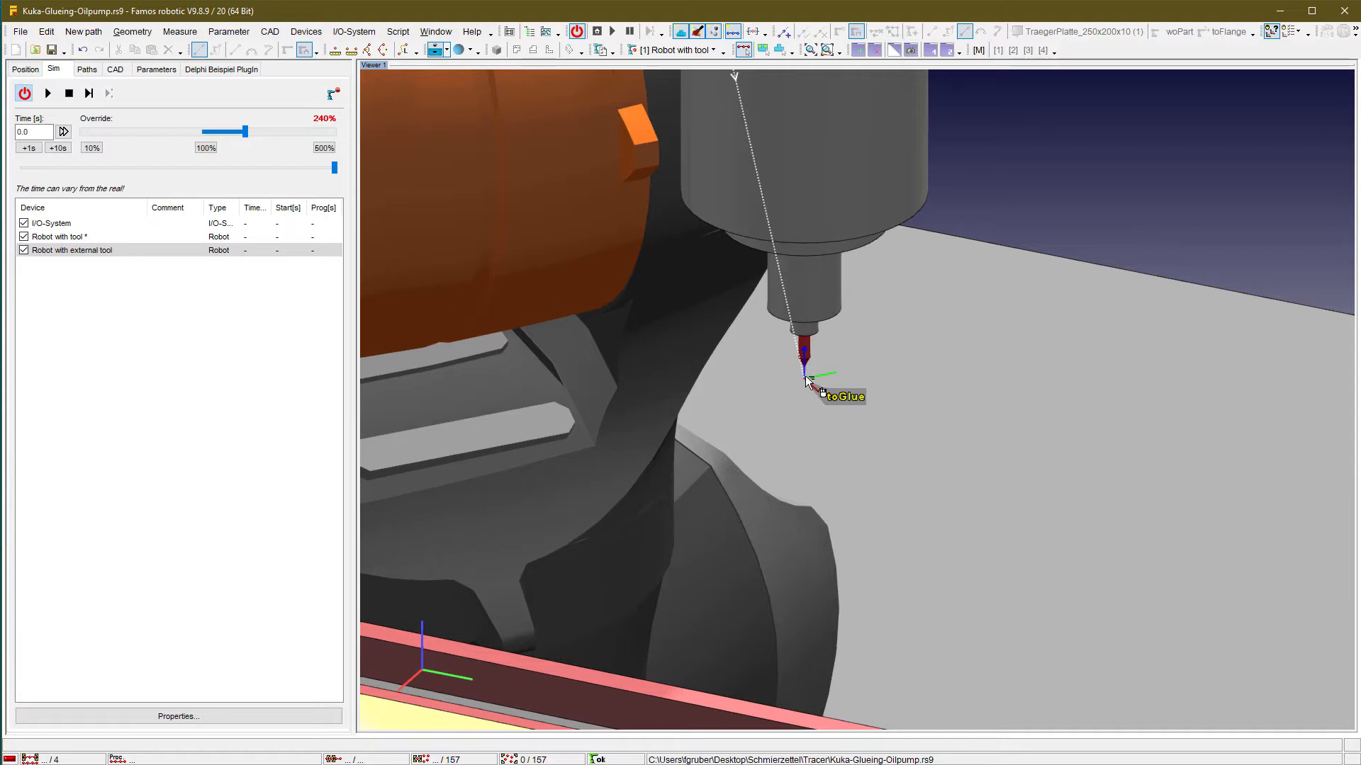
pyautogui.moveTo(841, 401); pyautogui.dragTo(853, 405)
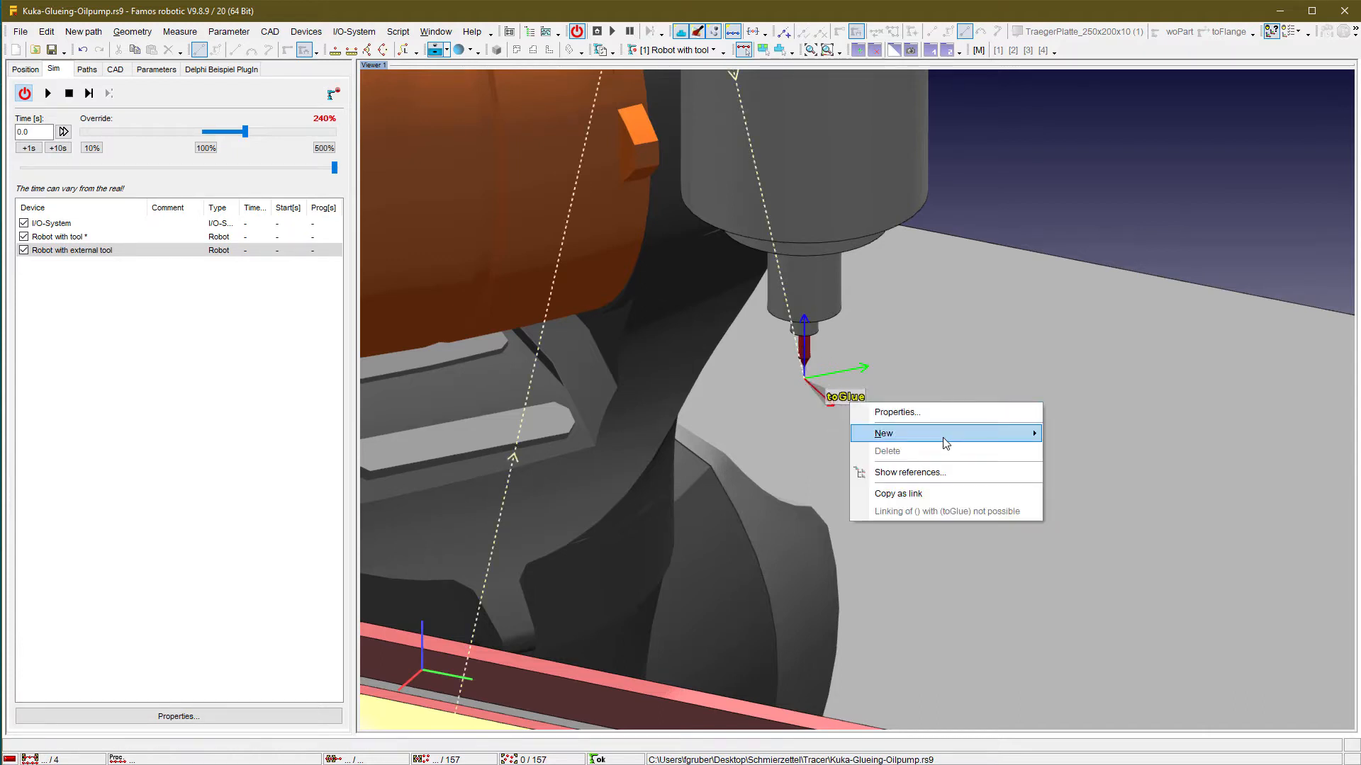
pyautogui.moveTo(947, 441)
pyautogui.moveTo(1117, 571)
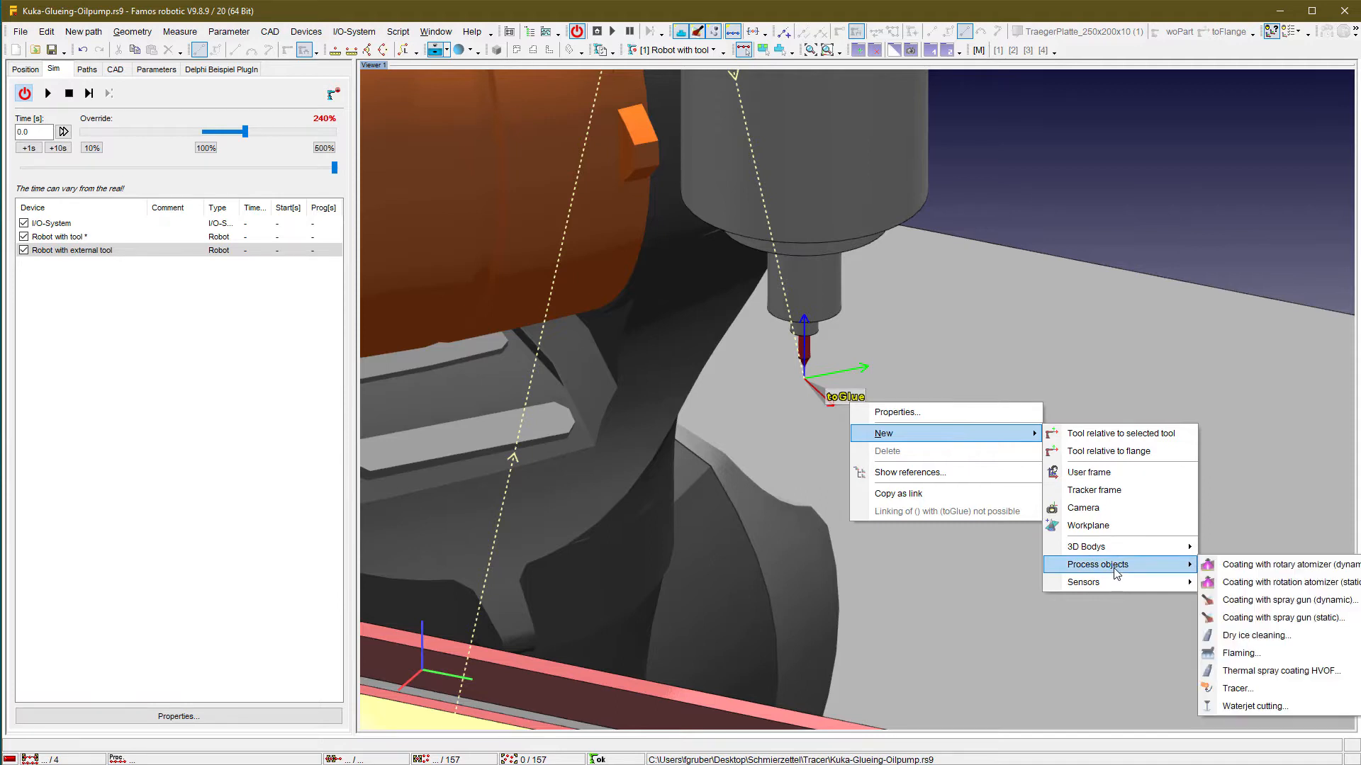
pyautogui.click(1247, 689)
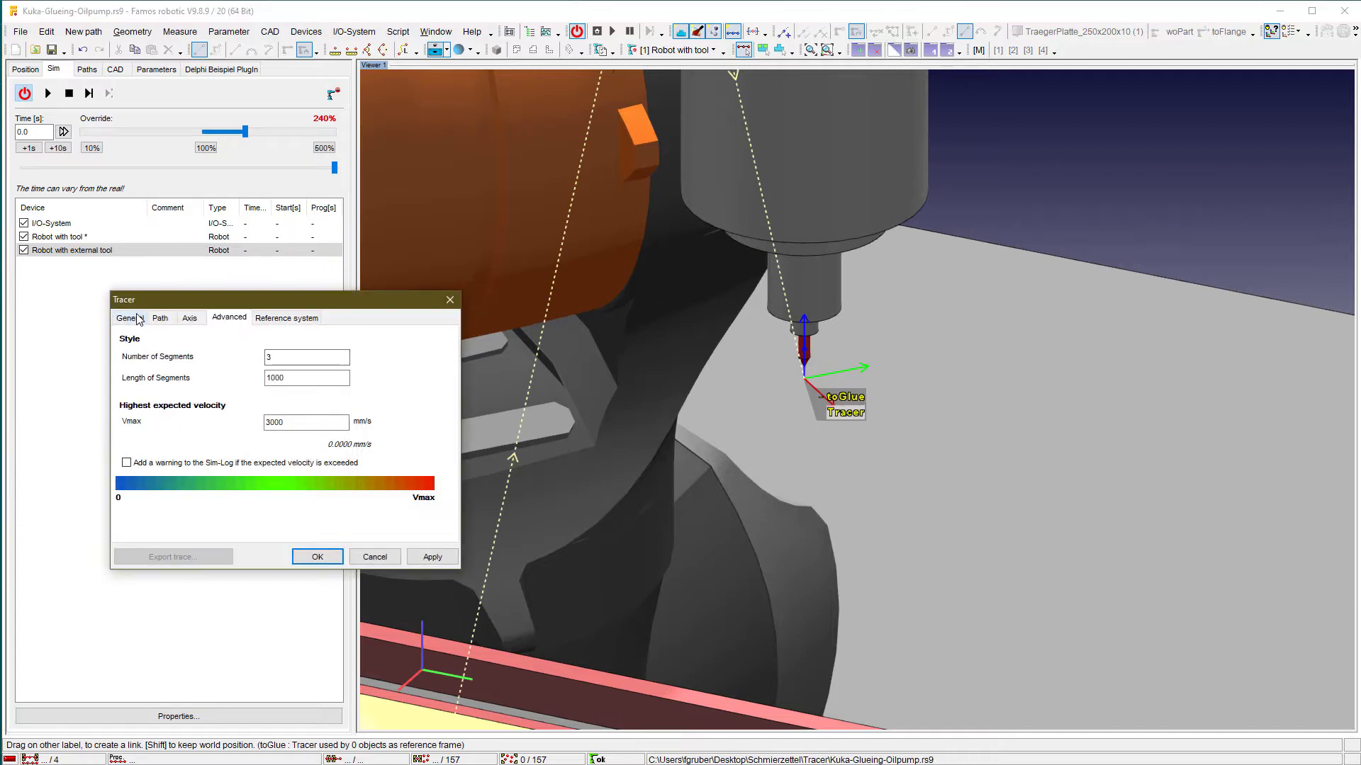
# - Name the new tracer trGun
pyautogui.click(131, 318)
pyautogui.doubleClick(190, 352)
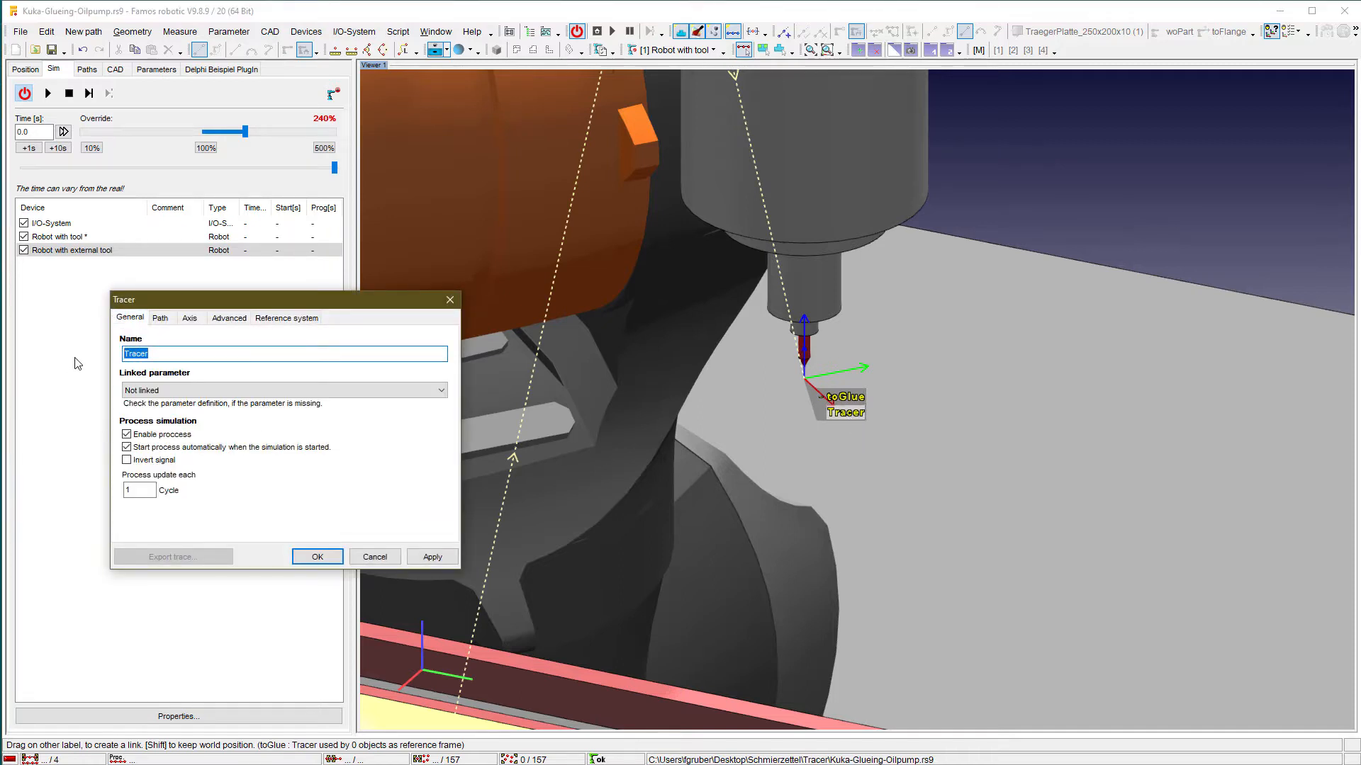
pyautogui.write('trGun')
# - Set the tracer's path shape to Line, enable recording the trace for export, and accept the settings
pyautogui.click(160, 321)
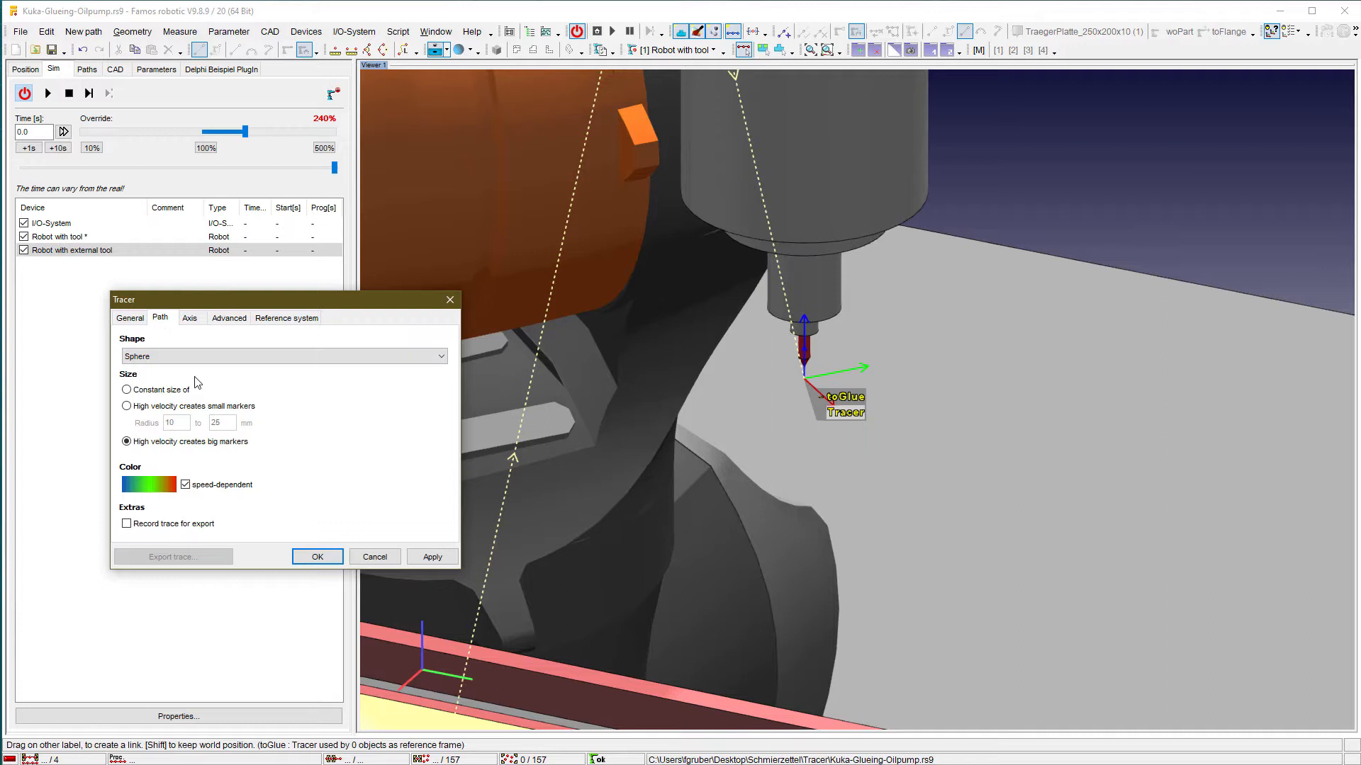
pyautogui.click(155, 357)
pyautogui.click(153, 371)
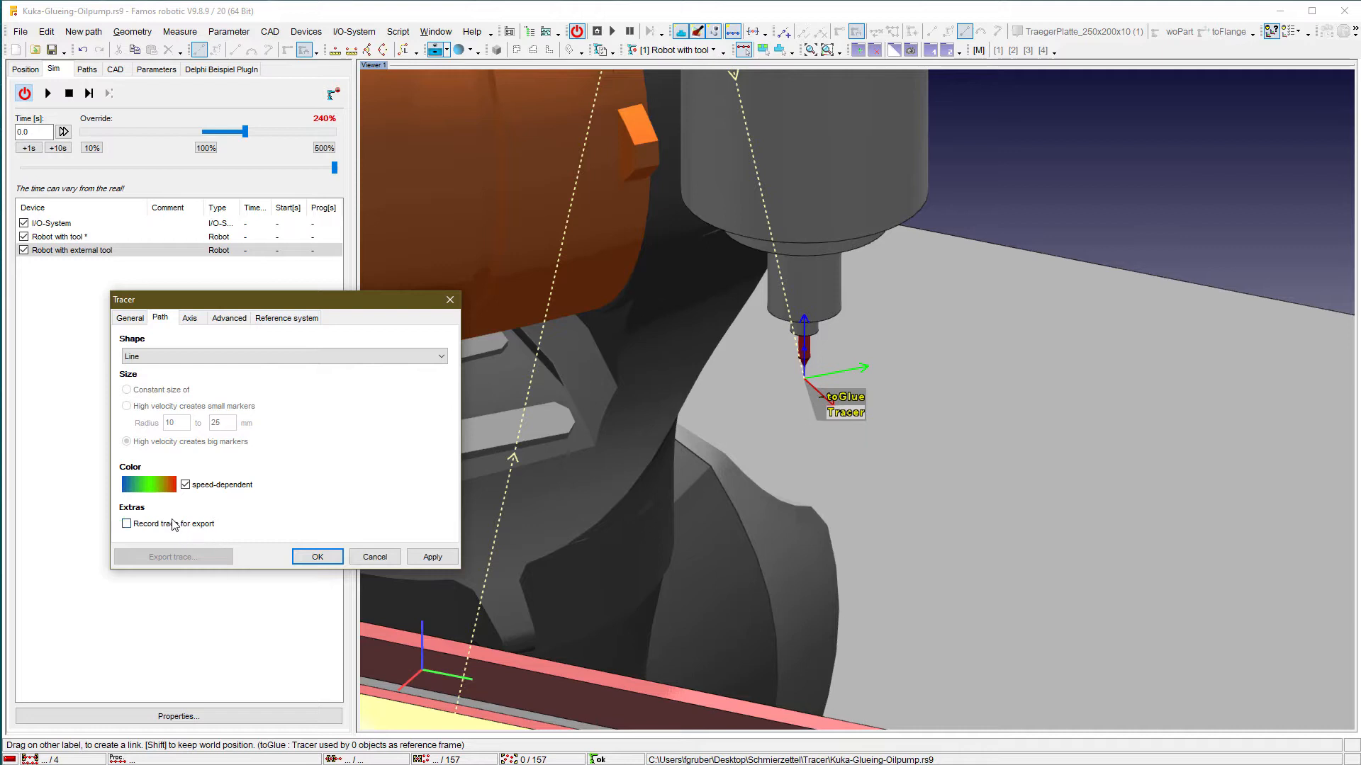
pyautogui.click(137, 525)
pyautogui.click(328, 557)
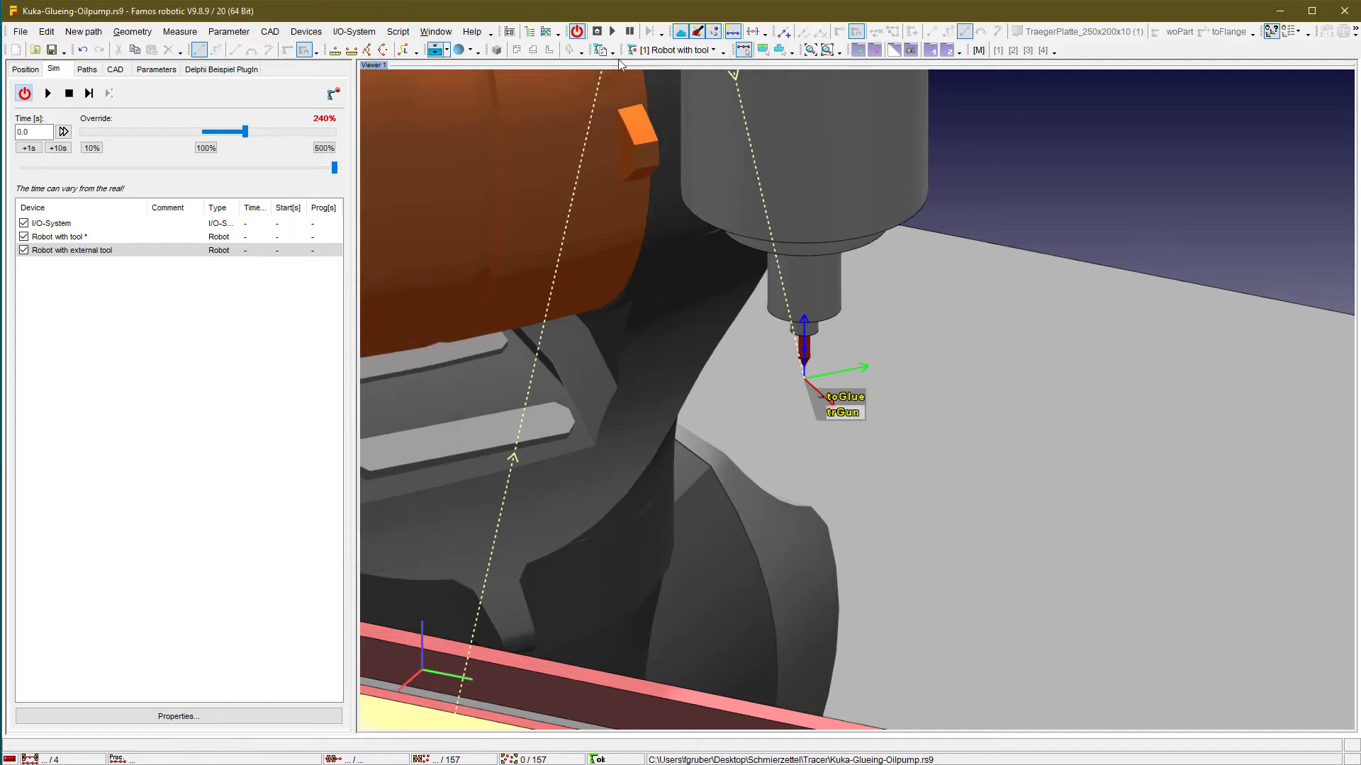
# - Run the simulation with the tracer active and set the simulation override to 100%
pyautogui.scroll(-5, 583, 410)
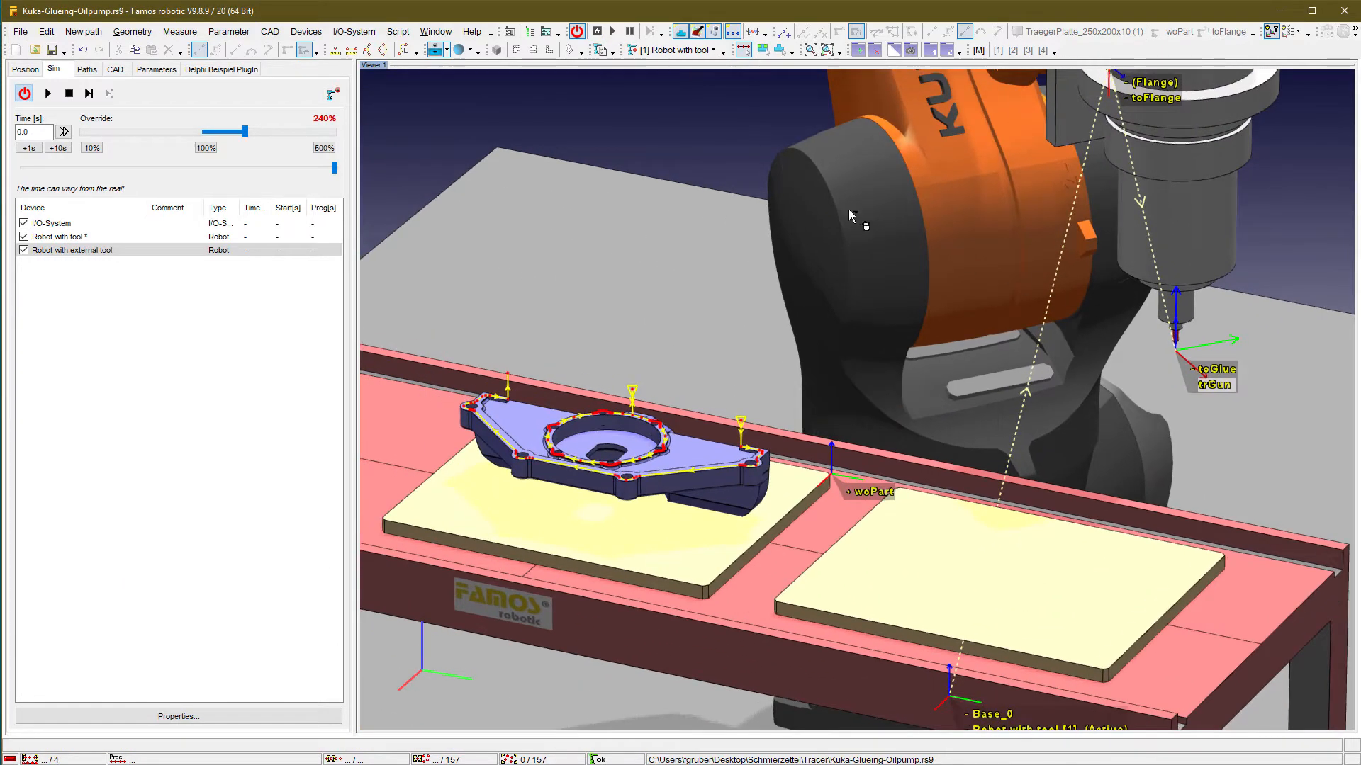
pyautogui.click(613, 32)
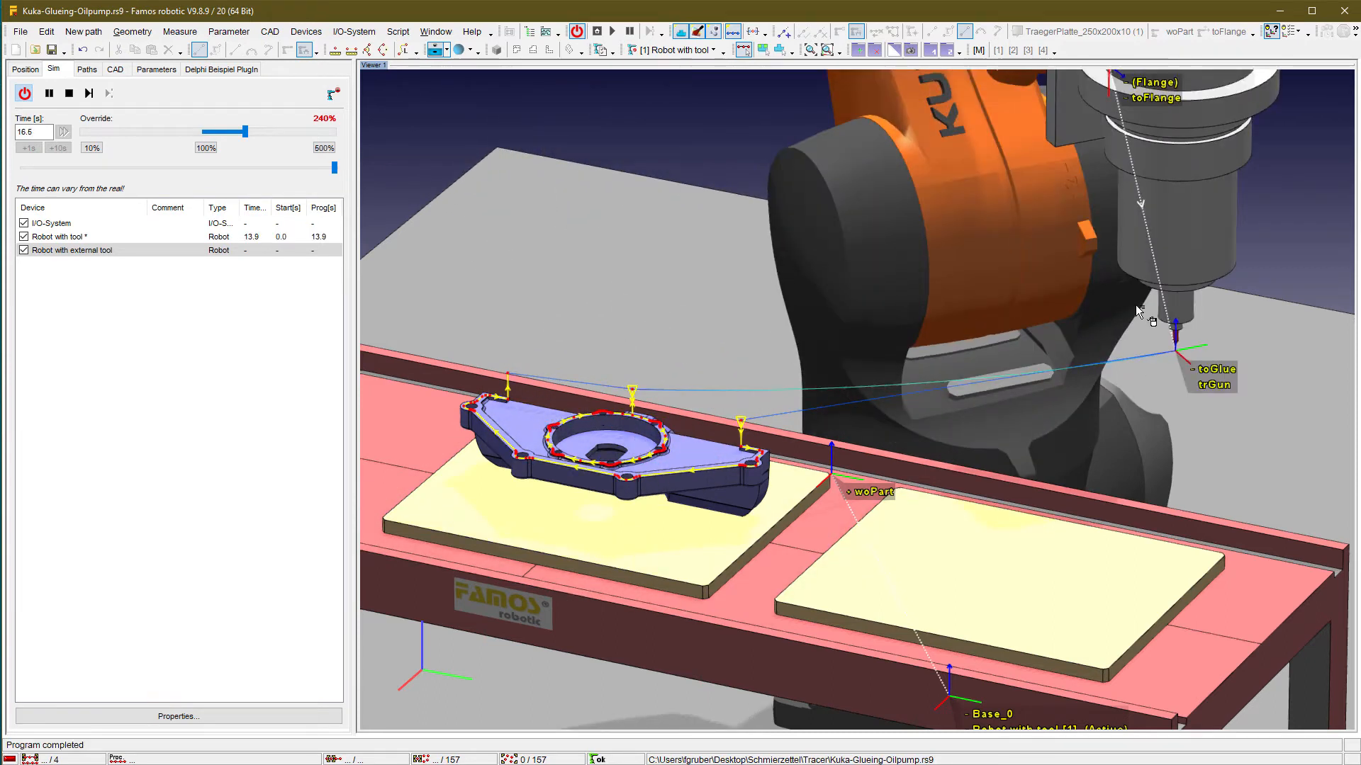
pyautogui.click(207, 147)
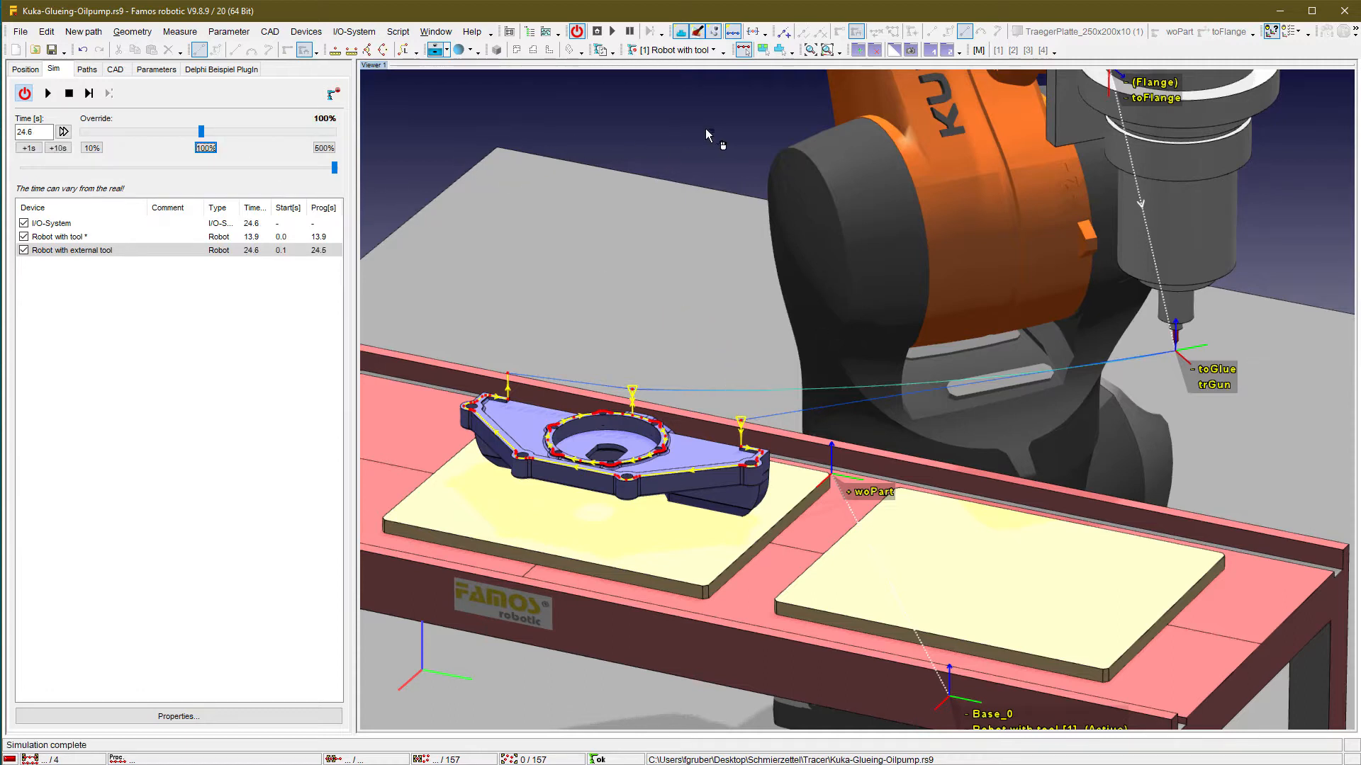
# - Hide the programmed robot paths and inspect the tracer line over the oil pump and along the approach moves
pyautogui.click(734, 32)
pyautogui.scroll(8, 735, 411)
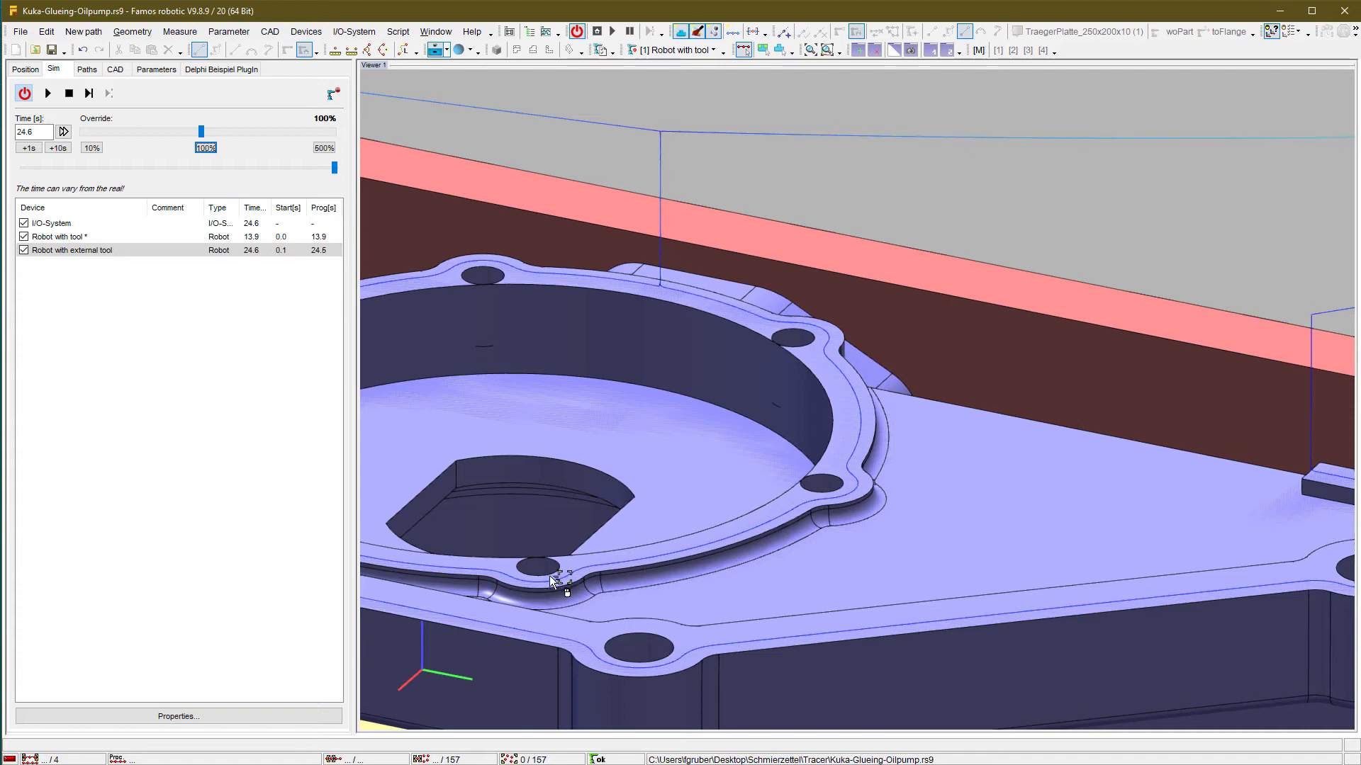
pyautogui.scroll(-8, 693, 589)
pyautogui.scroll(-2, 703, 562)
pyautogui.moveTo(704, 563); pyautogui.dragTo(686, 523, button='middle')
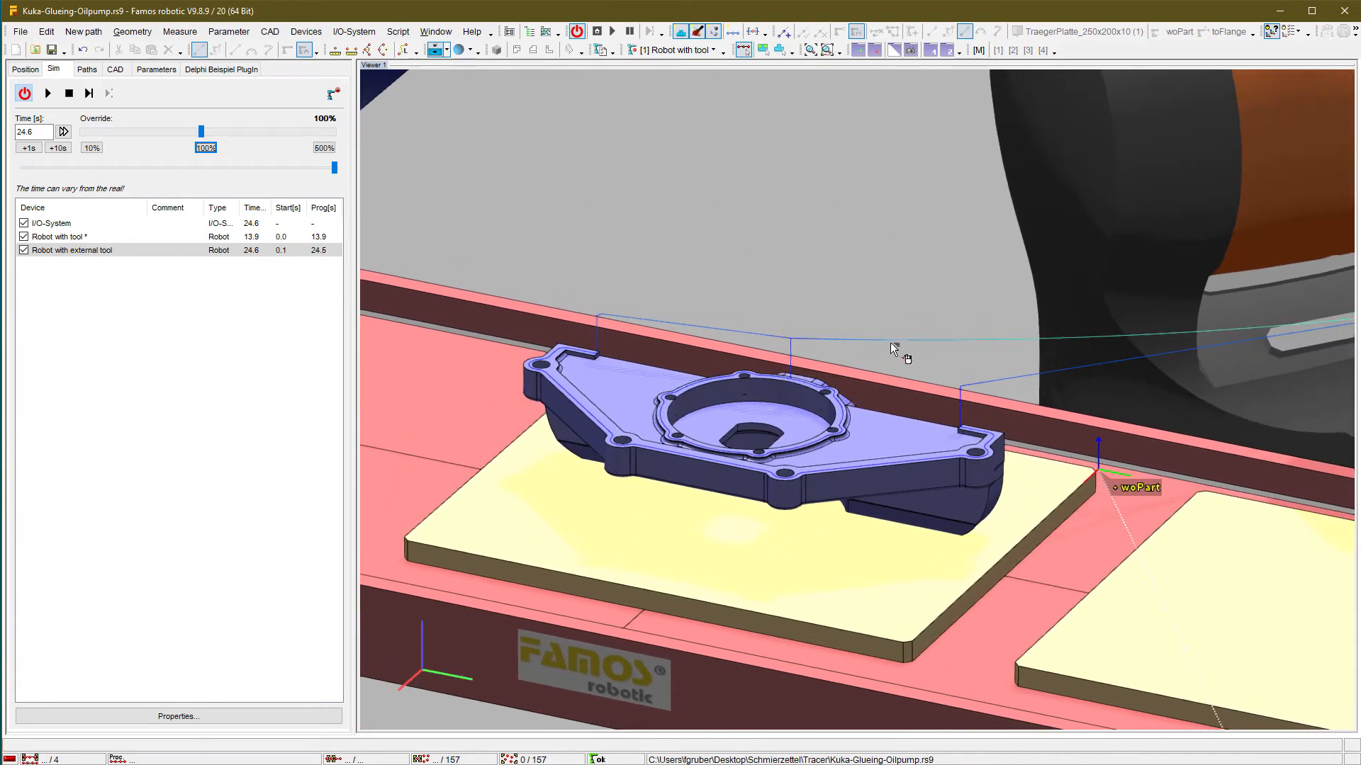
pyautogui.moveTo(1161, 353); pyautogui.dragTo(818, 381, button='middle')
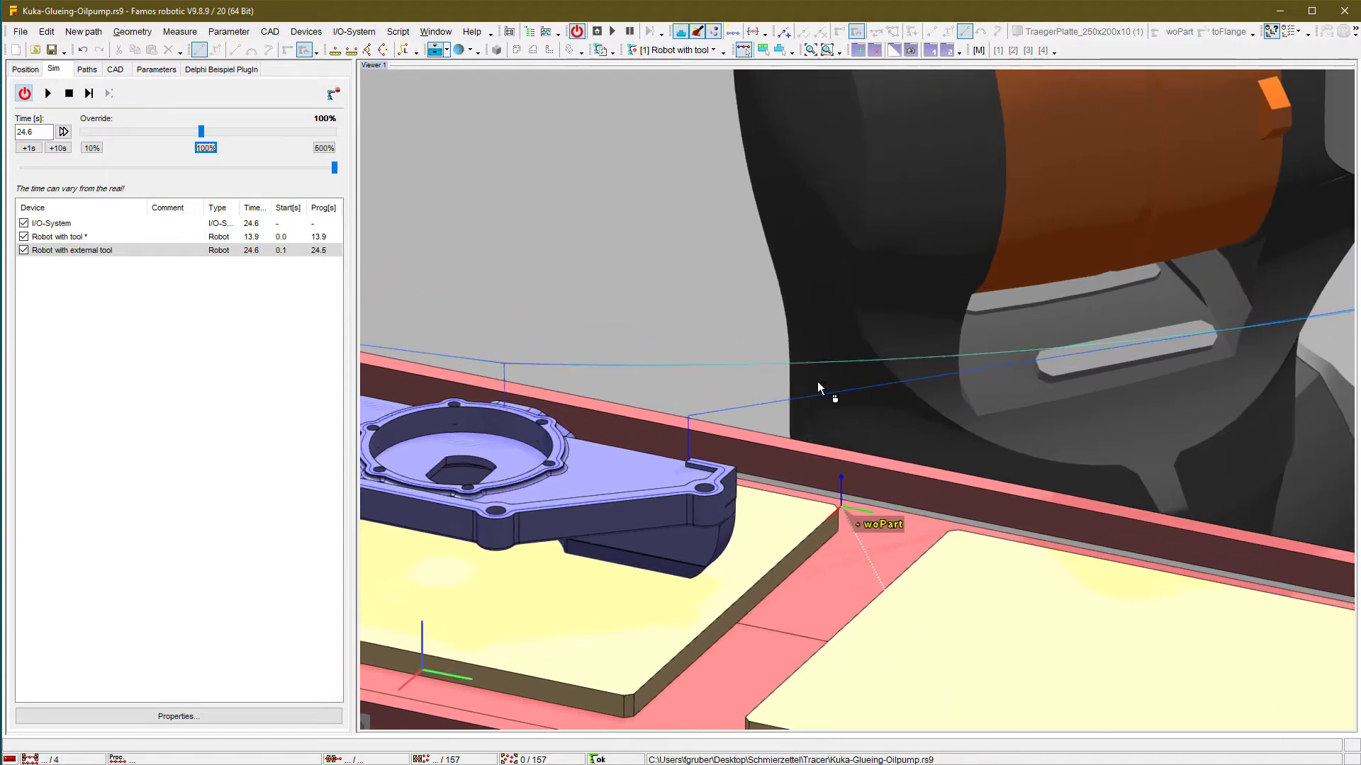
pyautogui.scroll(-1, 890, 363)
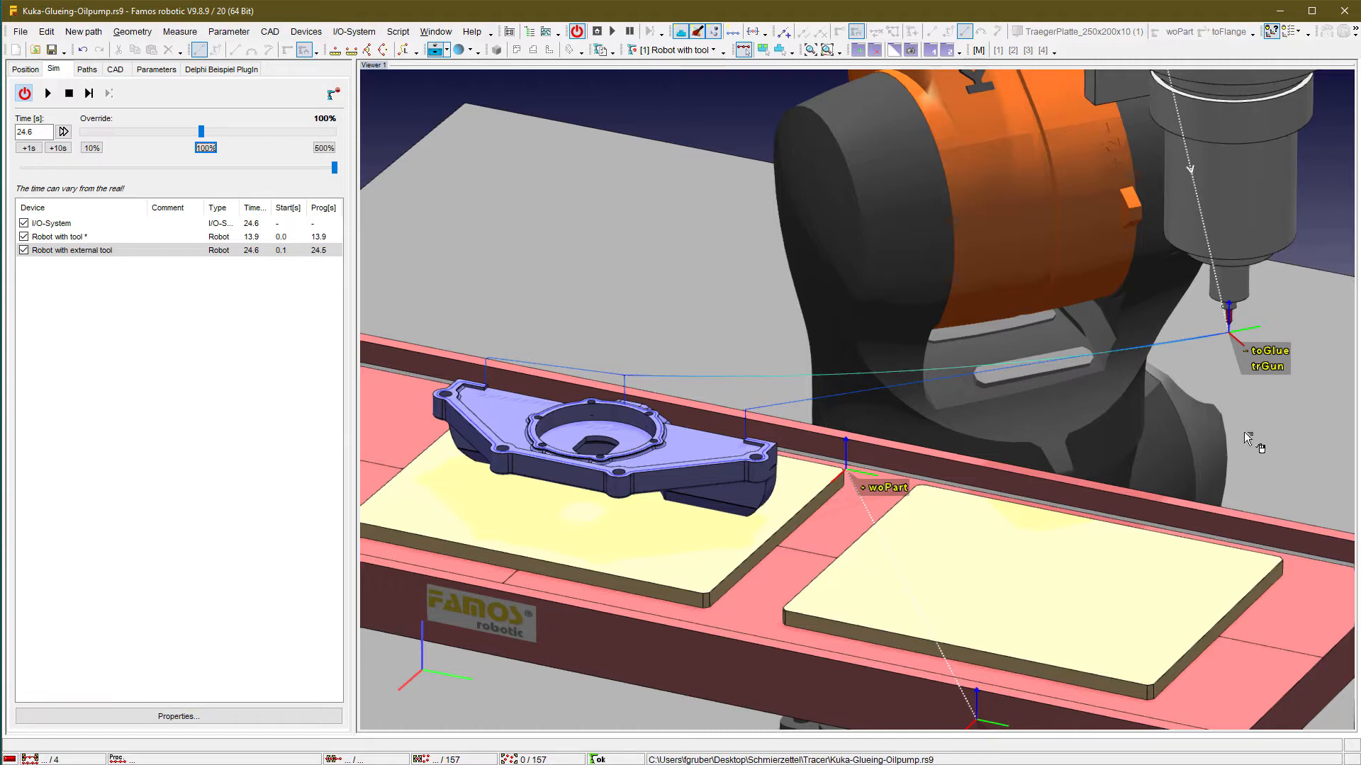
# - Lower the trGun tracer's highest expected velocity (Vmax) to roughly match the peak velocity of the last simulation
pyautogui.doubleClick(1266, 367)
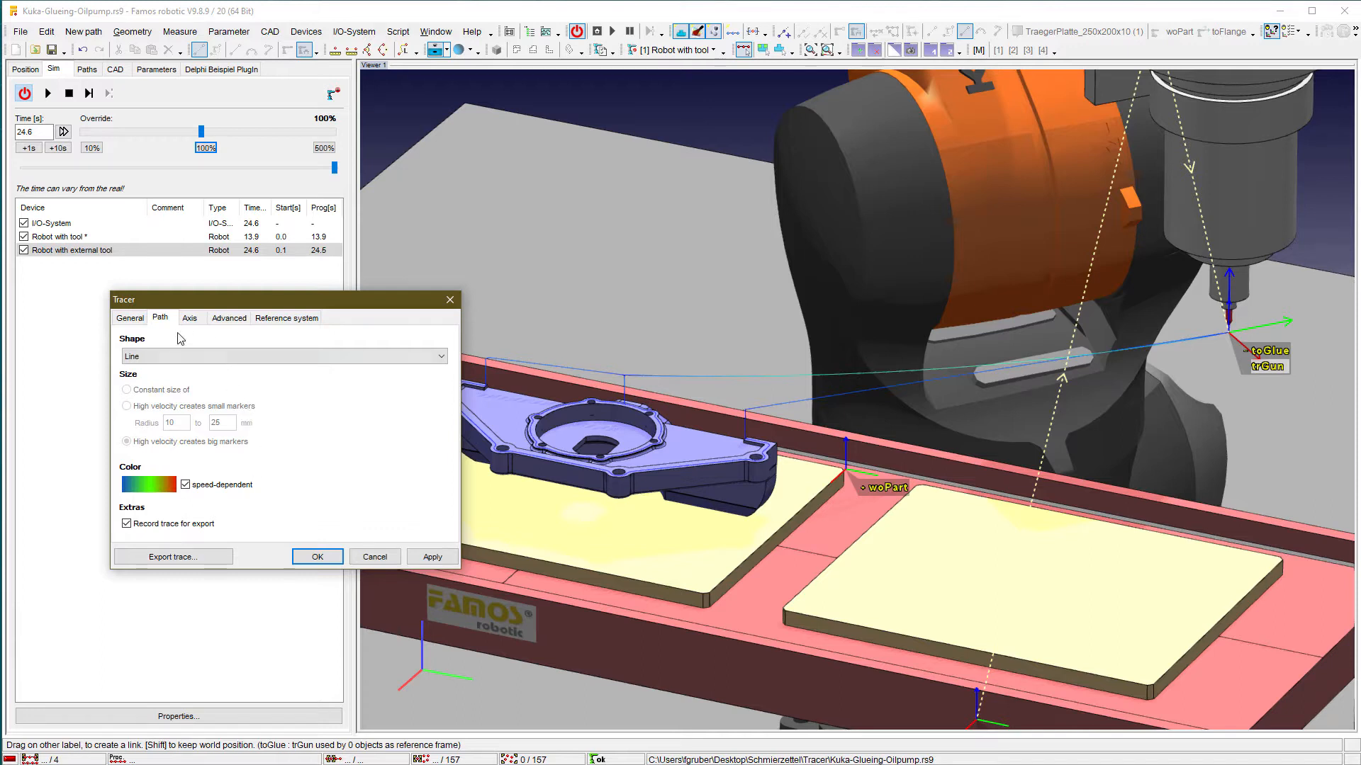
pyautogui.click(227, 321)
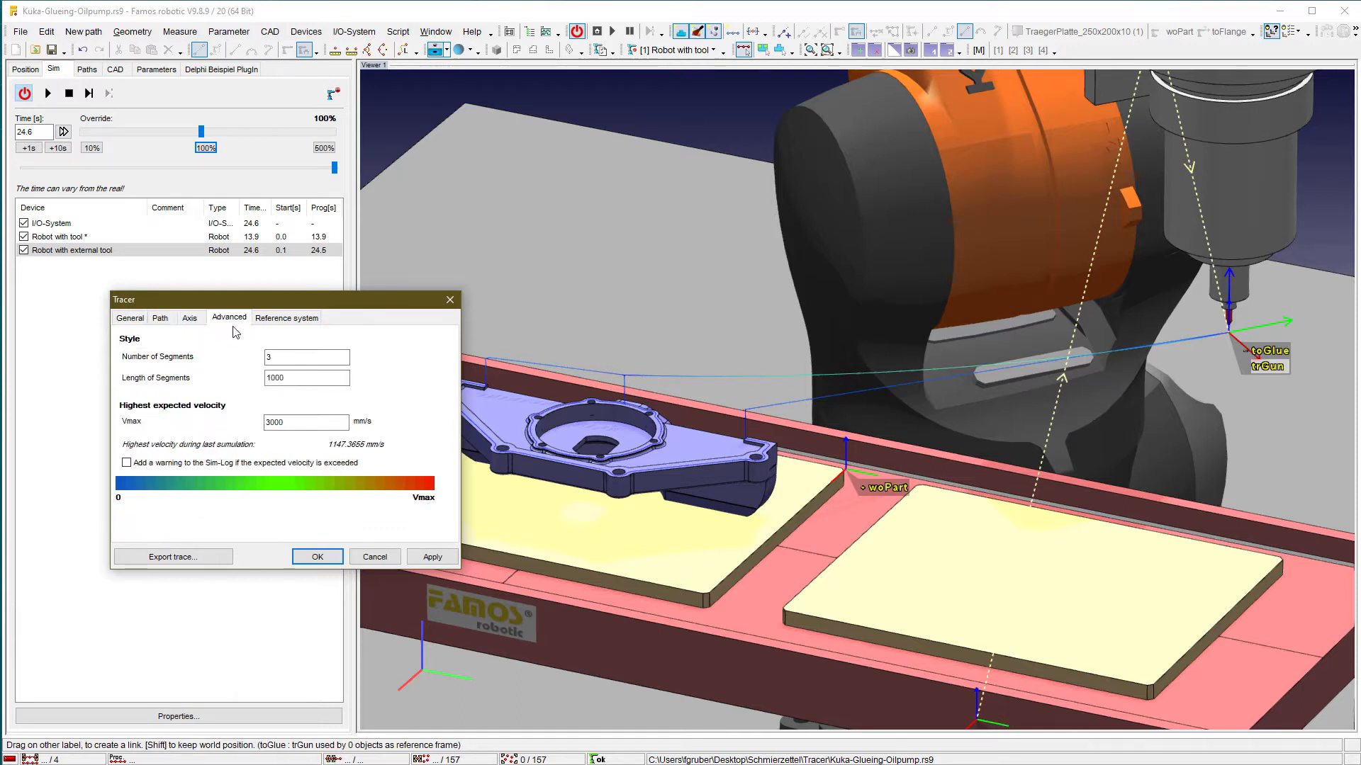
pyautogui.doubleClick(273, 422)
pyautogui.write('12')
pyautogui.click(317, 557)
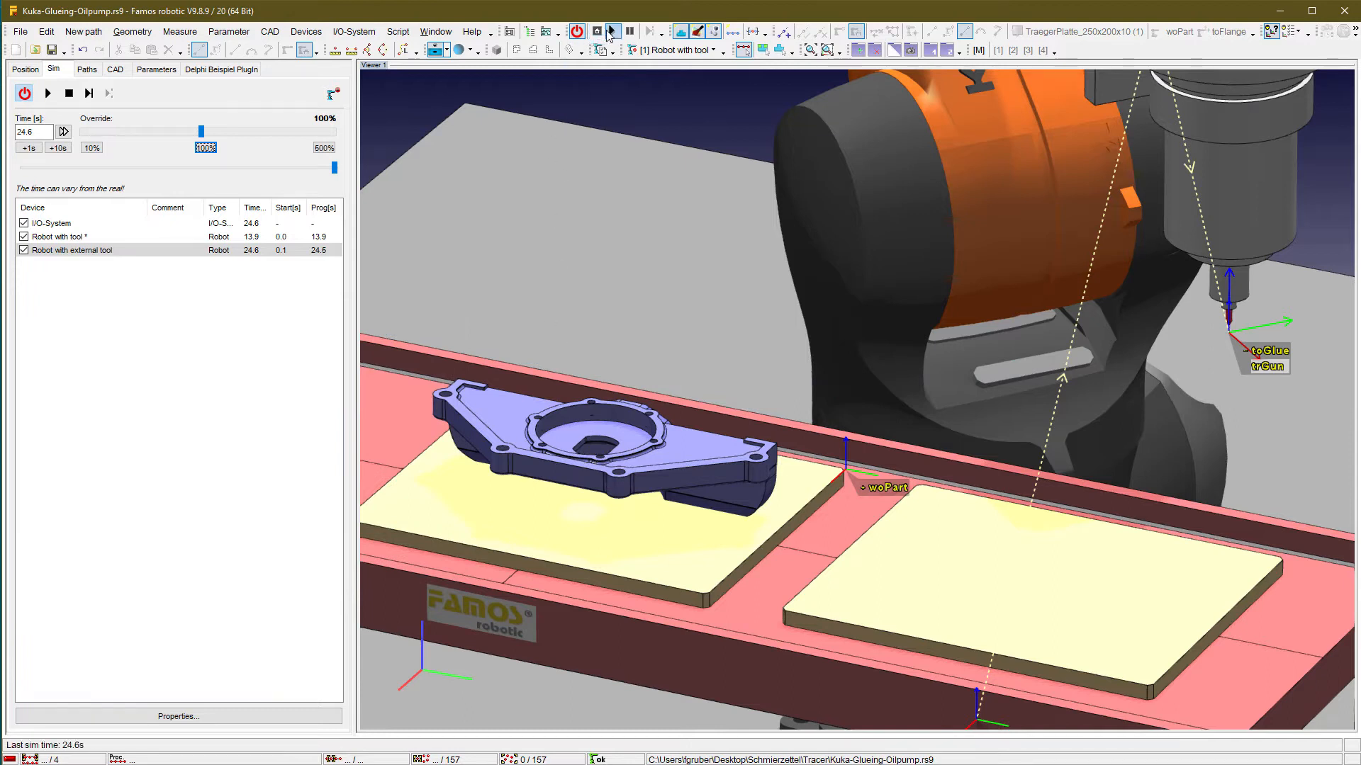
# - Rerun the simulation with the new Vmax and inspect the speed-dependent colours of the trace around the oil pump
pyautogui.click(611, 31)
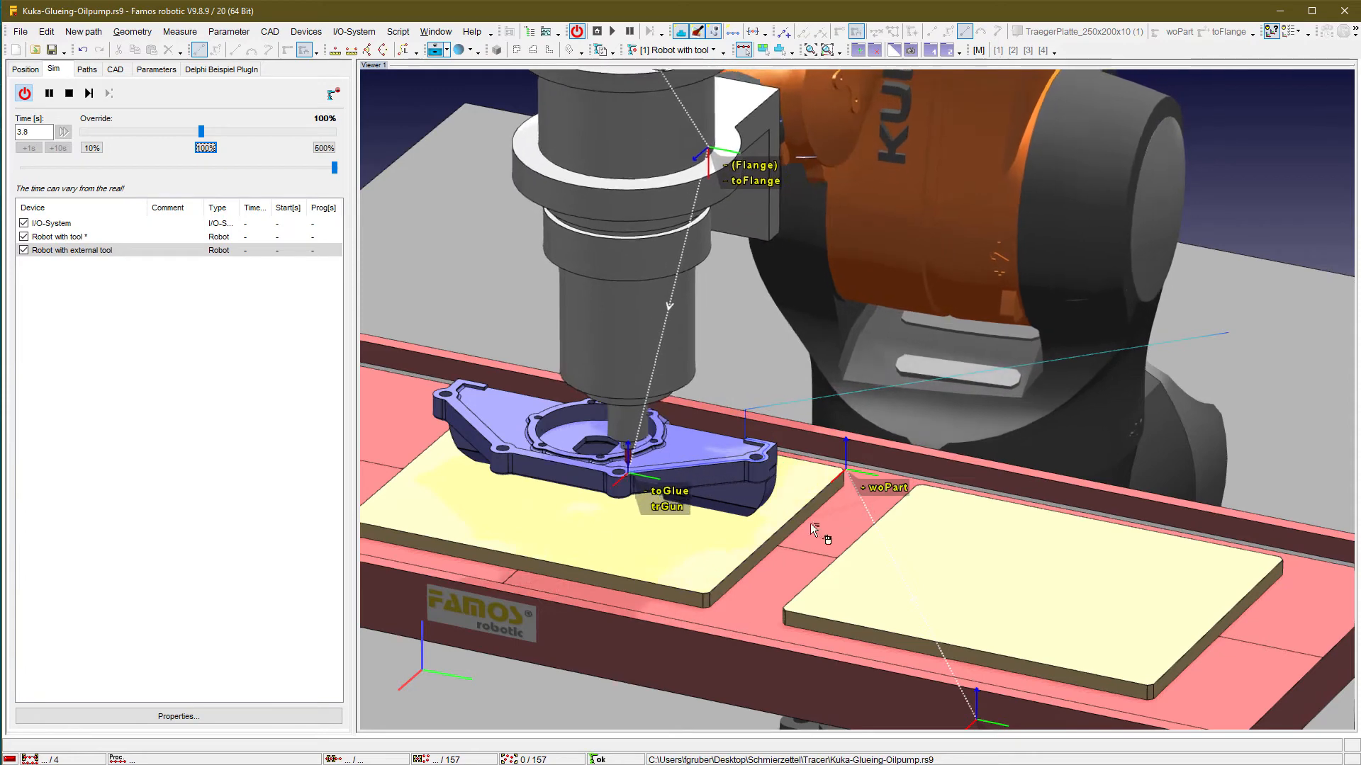
pyautogui.scroll(5, 683, 498)
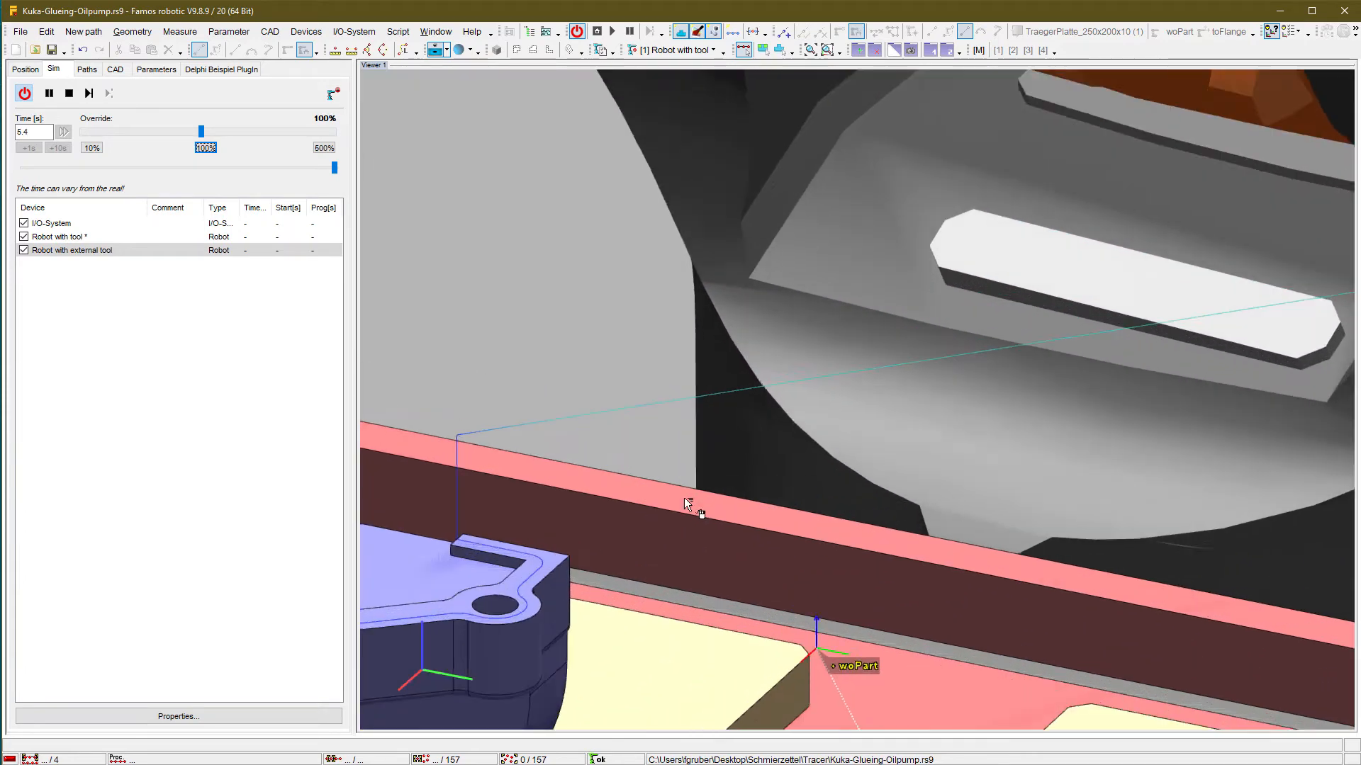
pyautogui.scroll(-5, 683, 504)
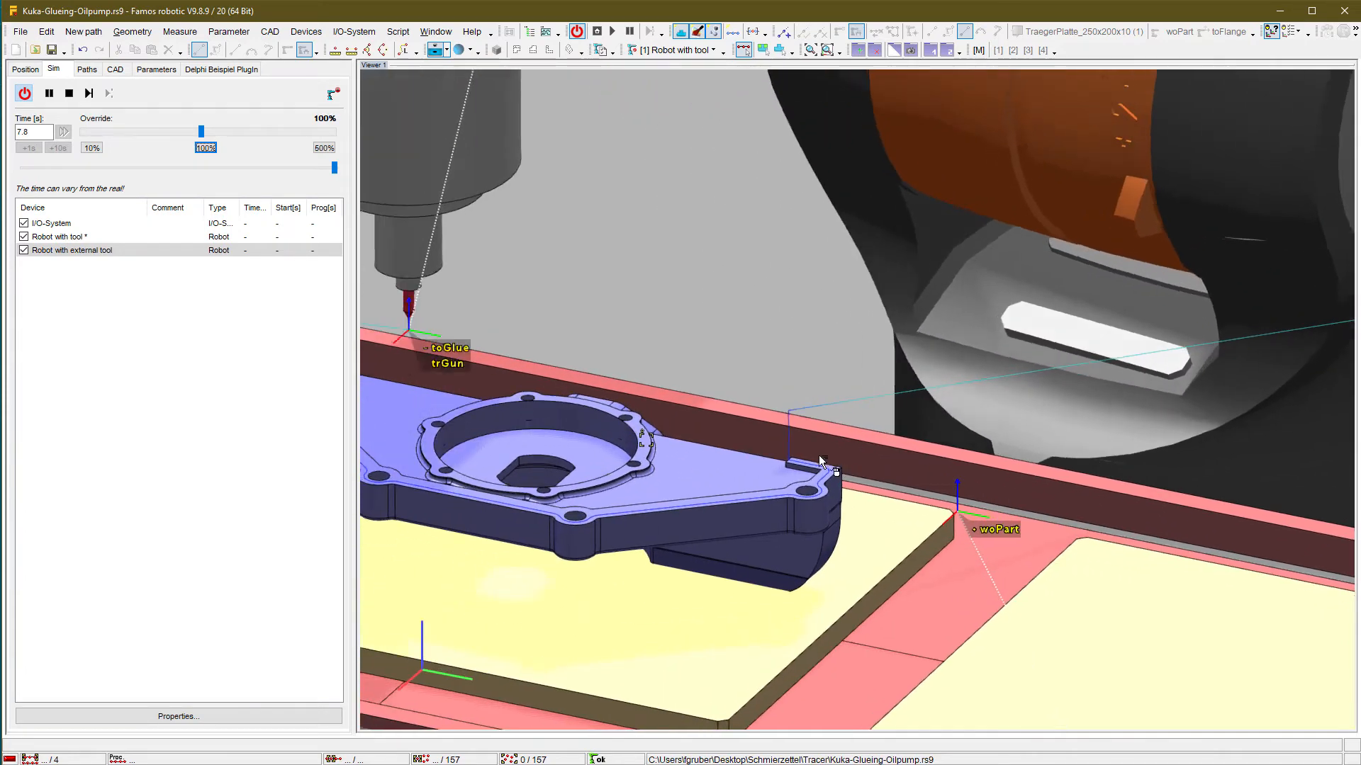
pyautogui.scroll(-3, 1023, 393)
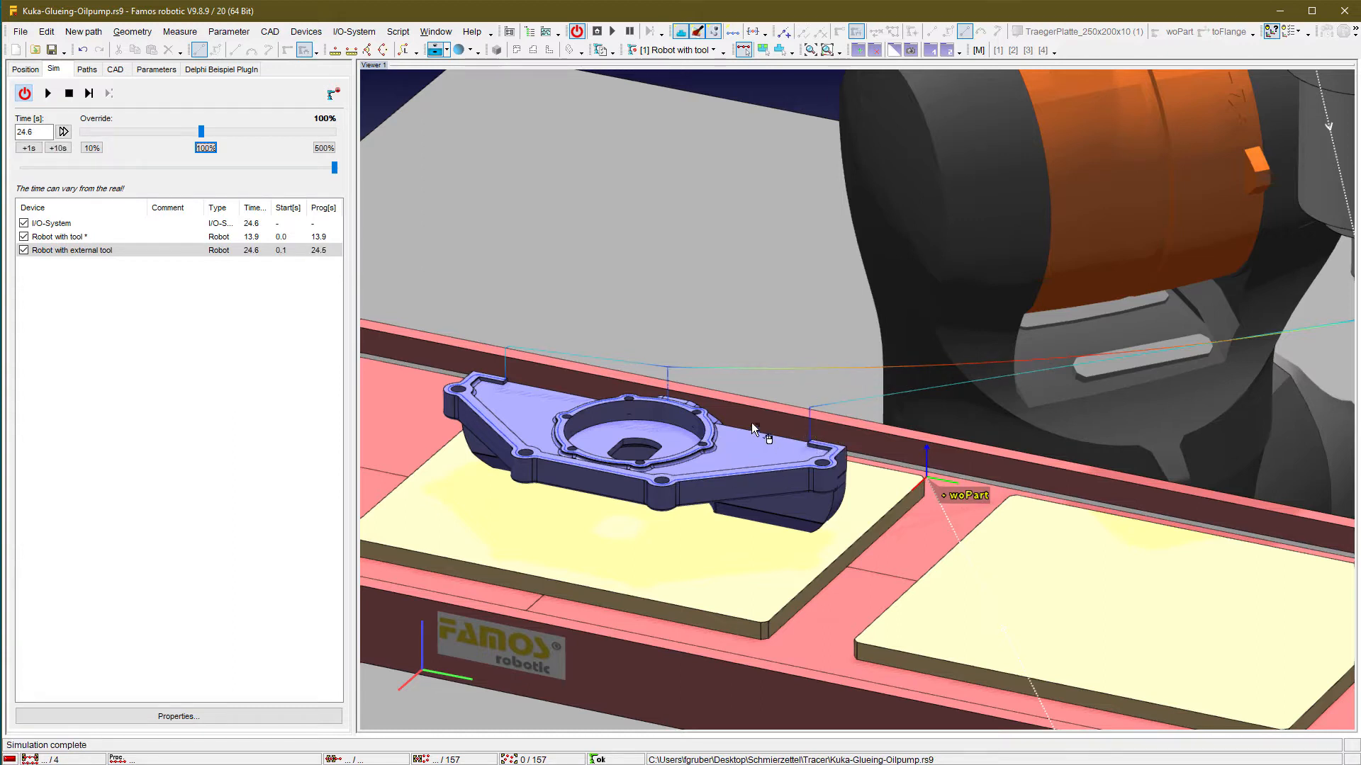
pyautogui.scroll(-5, 758, 386)
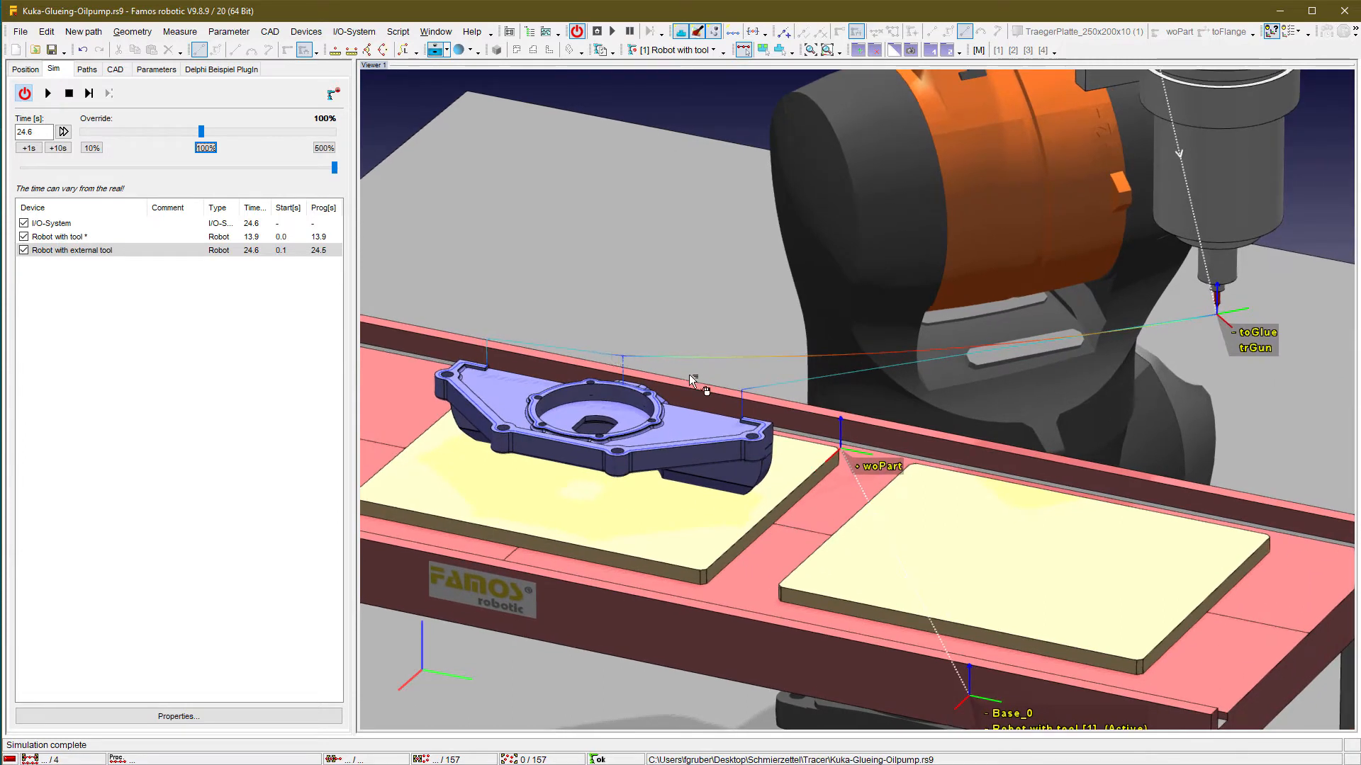
# - Change the trGun tracer's path shape to Sphere with a constant radius of 10 mm
pyautogui.doubleClick(1249, 349)
pyautogui.click(160, 317)
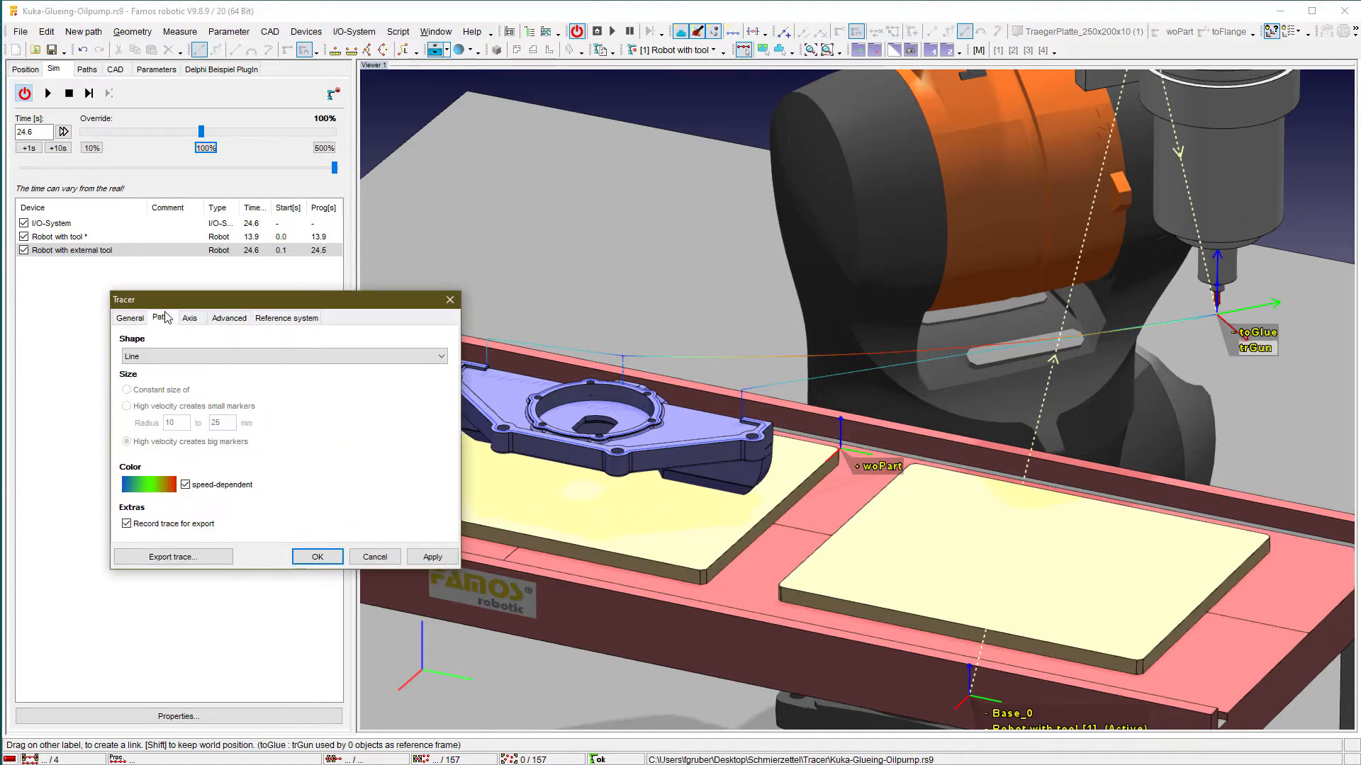
pyautogui.click(175, 357)
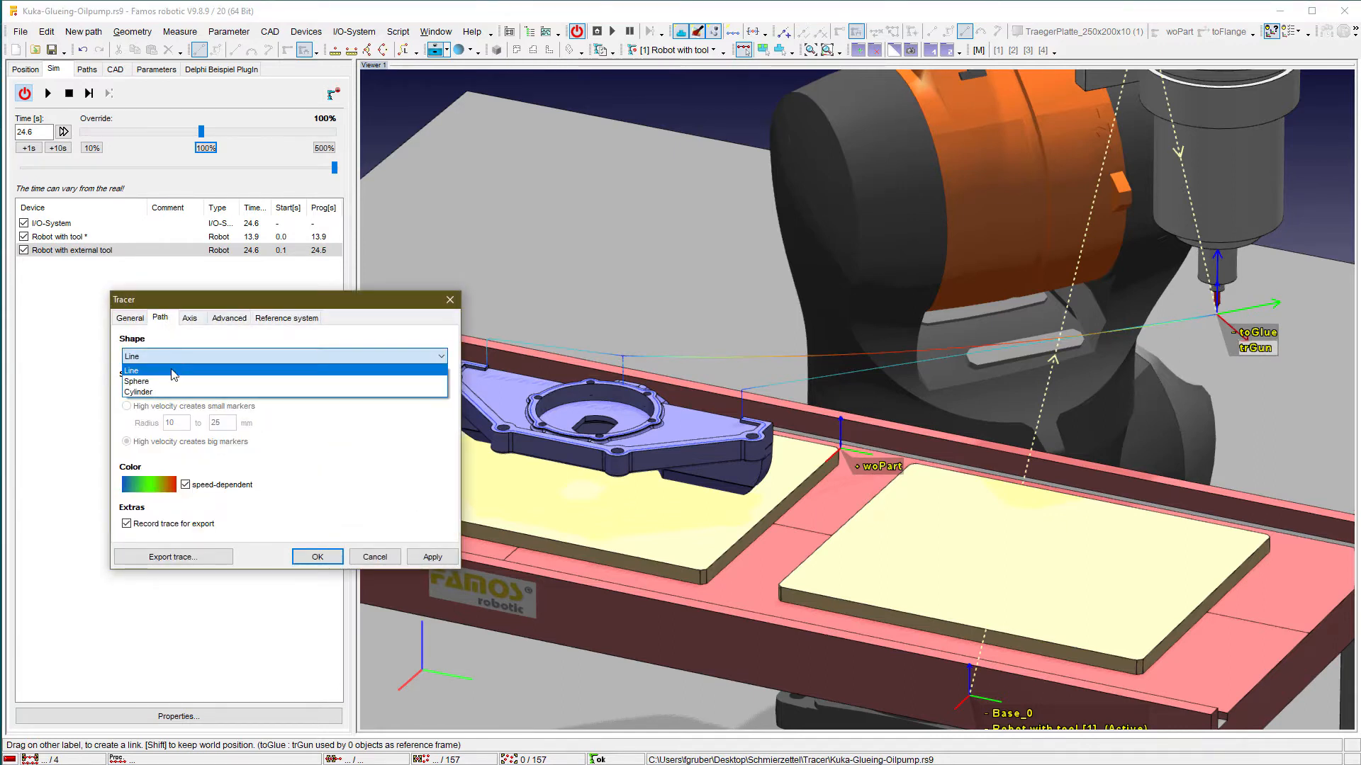
pyautogui.click(171, 387)
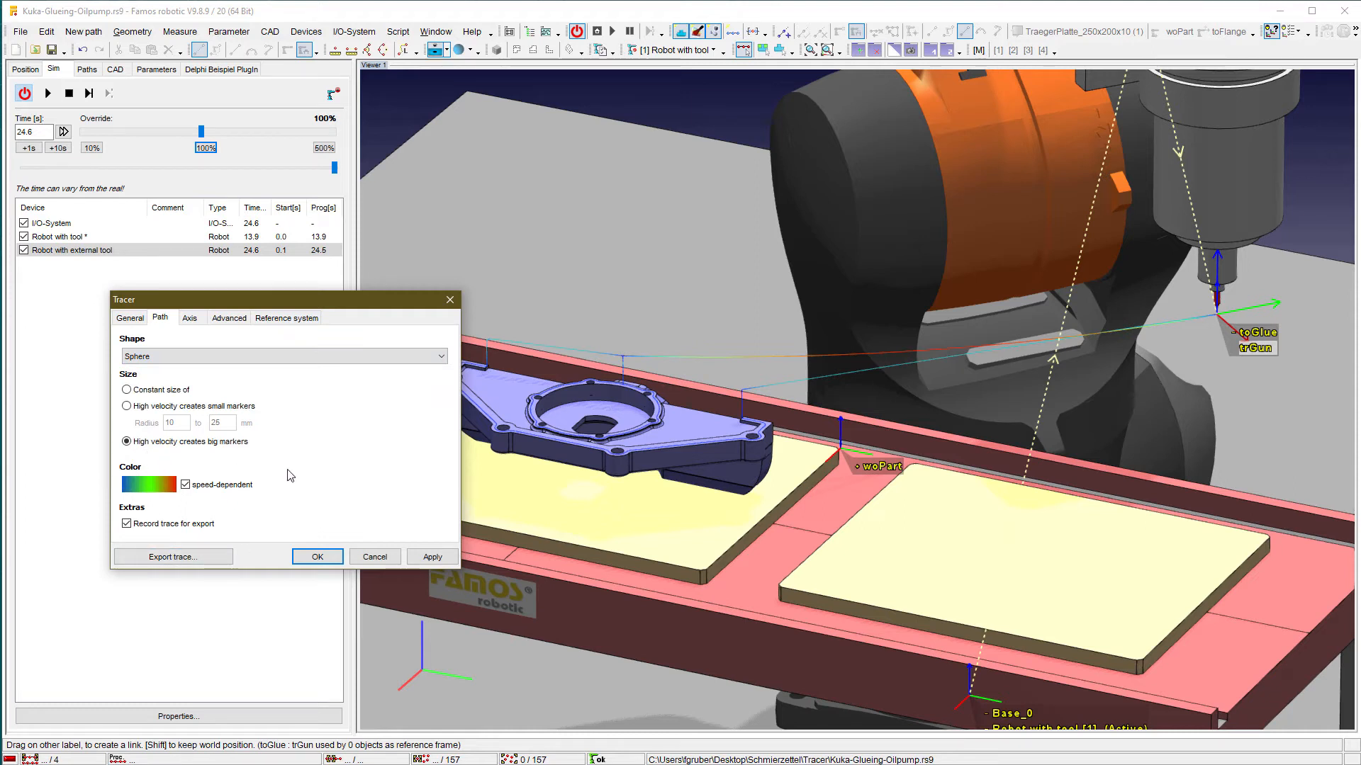
pyautogui.click(149, 394)
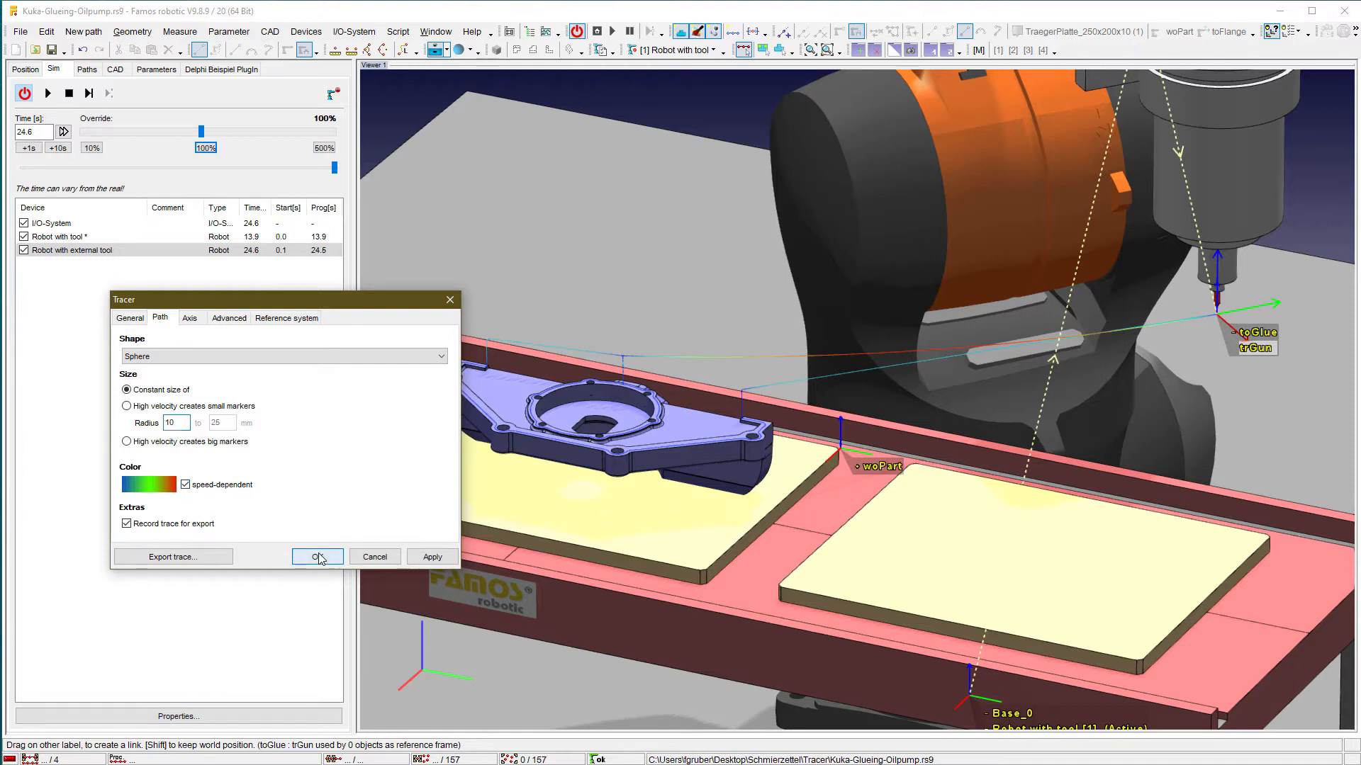
pyautogui.click(319, 558)
# - Run the first seconds of the simulation to judge the sphere trace's thickness, and stop it
pyautogui.click(599, 35)
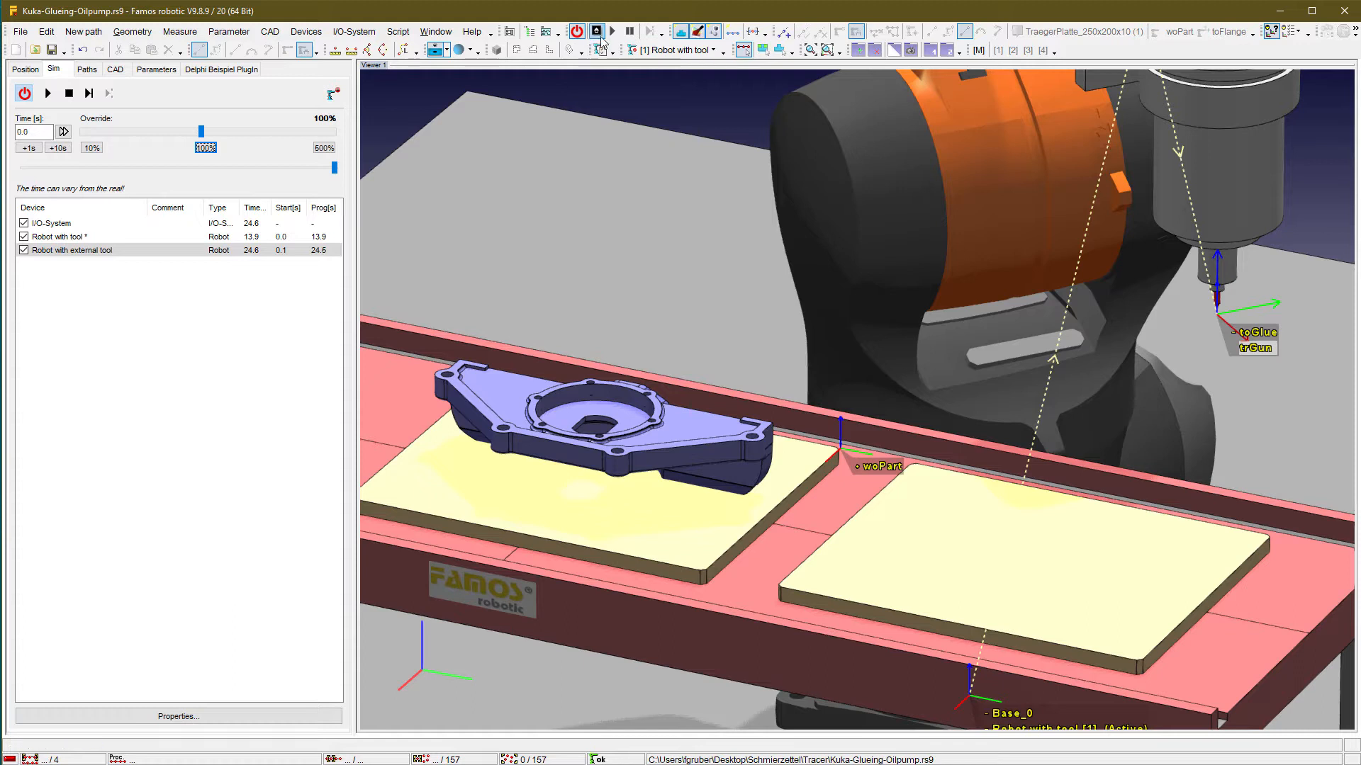
pyautogui.click(612, 32)
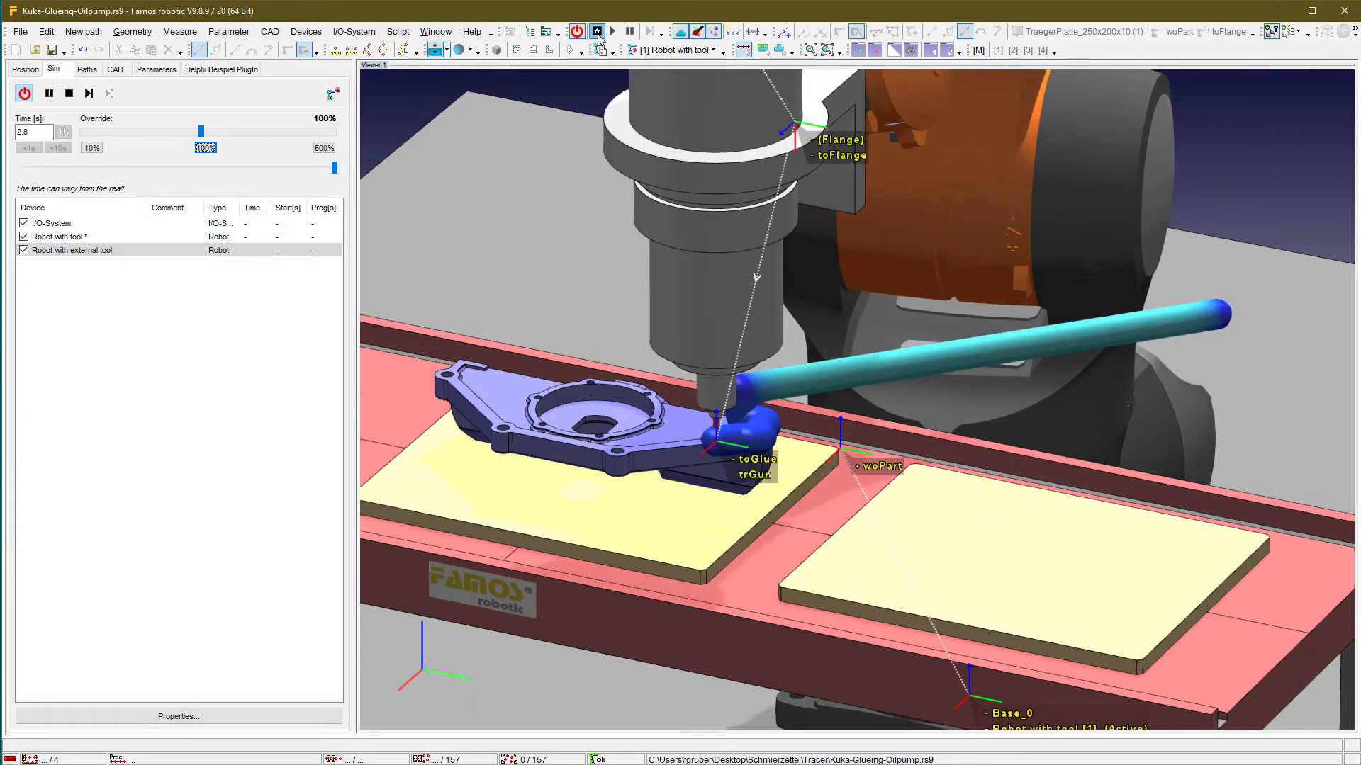
pyautogui.click(597, 32)
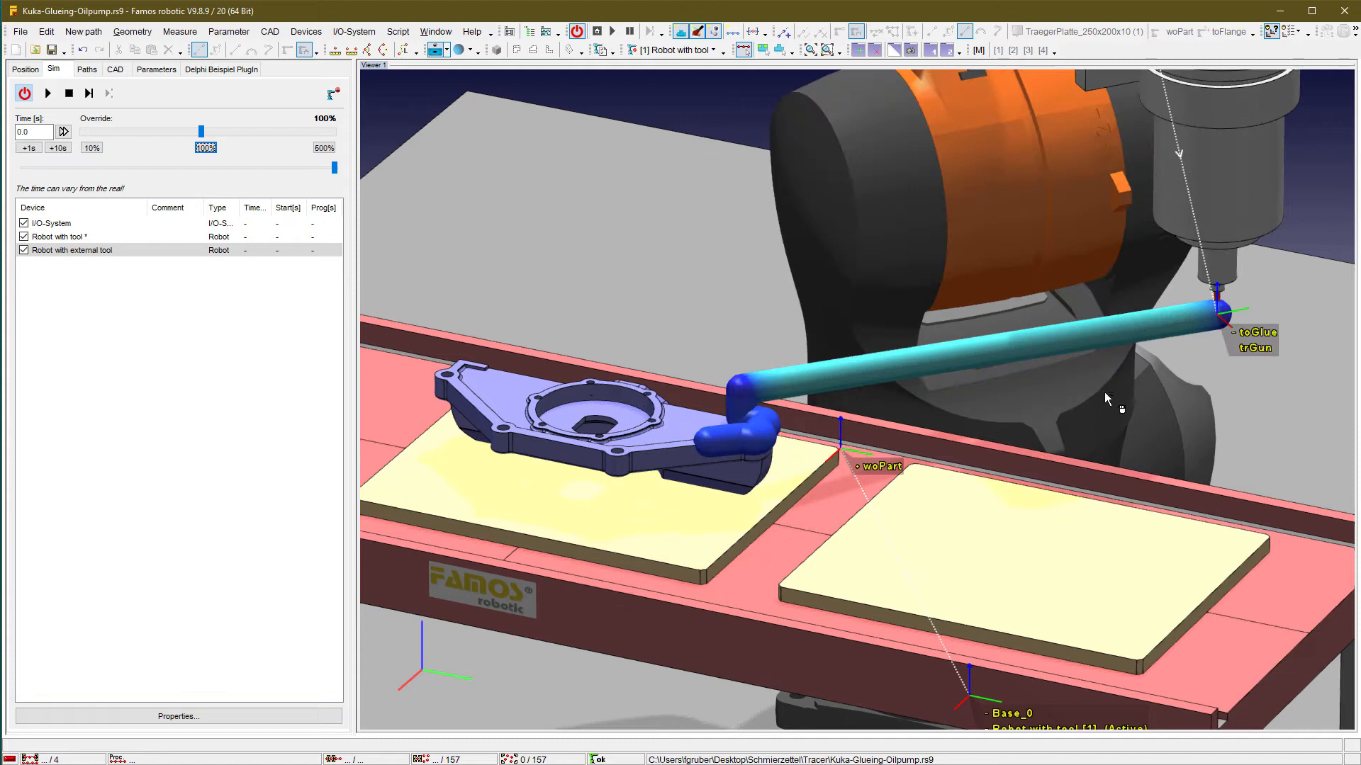
# - Set the constant sphere radius of the trGun tracer to 1 mm
pyautogui.doubleClick(1249, 342)
pyautogui.doubleClick(165, 422)
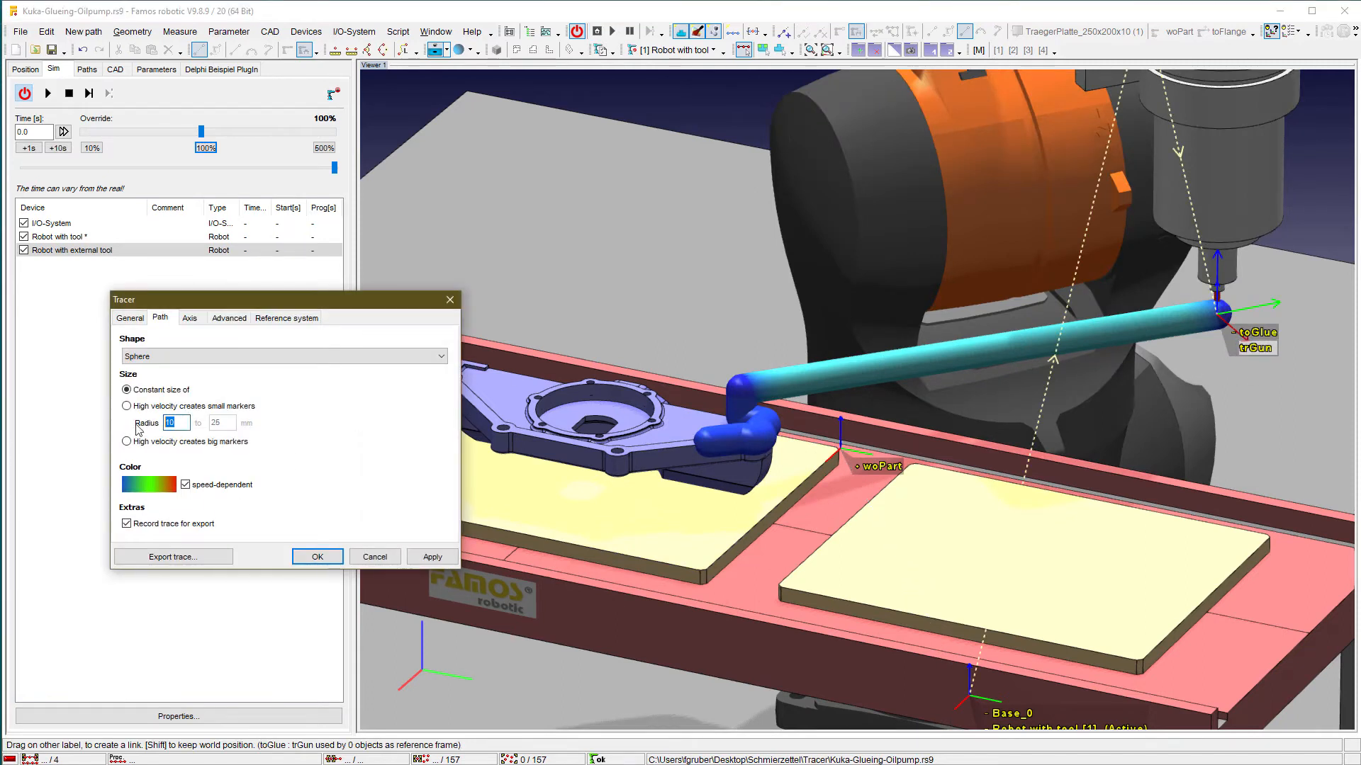
pyautogui.click(324, 558)
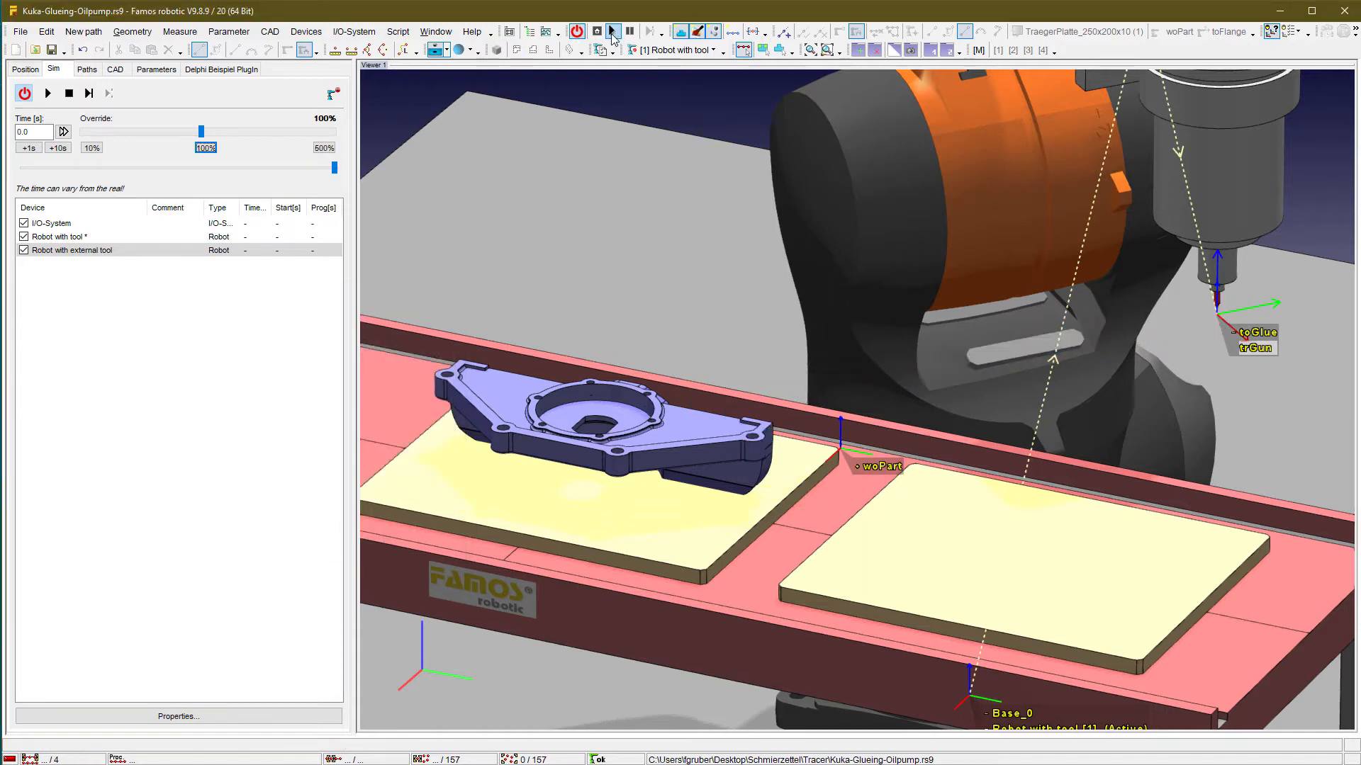
# - Rerun the whole simulation and inspect the spacing and colours of the spheres along the approach and retract moves
pyautogui.click(613, 32)
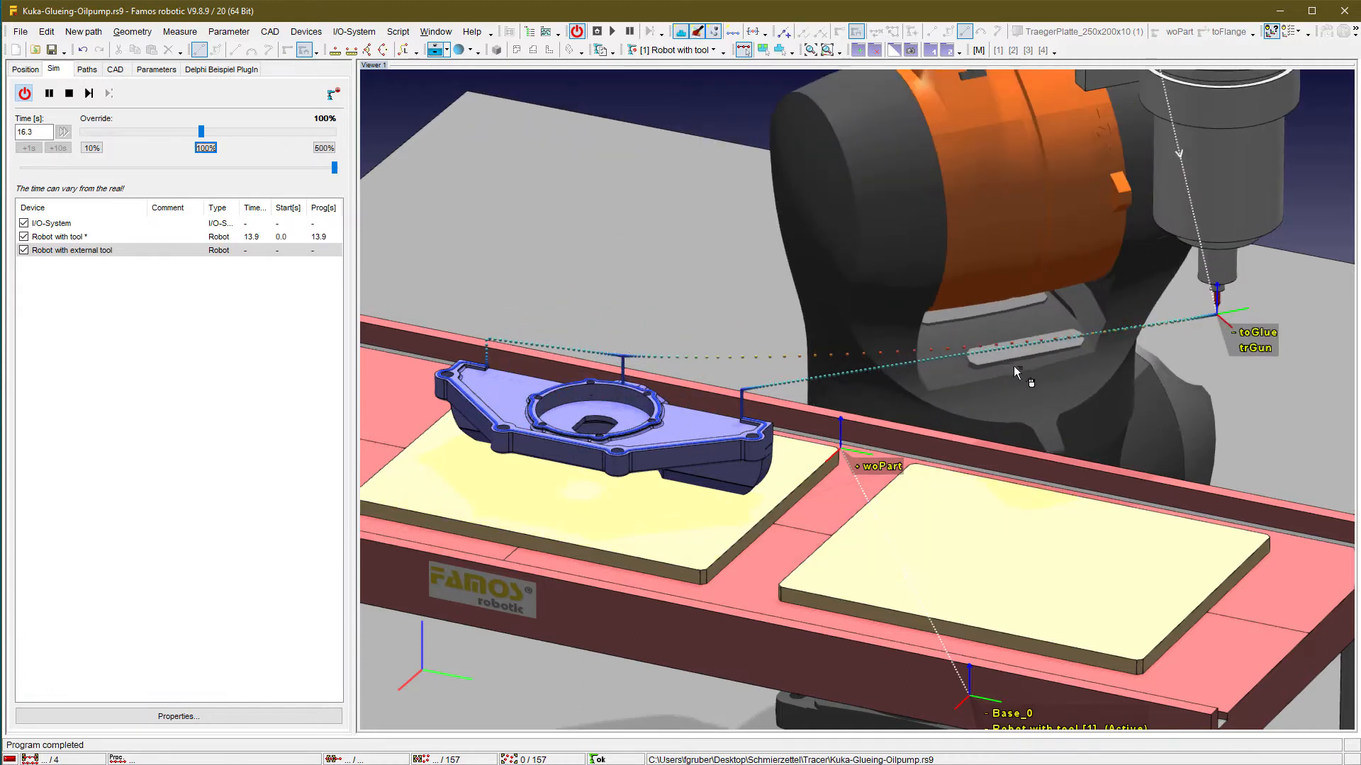
pyautogui.scroll(2, 788, 438)
pyautogui.scroll(5, 788, 437)
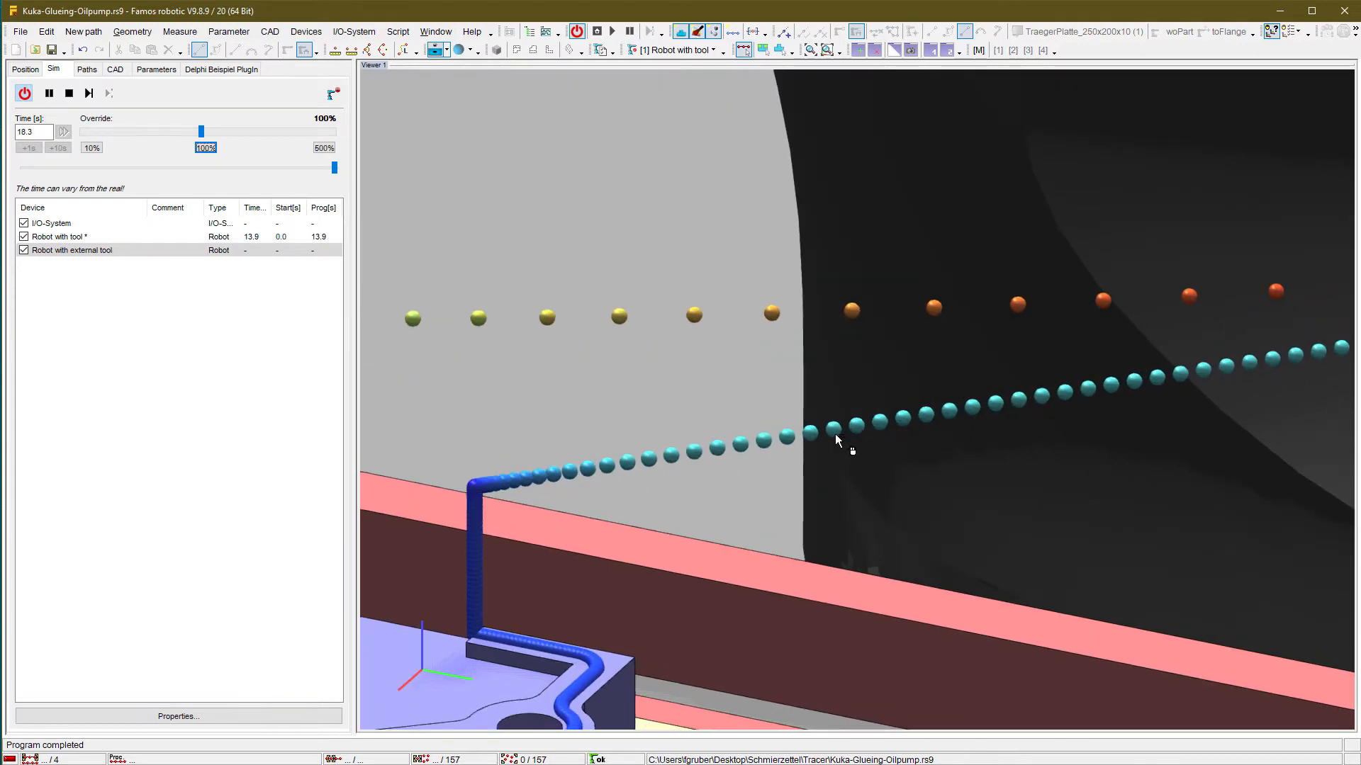
pyautogui.scroll(-5, 871, 438)
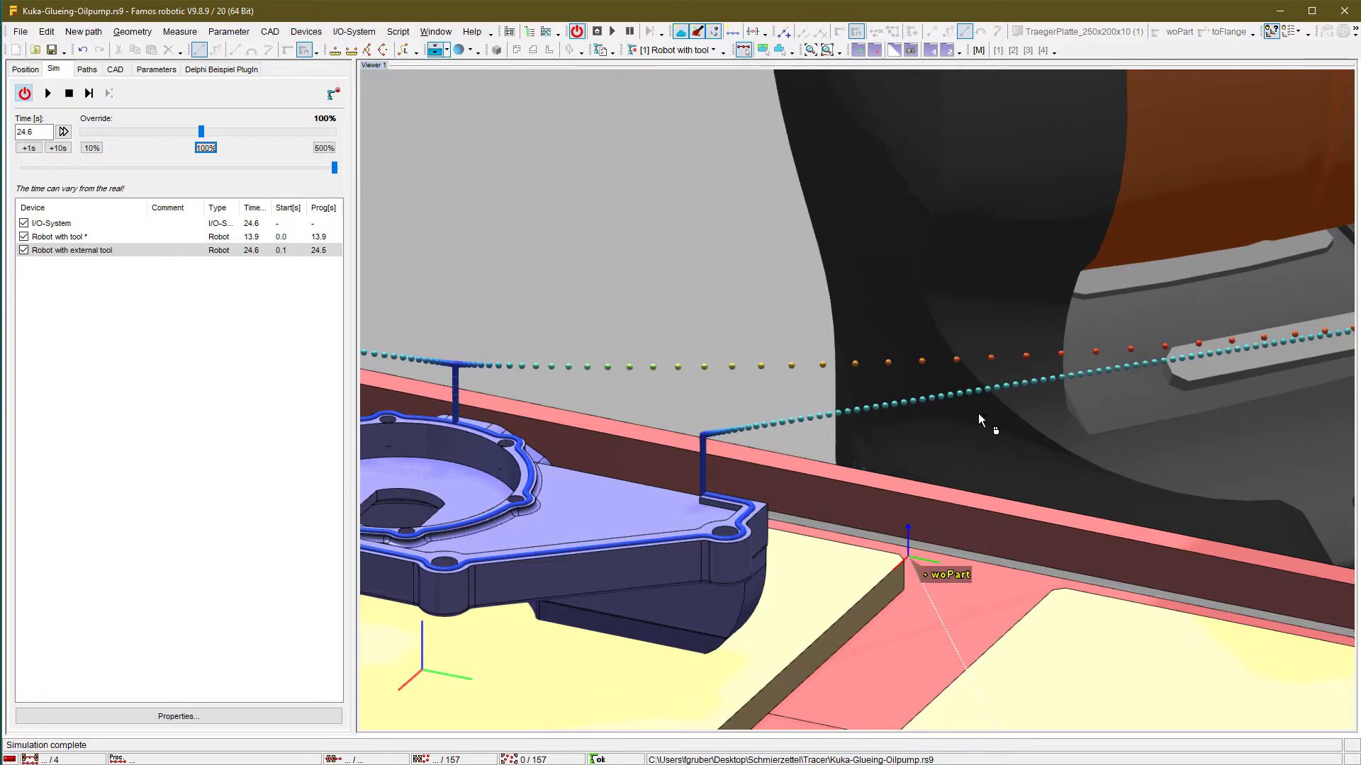
pyautogui.moveTo(993, 414); pyautogui.dragTo(963, 405, button='middle')
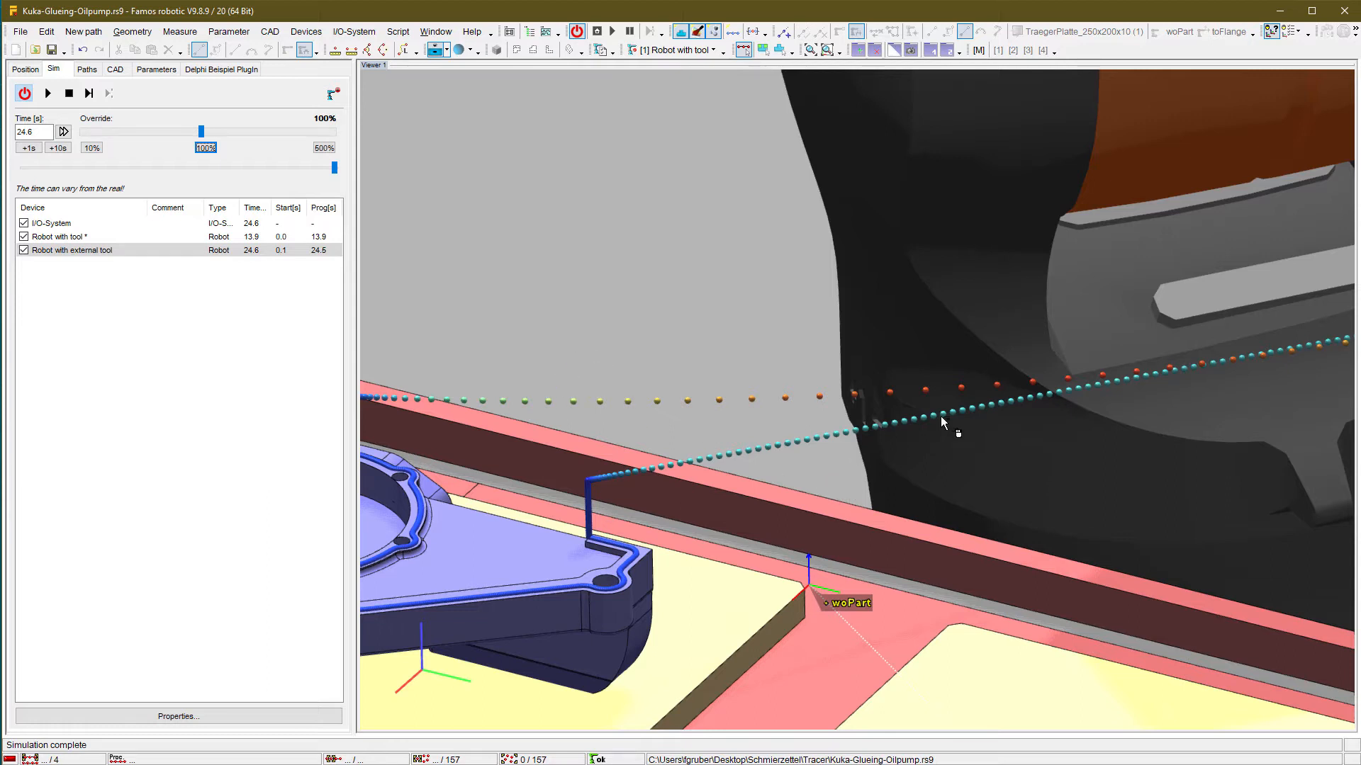
pyautogui.scroll(-5, 941, 415)
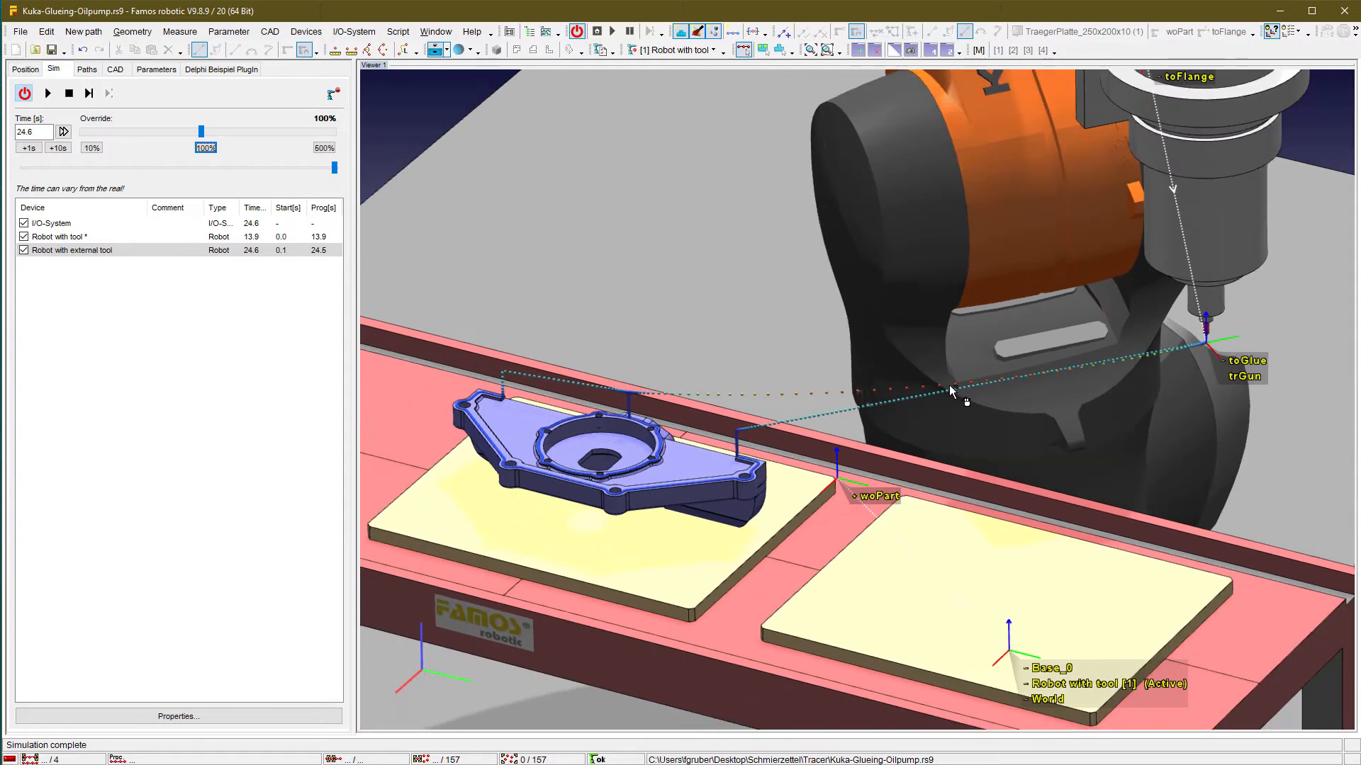
pyautogui.moveTo(949, 385); pyautogui.dragTo(929, 398, button='middle')
pyautogui.doubleClick(1209, 383)
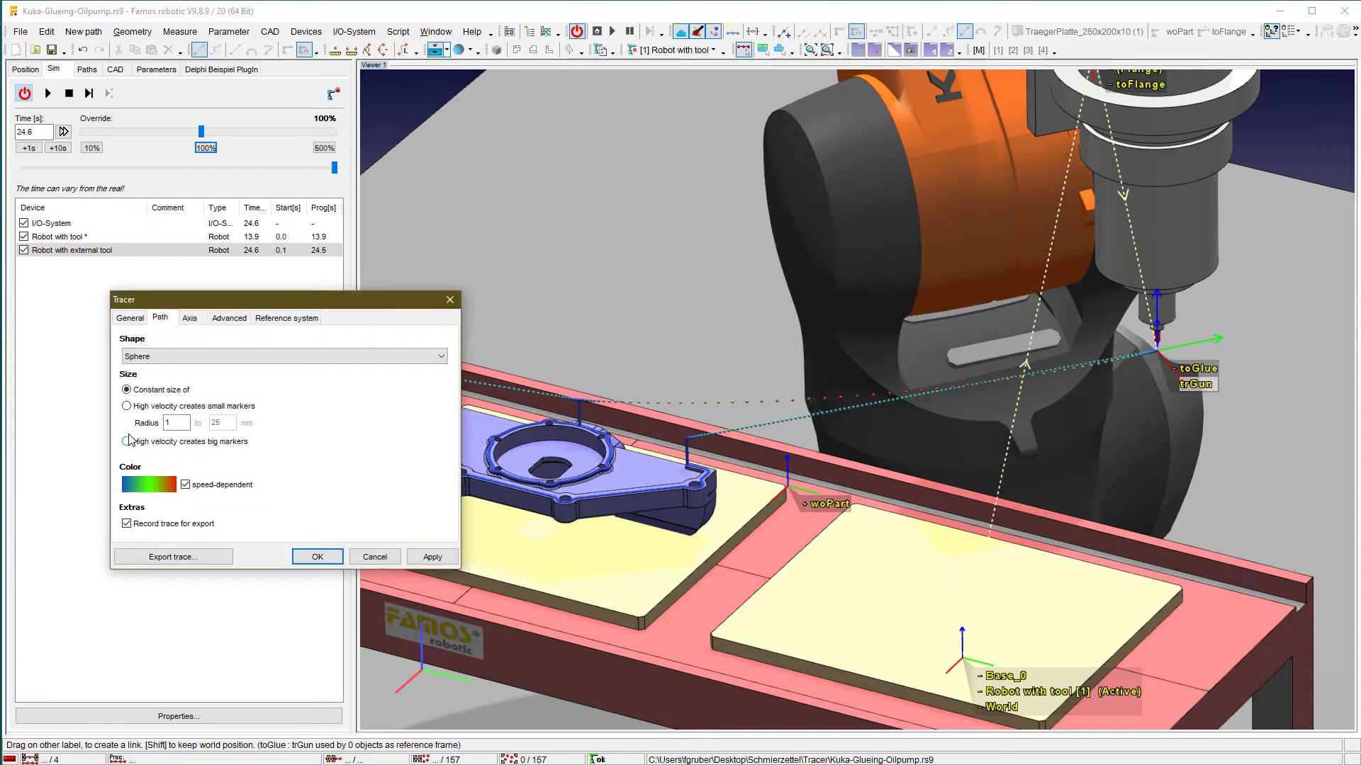
pyautogui.click(127, 443)
pyautogui.click(375, 557)
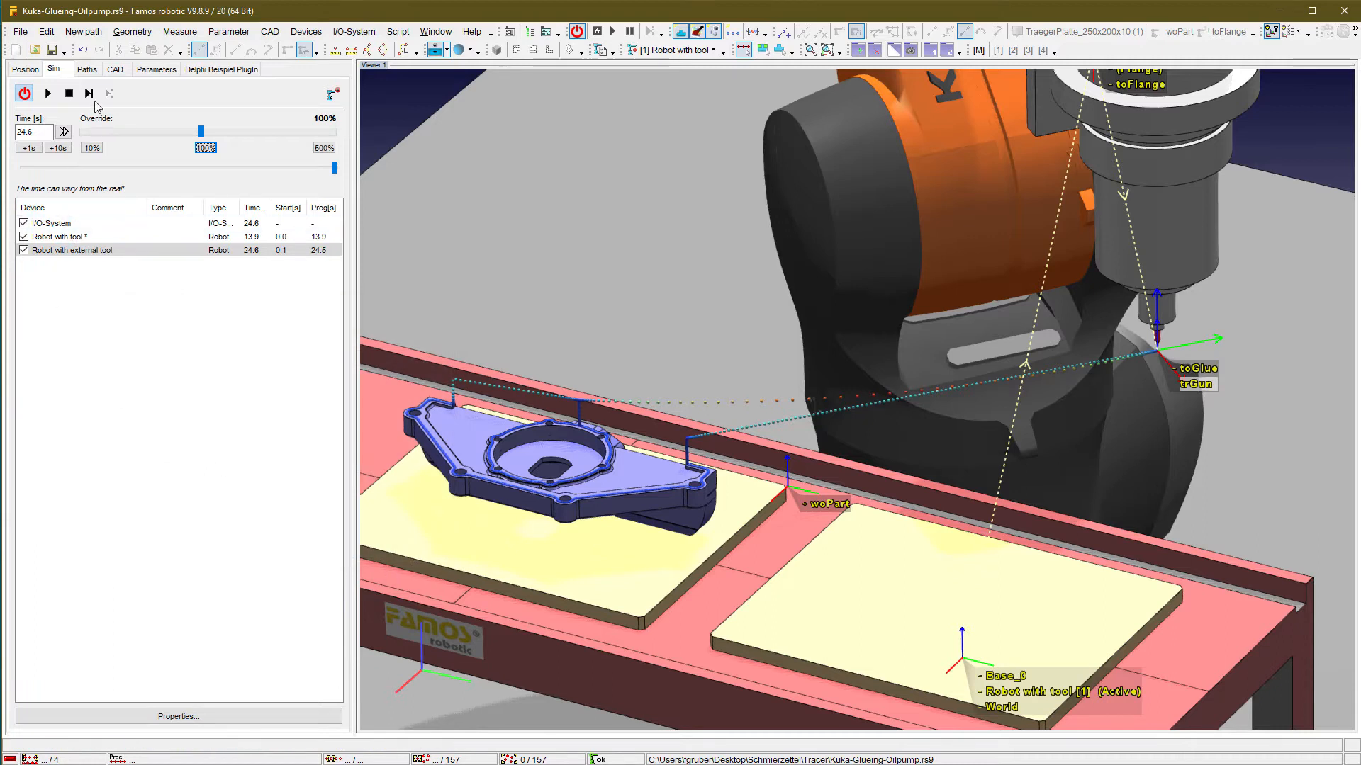
# - Check the interpolation cycle of Robot with external tool without changing it, and run the simulation partway before stopping it
pyautogui.click(197, 716)
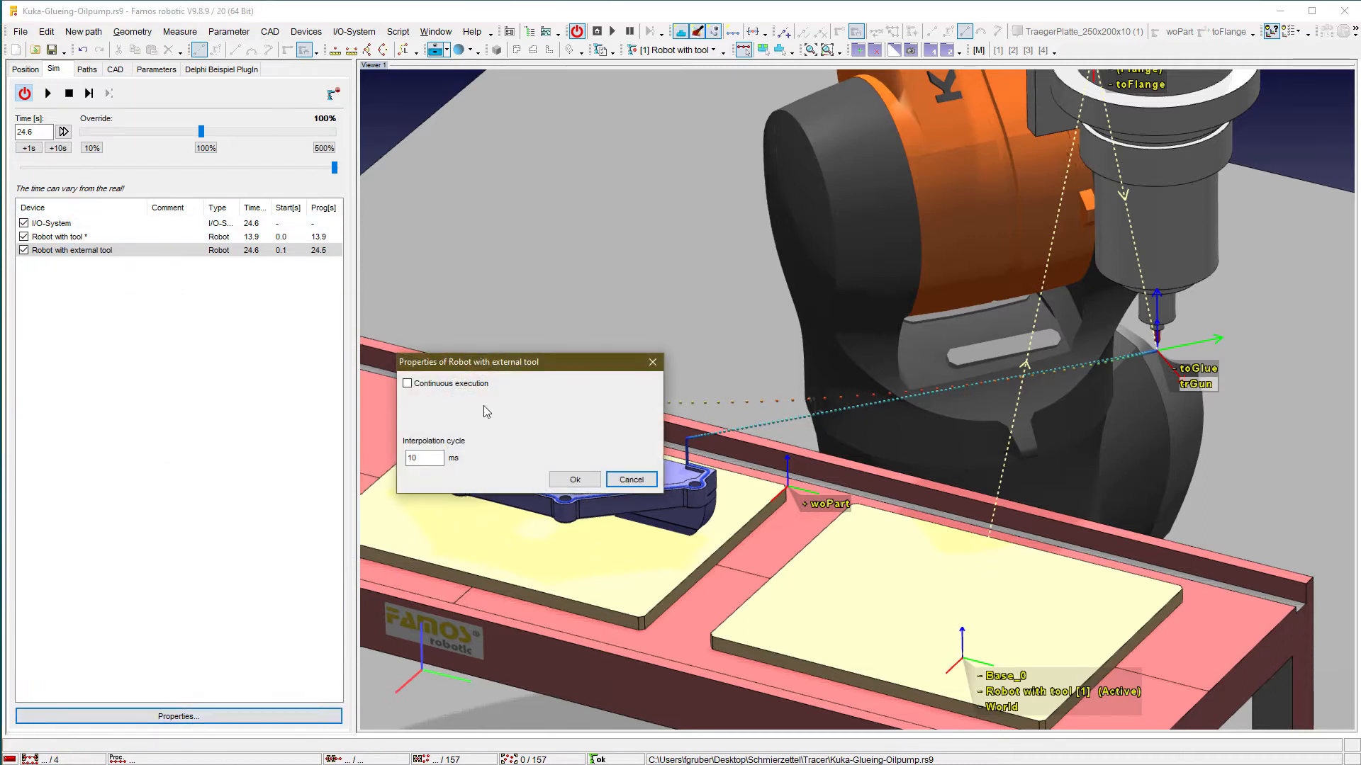
pyautogui.click(631, 479)
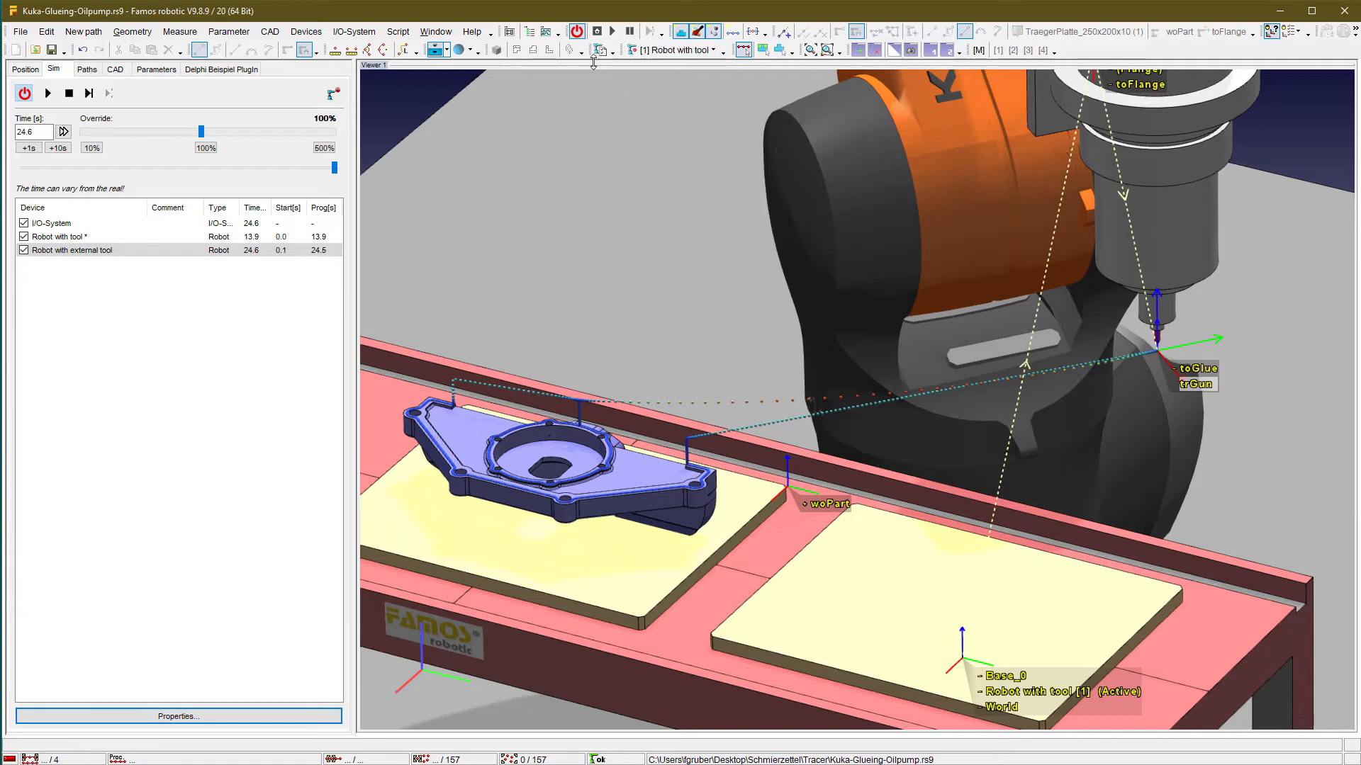
pyautogui.click(604, 34)
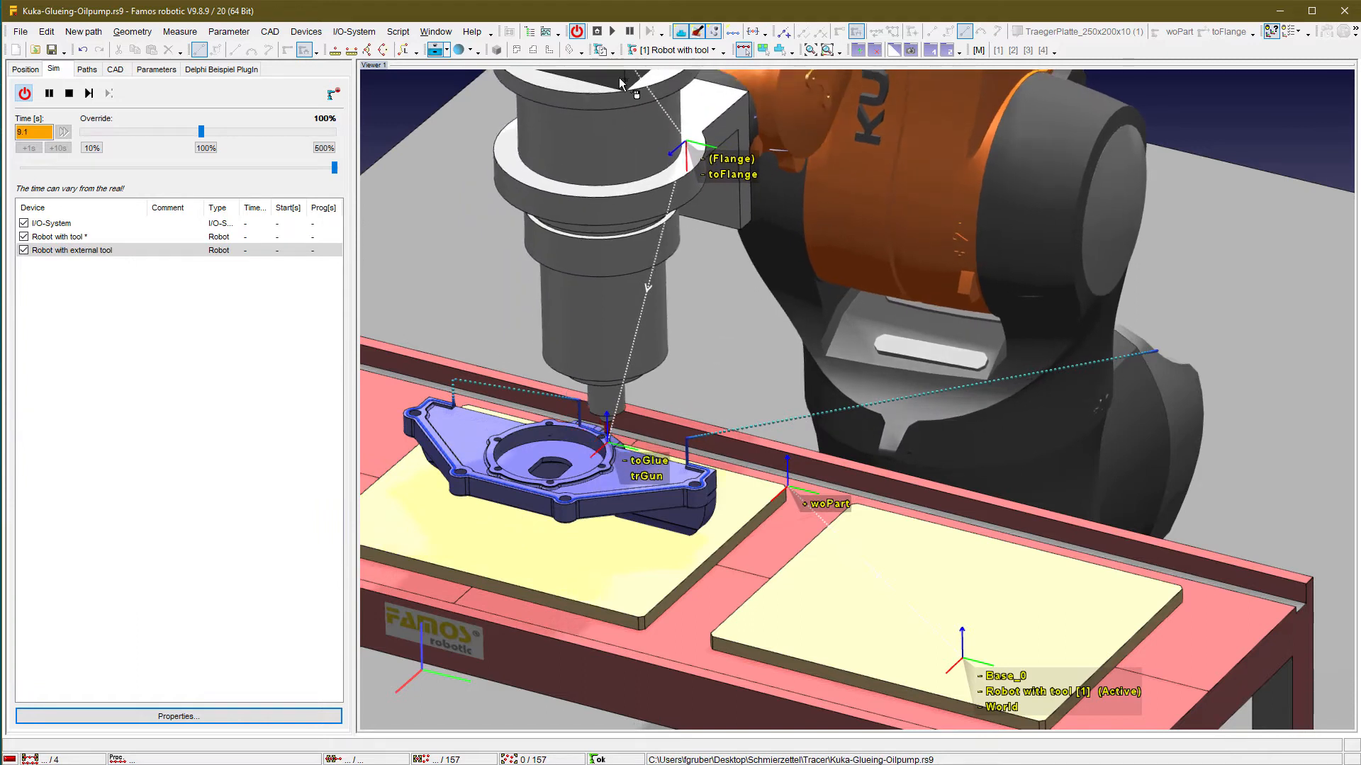
pyautogui.click(596, 31)
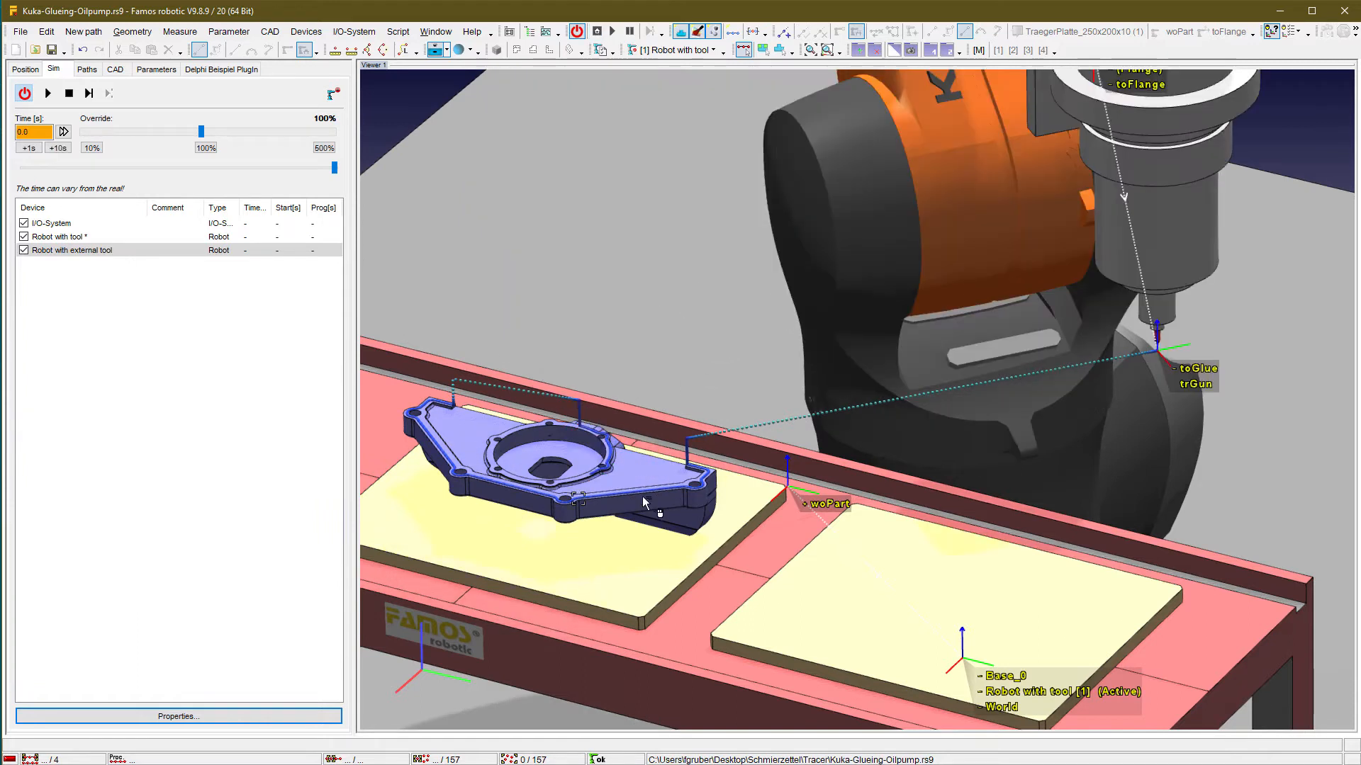
# - Set the trGun tracer's sphere size so that high velocity creates big markers
pyautogui.moveTo(1216, 388); pyautogui.dragTo(1209, 384)
pyautogui.doubleClick(1208, 385)
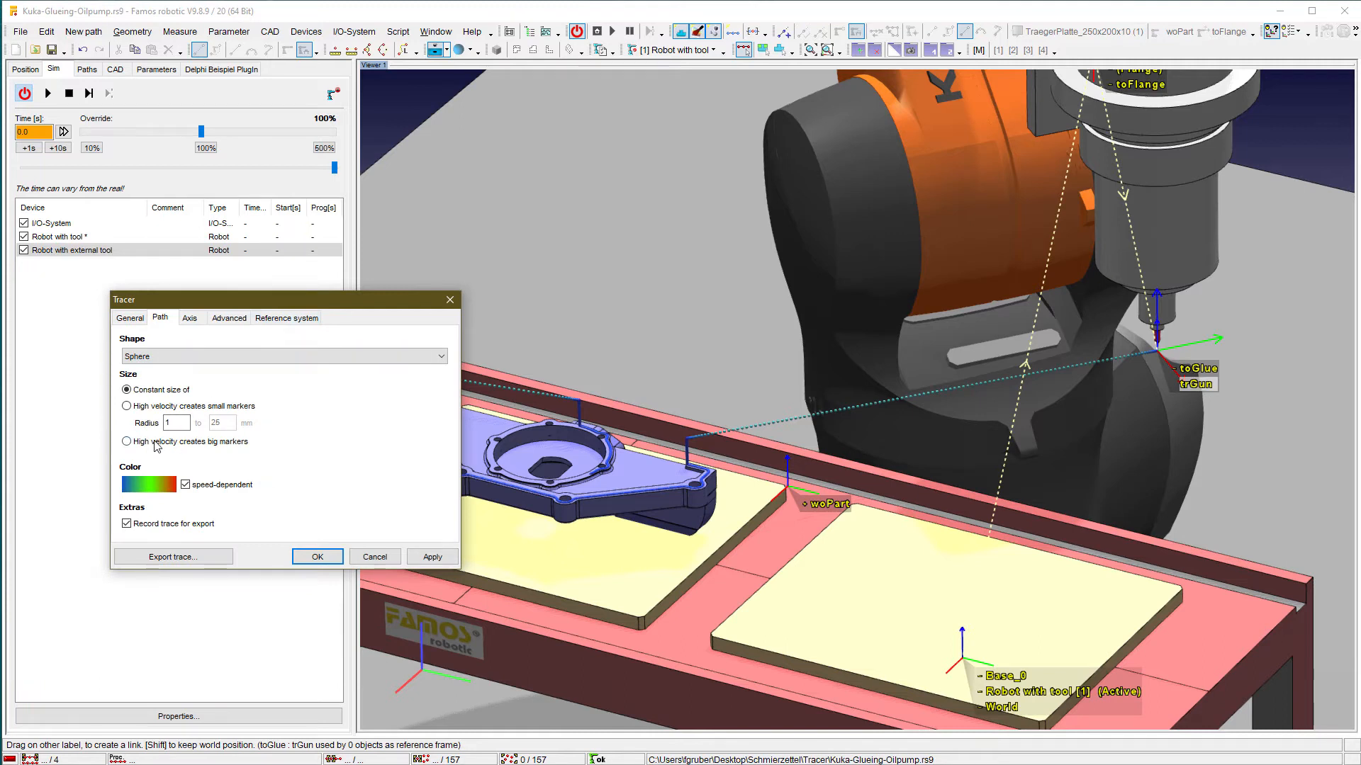
pyautogui.click(317, 557)
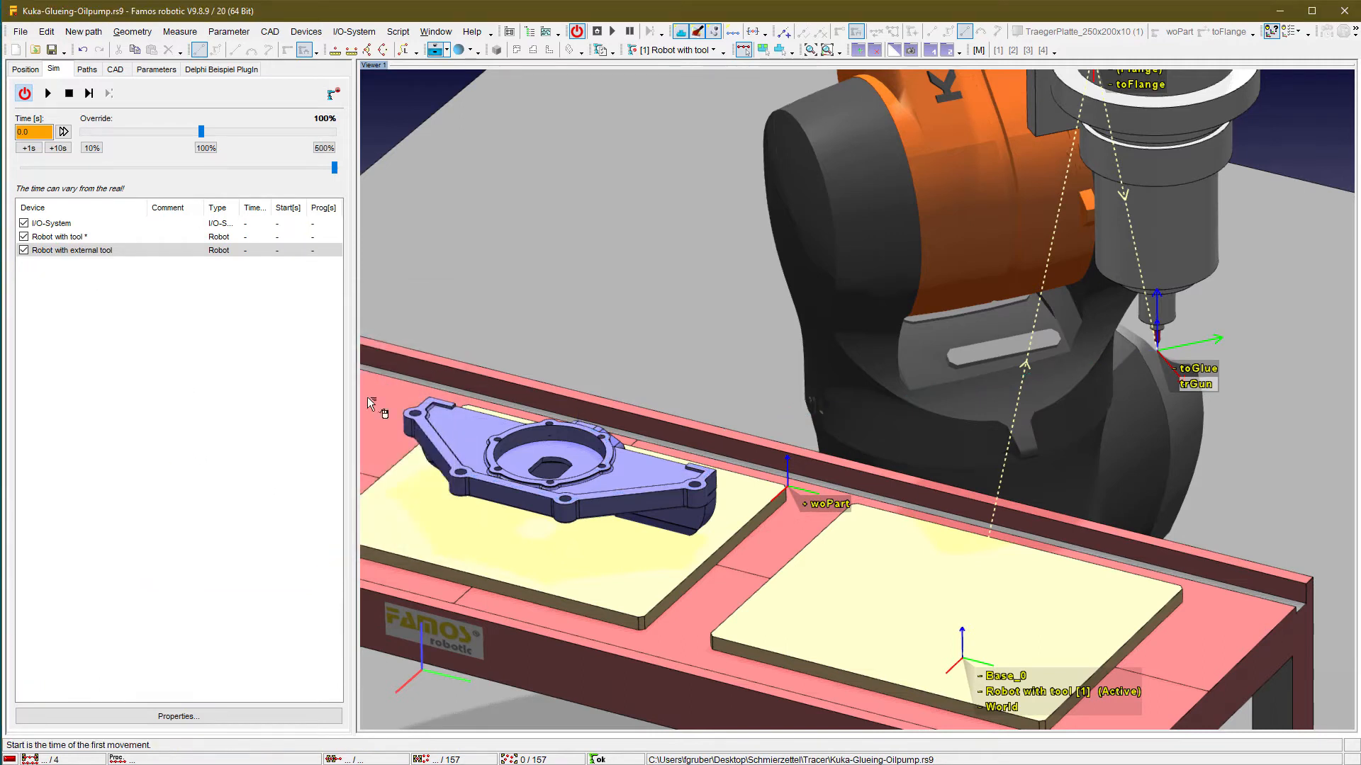
# - Rerun the simulation and inspect the speed-dependent sphere sizes around the oil pump and along the travel moves
pyautogui.click(47, 93)
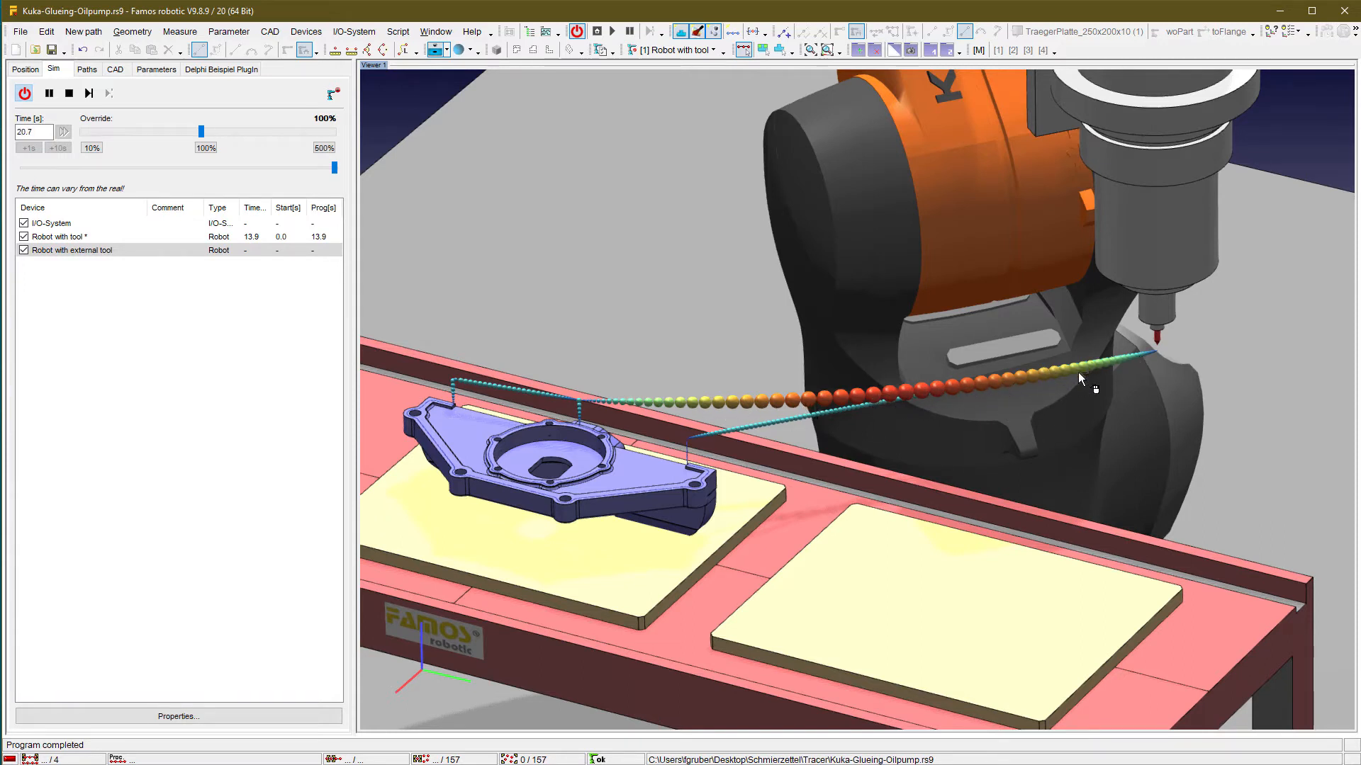
pyautogui.scroll(3, 881, 393)
pyautogui.middleClick(613, 462)
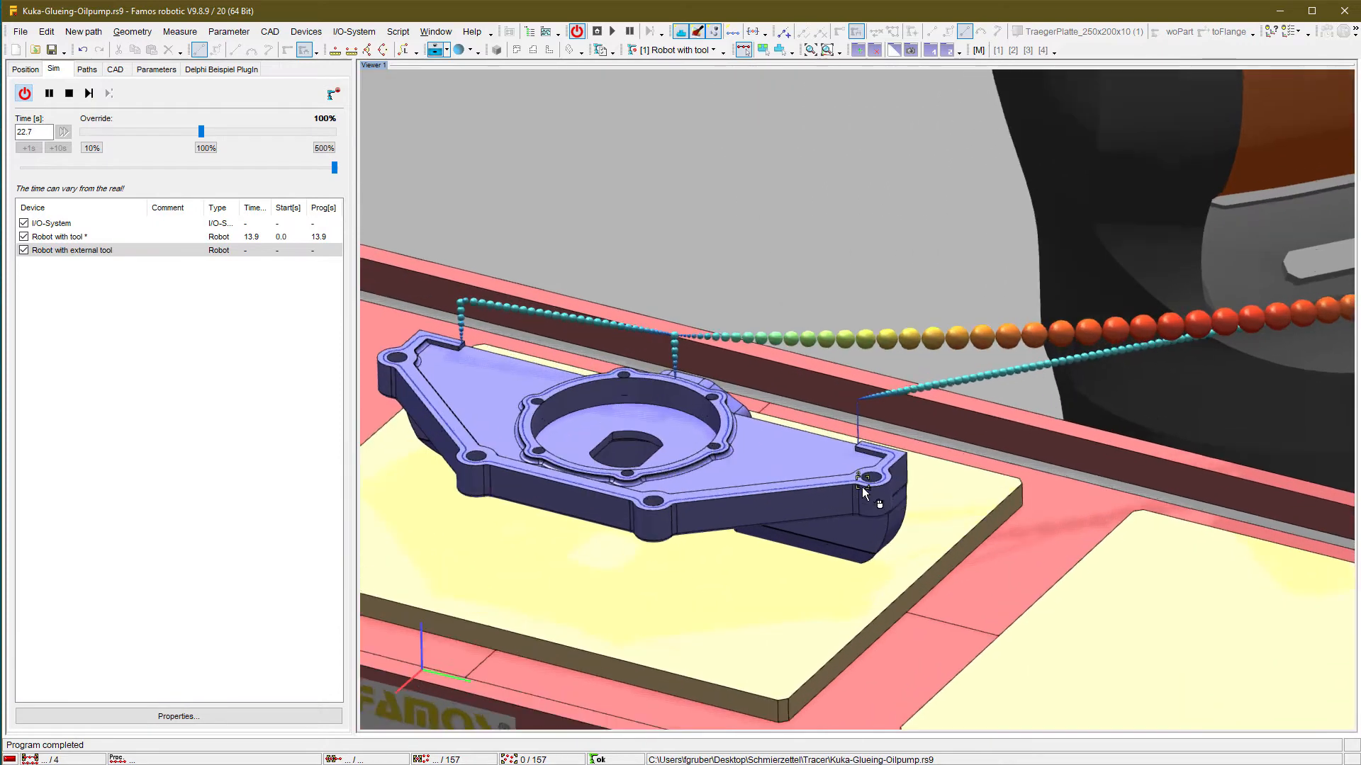
pyautogui.scroll(5, 861, 487)
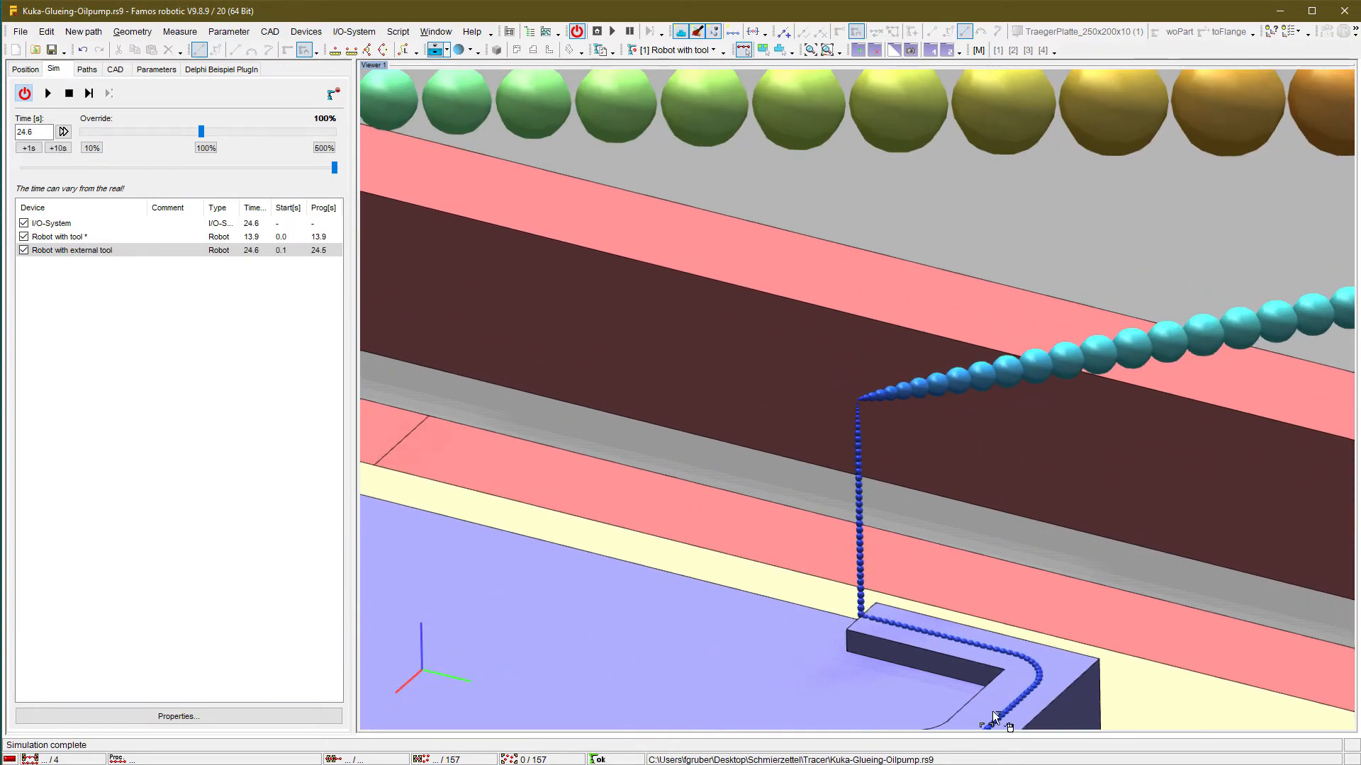
pyautogui.scroll(-3, 993, 706)
pyautogui.scroll(-6, 819, 584)
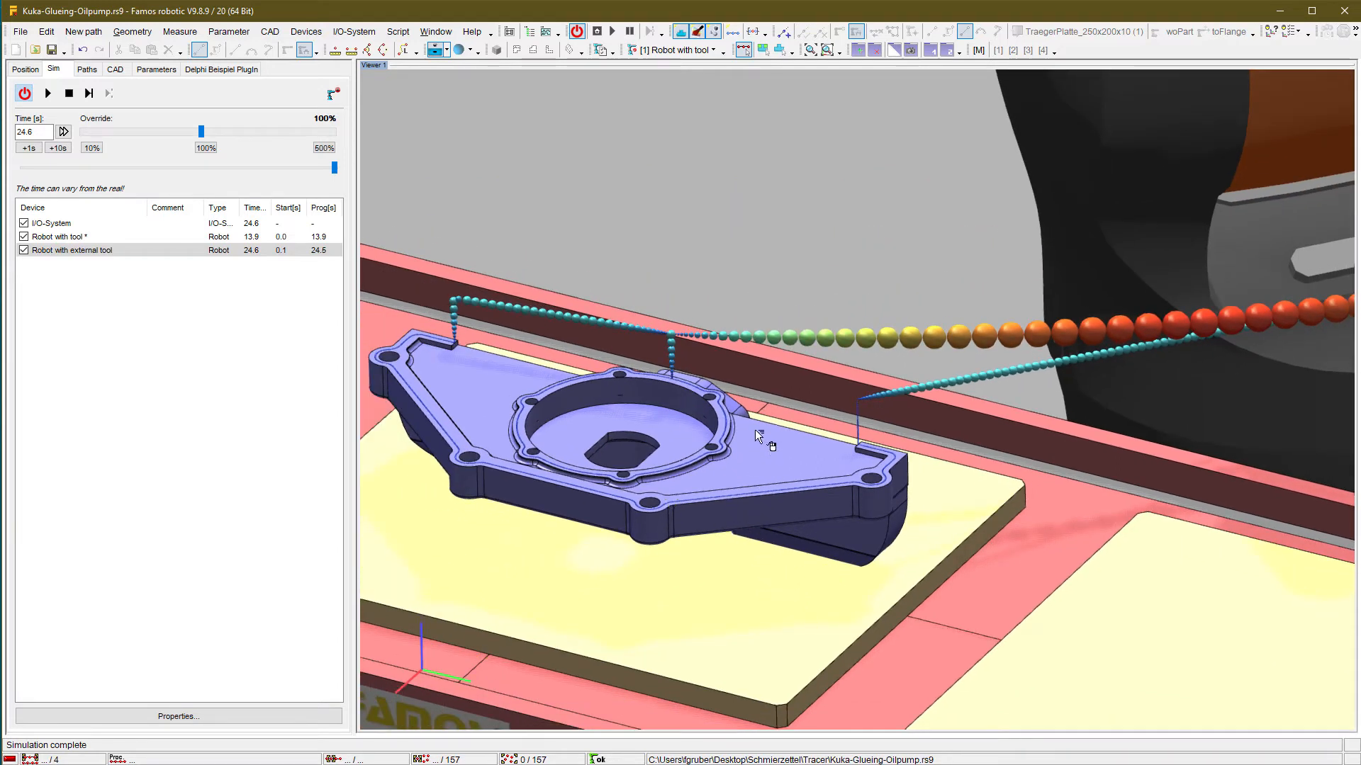
pyautogui.scroll(-4, 753, 430)
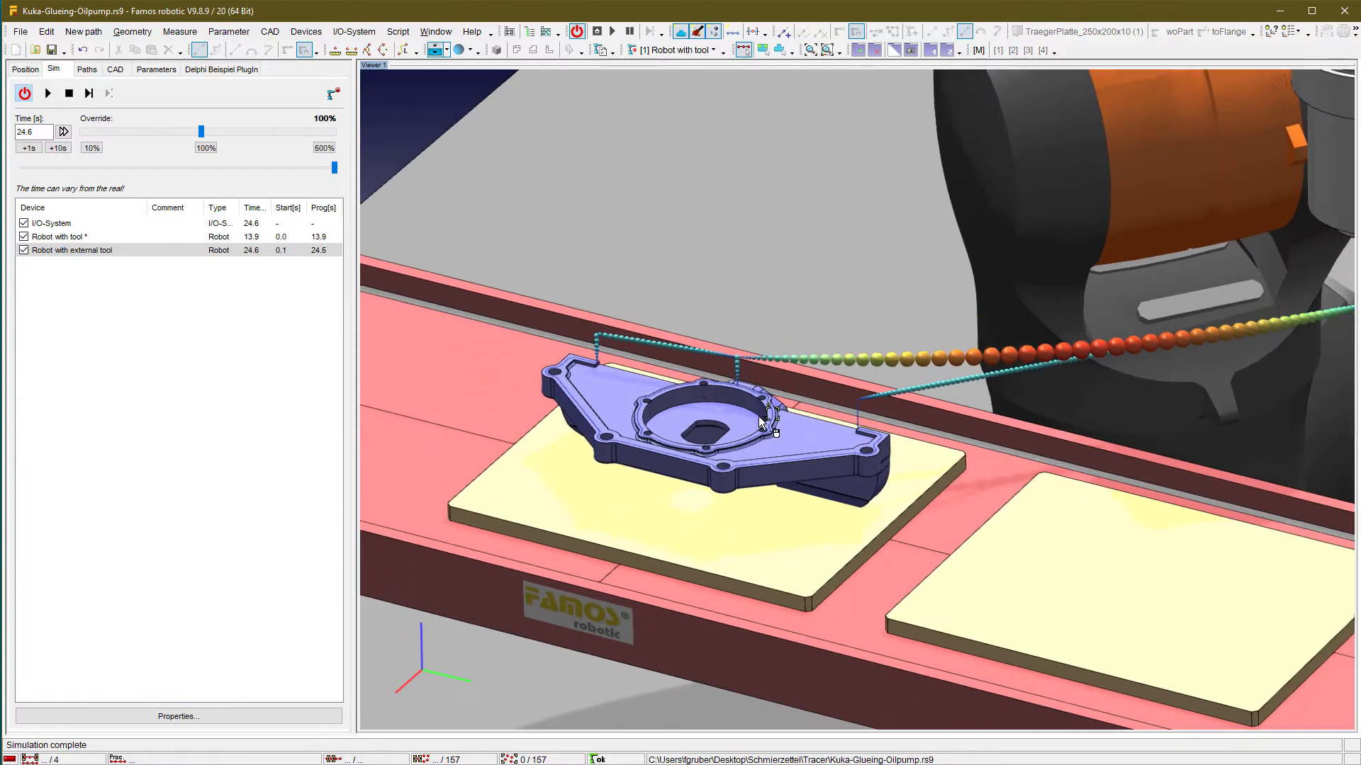
pyautogui.moveTo(759, 422); pyautogui.dragTo(622, 416, button='middle')
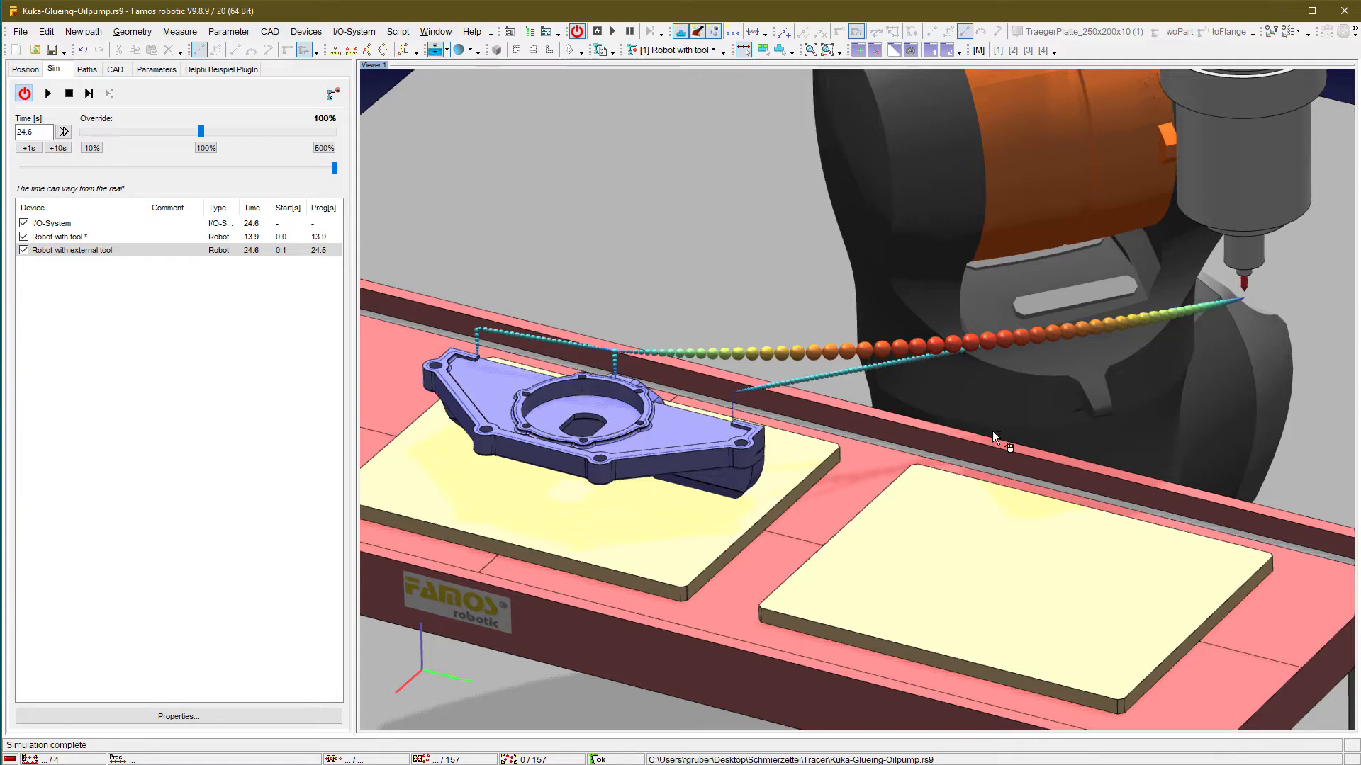
# - Show the programmed robot paths and select the first target of Path3 above the oil pump to view its parameters
pyautogui.click(155, 69)
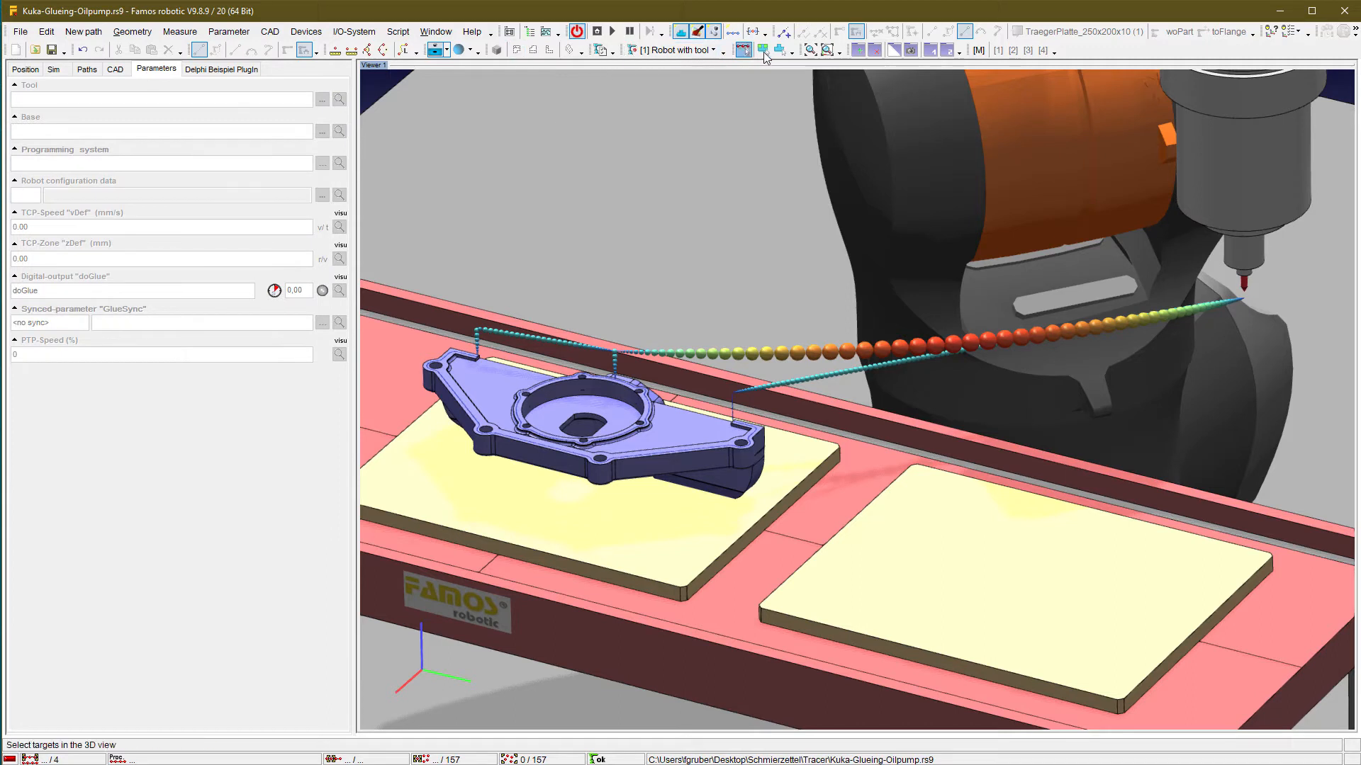
pyautogui.click(733, 31)
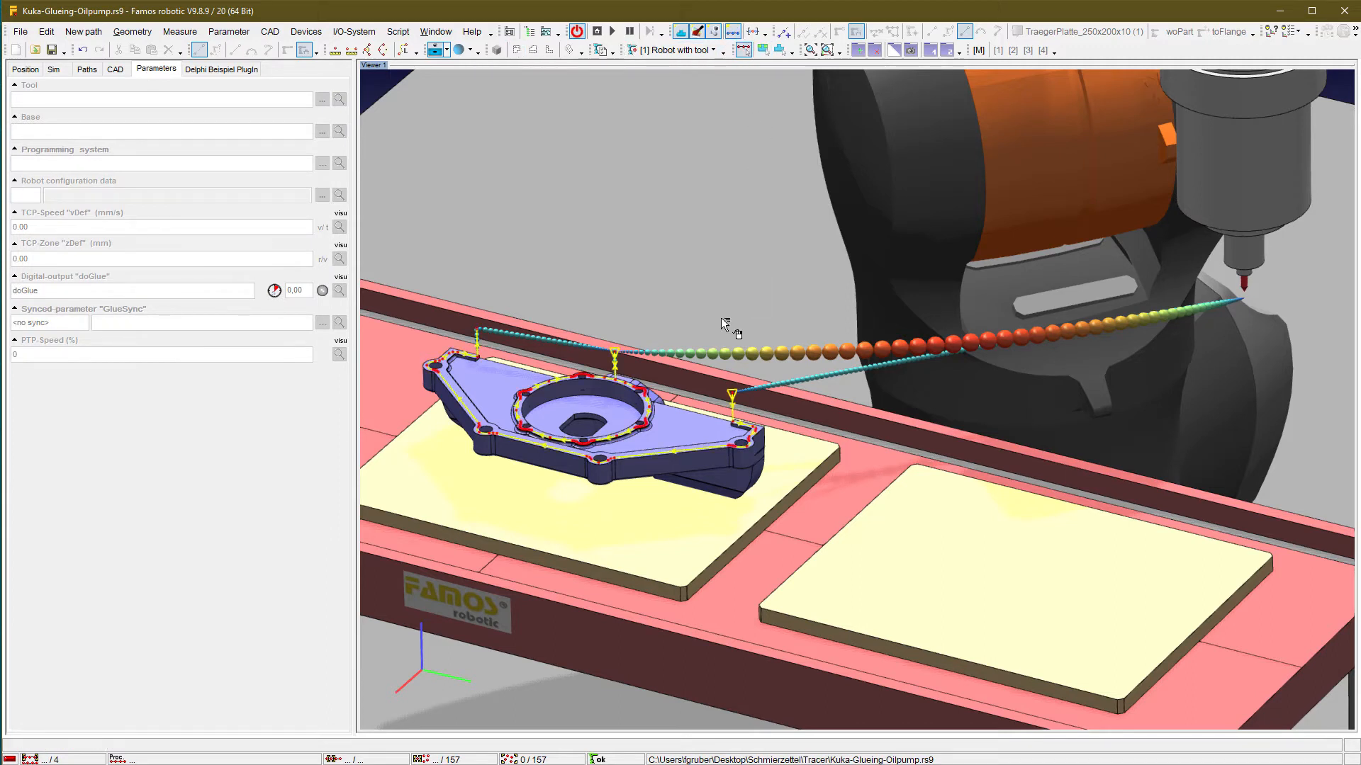
pyautogui.click(737, 402)
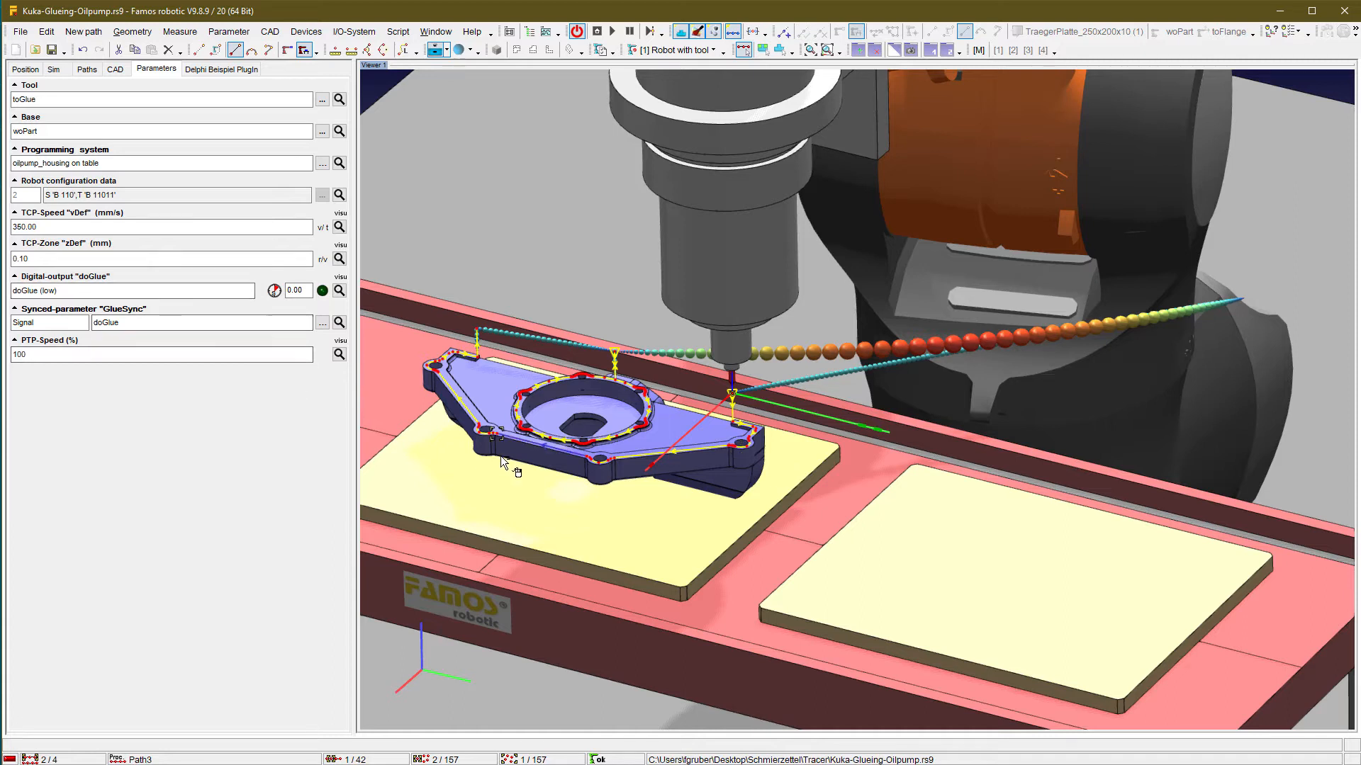
# - Show the coordinate frames and link the trGun tracer to the doGlue digital output
pyautogui.press('s')
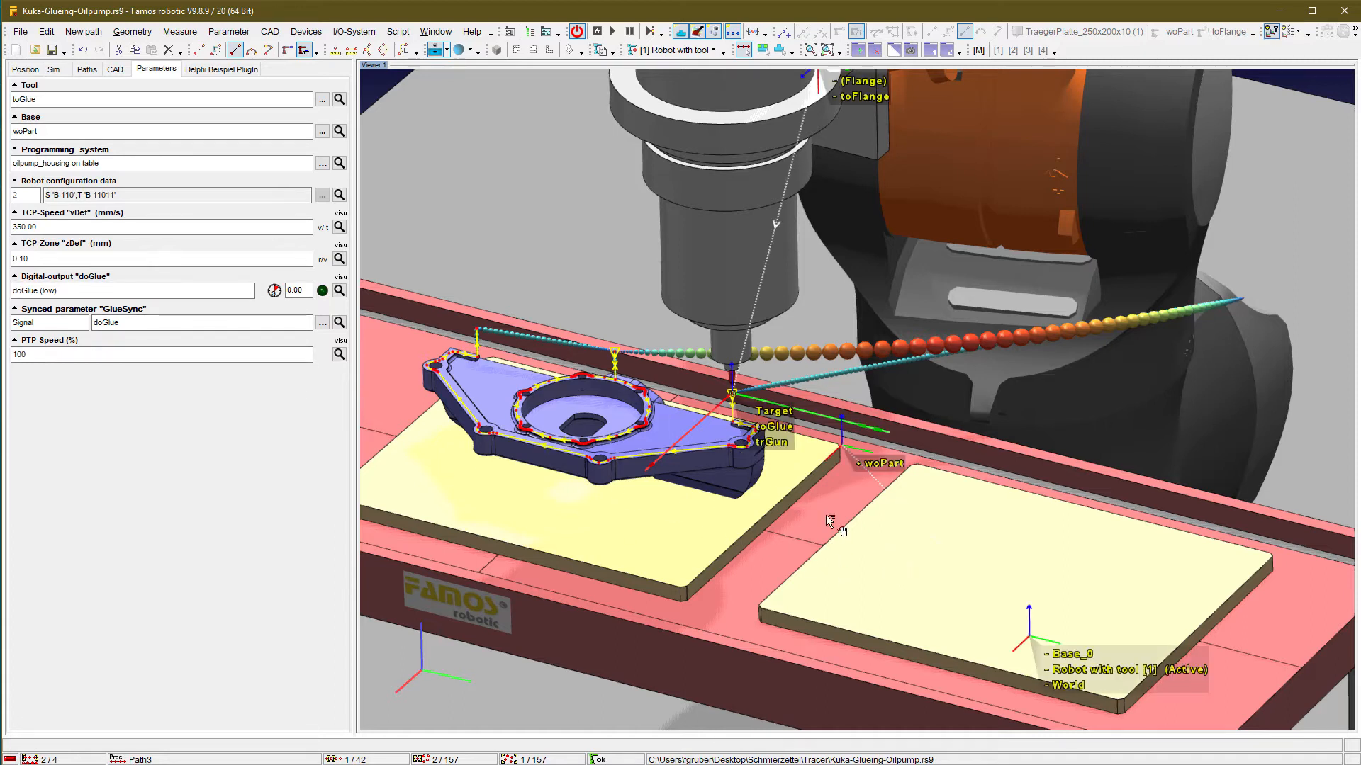
pyautogui.moveTo(776, 436); pyautogui.dragTo(838, 523)
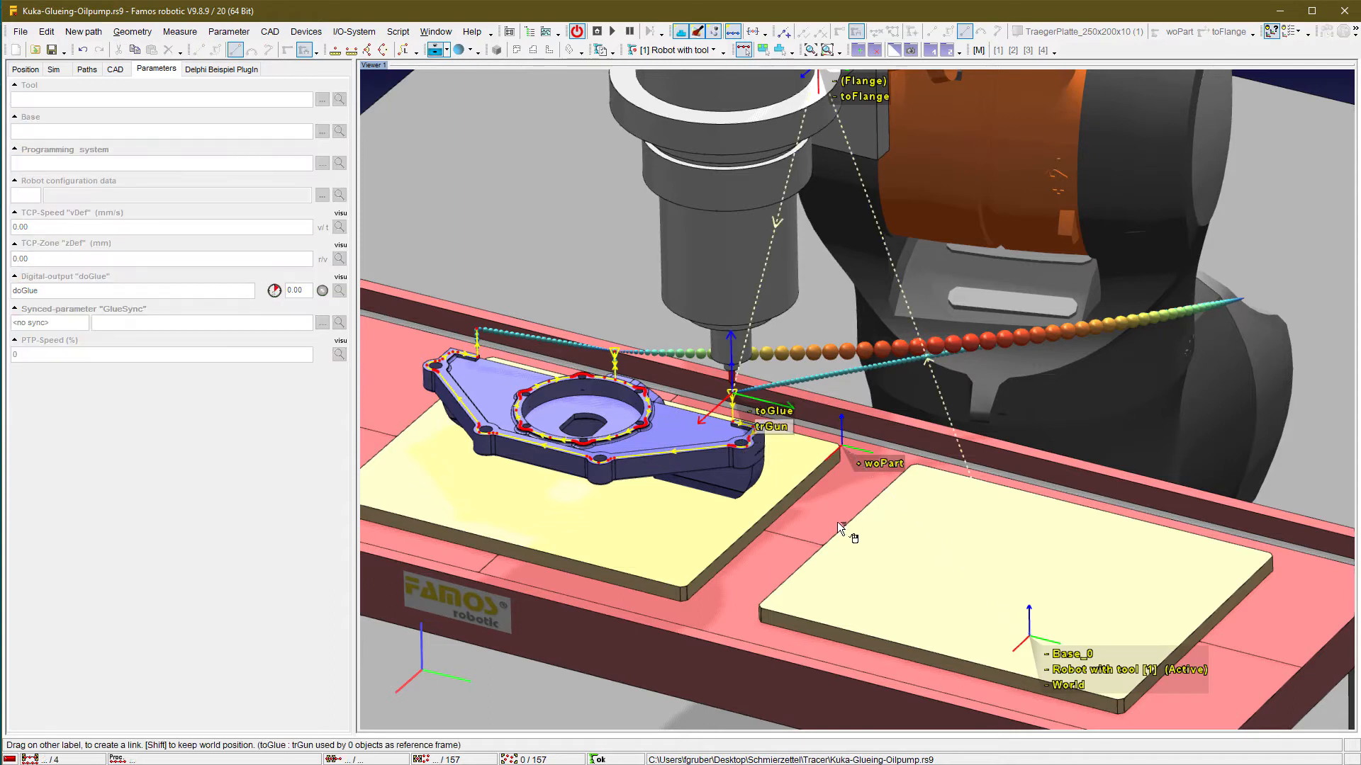
pyautogui.doubleClick(777, 428)
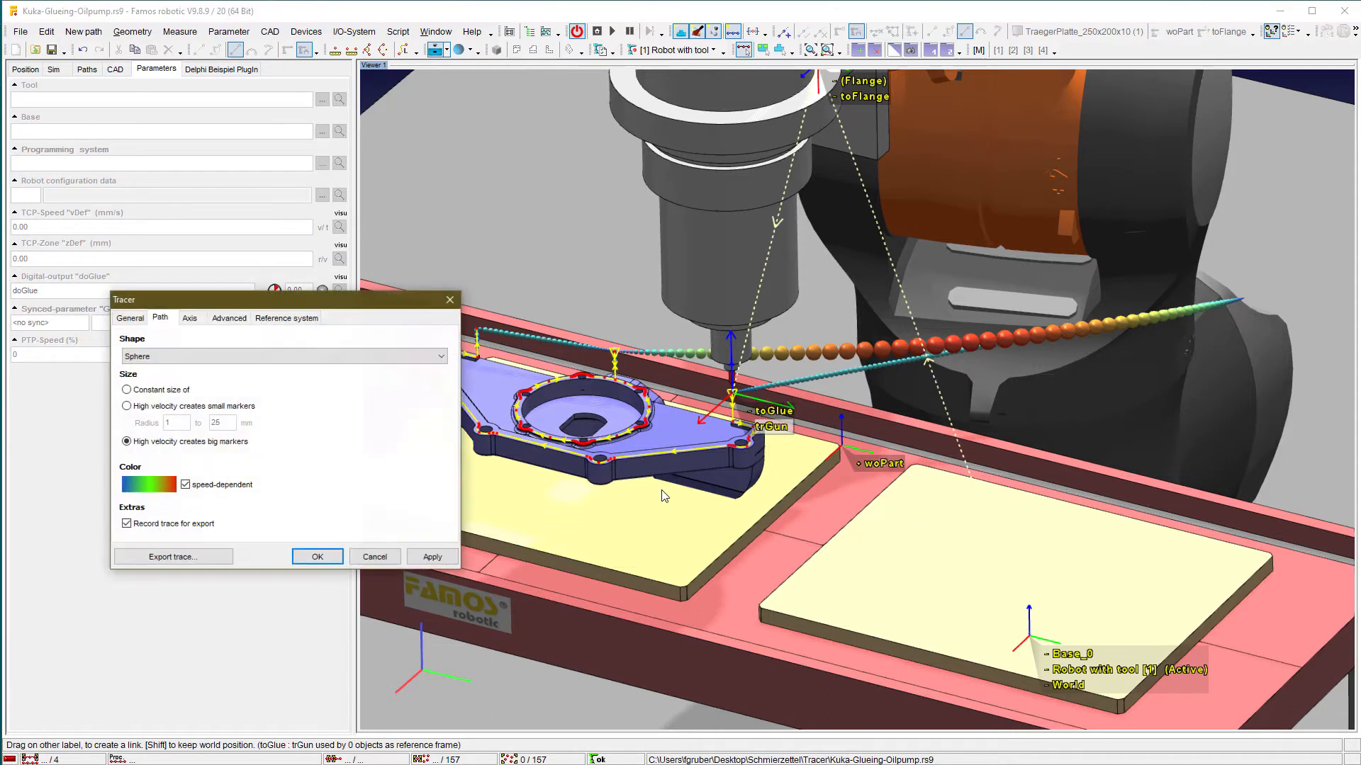
pyautogui.click(131, 321)
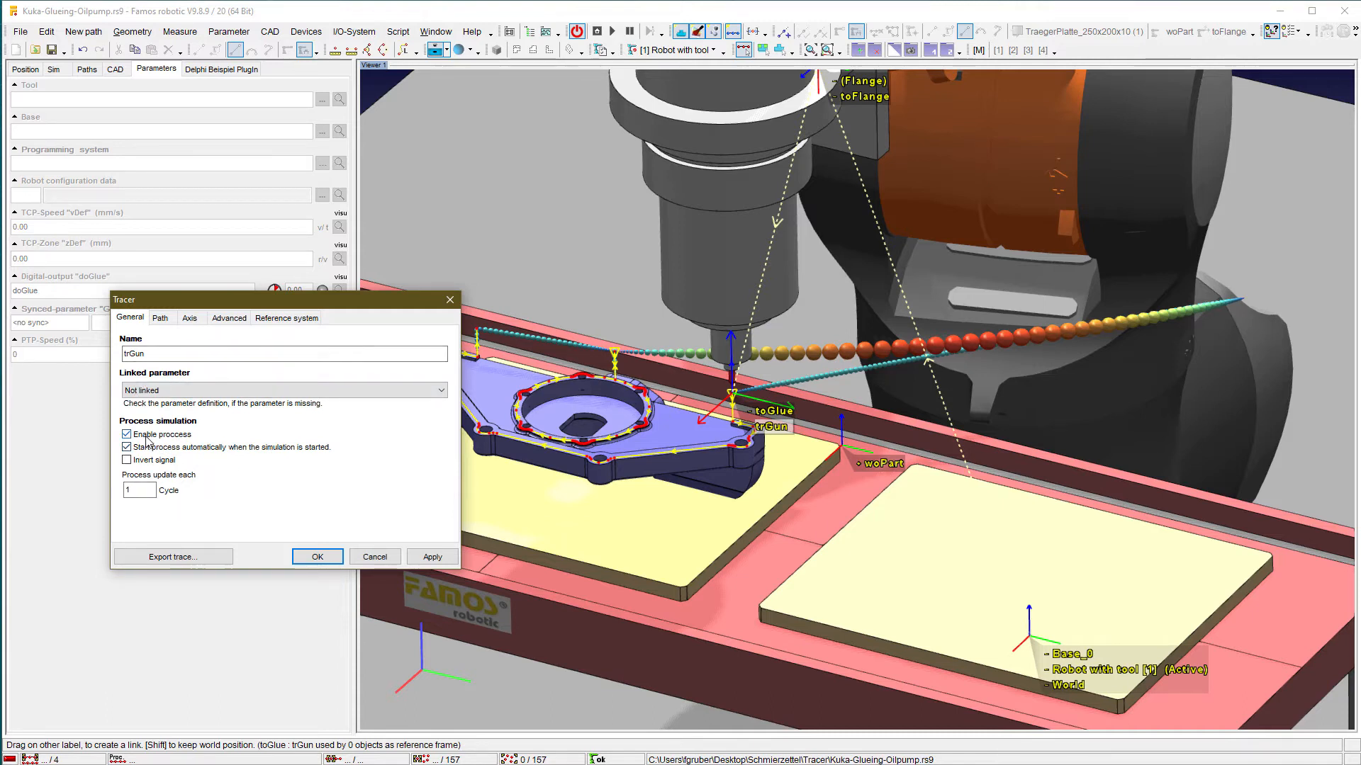
pyautogui.click(148, 391)
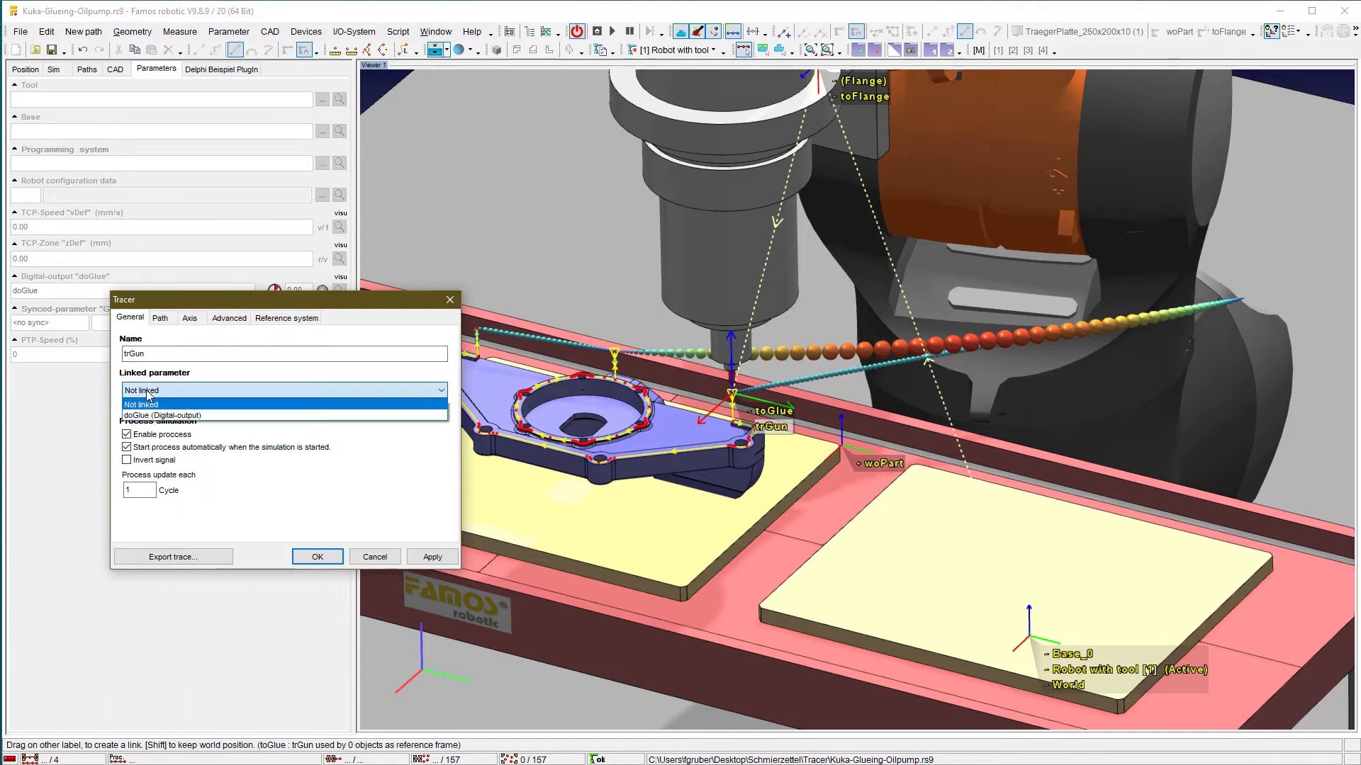
pyautogui.click(173, 417)
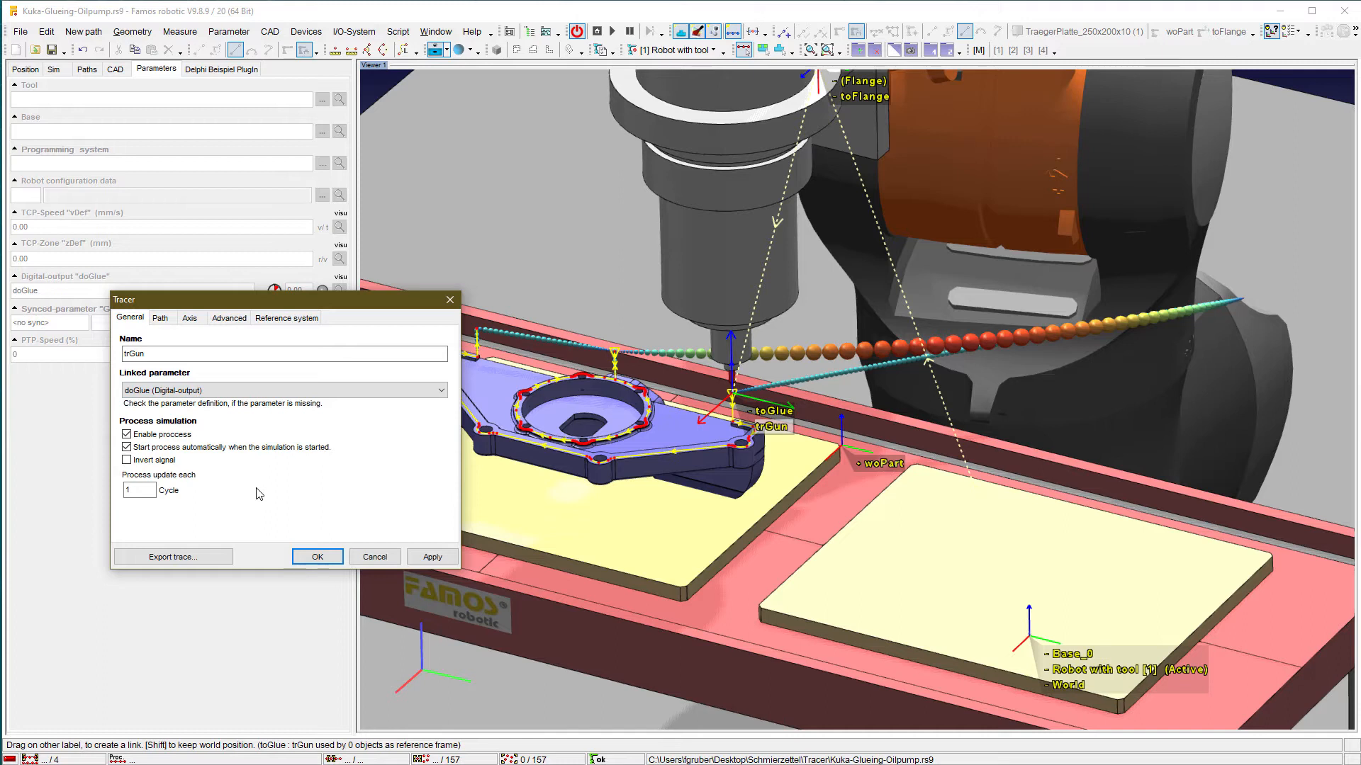
# - Turn off the trGun tracer's automatic process start with the simulation and its trace recording for export, and accept the settings
pyautogui.click(275, 451)
pyautogui.click(160, 317)
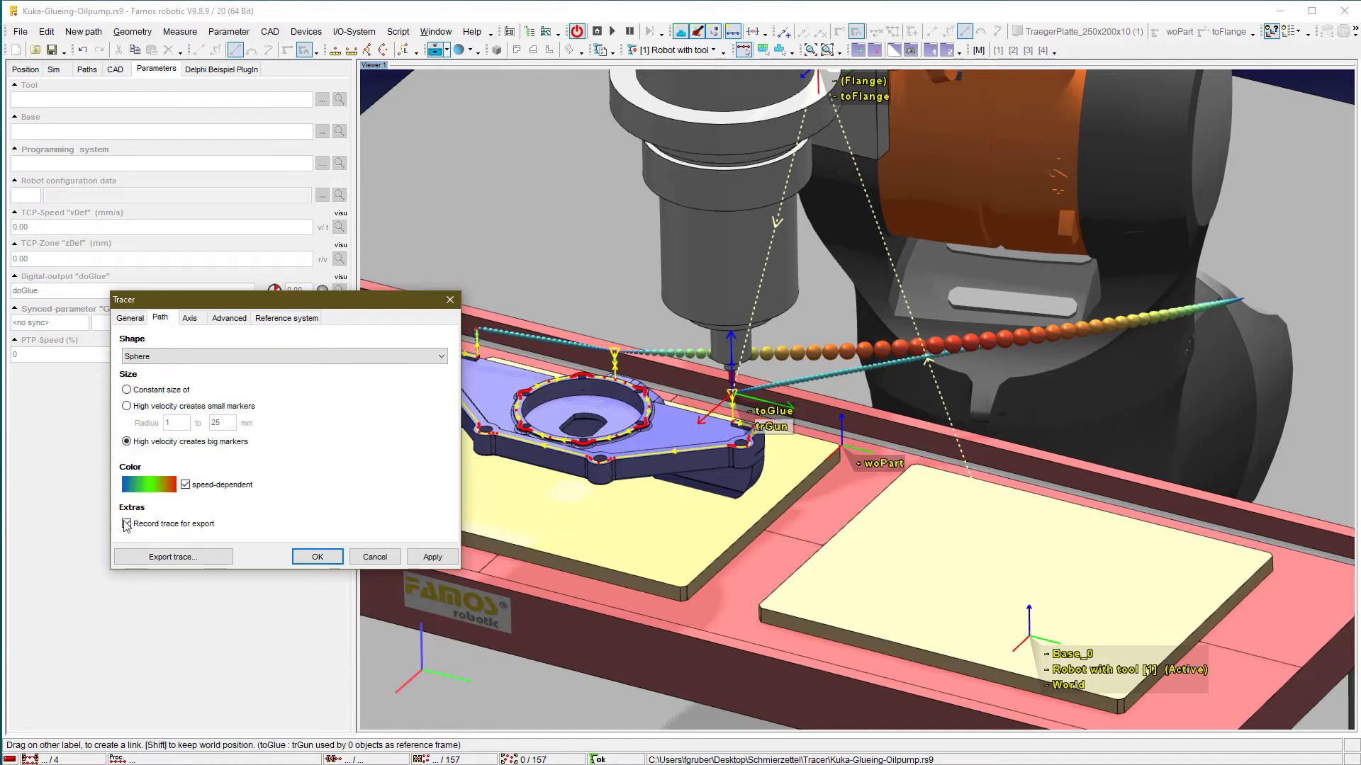
pyautogui.click(335, 561)
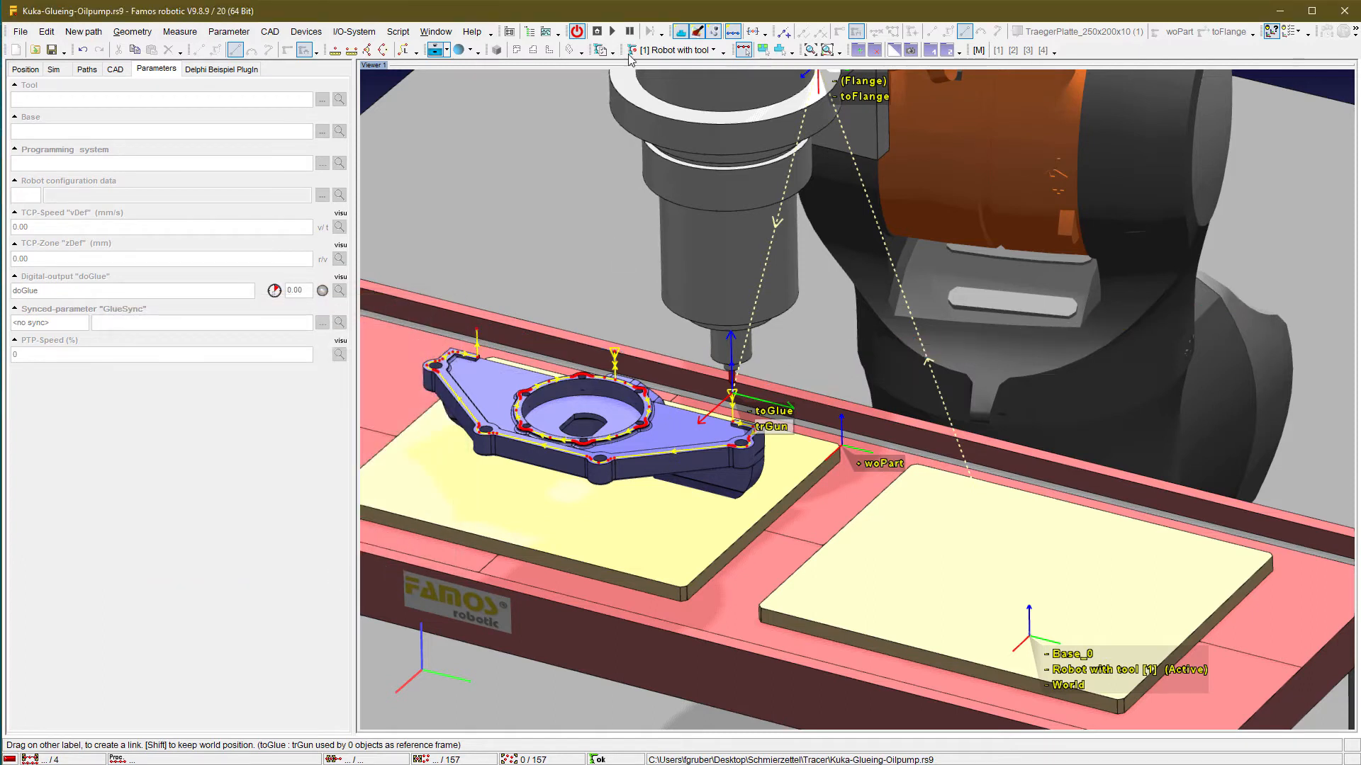
# - Run the gluing simulation and inspect the trace along the oil pump's outer edge and inner ring
pyautogui.click(614, 31)
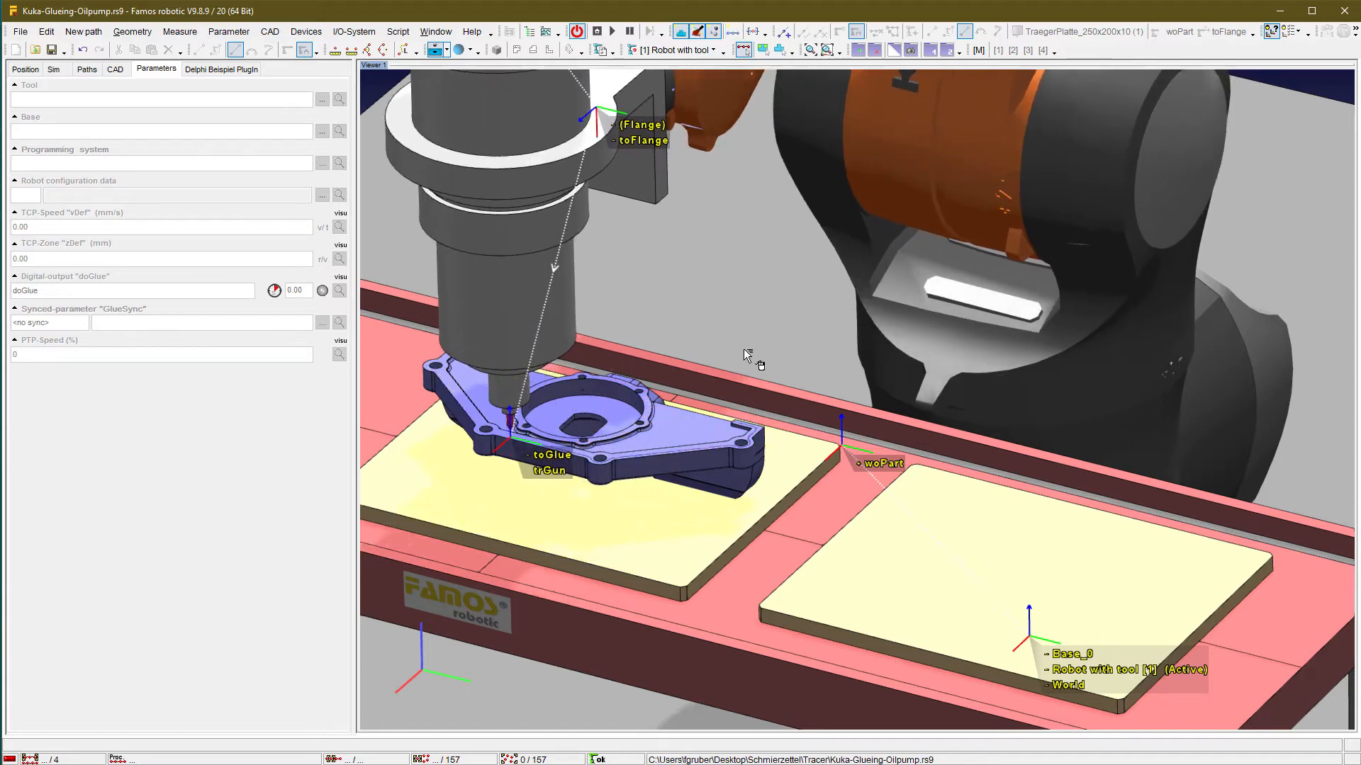
pyautogui.moveTo(402, 507); pyautogui.dragTo(642, 472, button='middle')
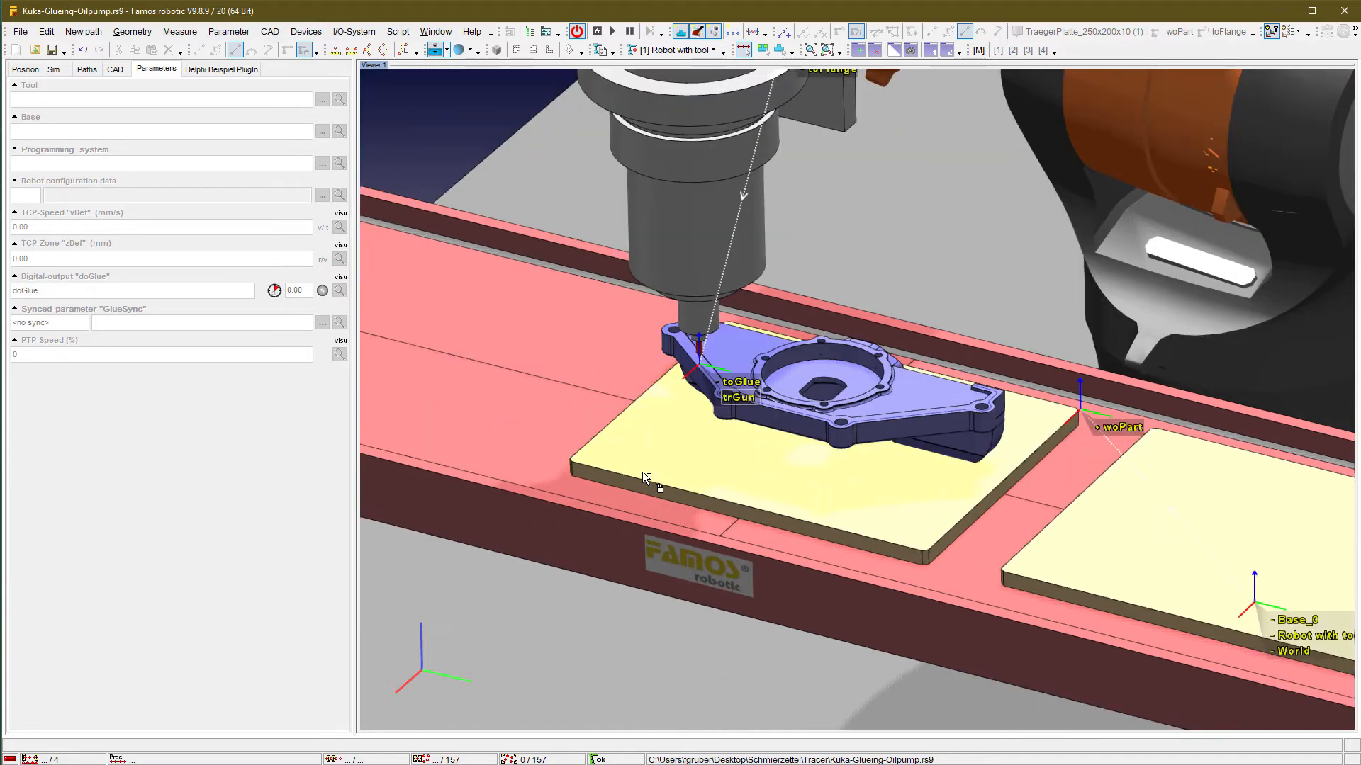
pyautogui.scroll(6, 661, 576)
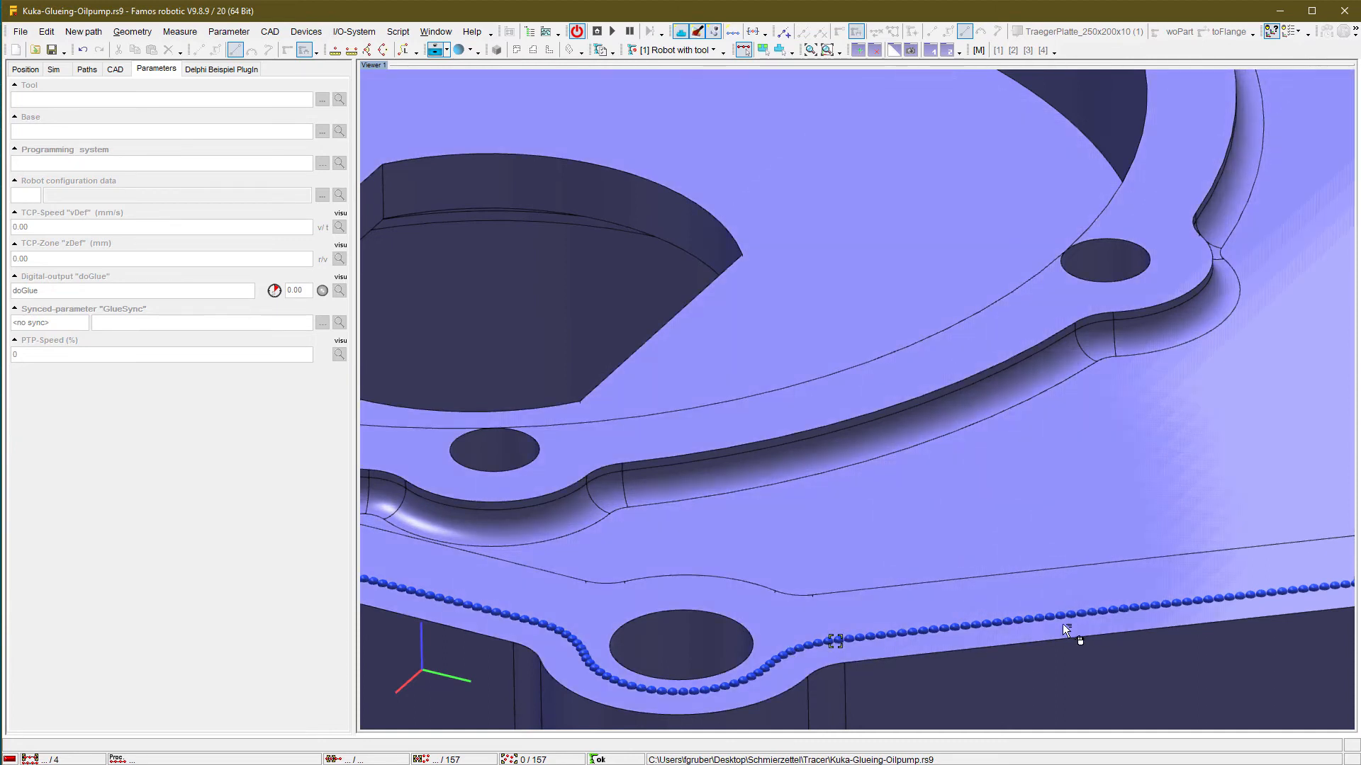
pyautogui.scroll(-5, 862, 606)
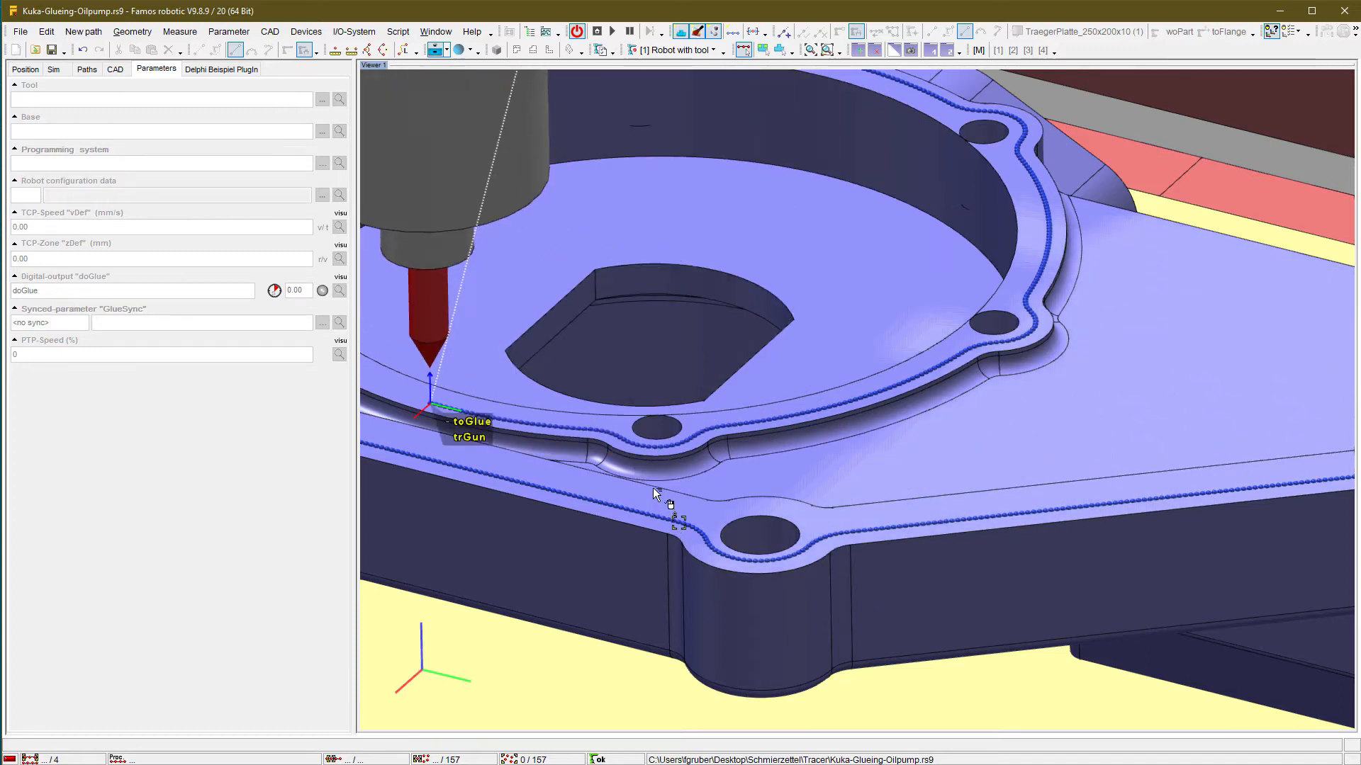
pyautogui.scroll(-5, 642, 448)
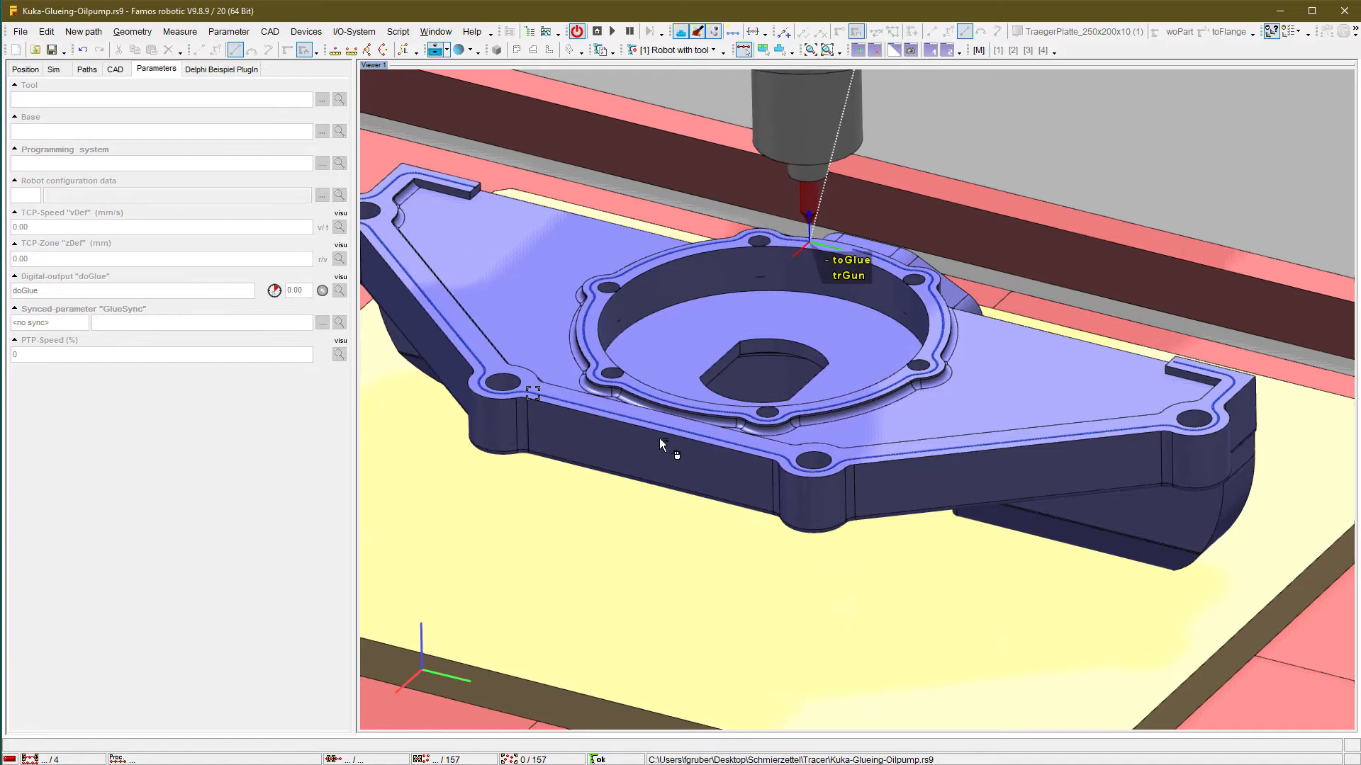
pyautogui.scroll(-3, 659, 443)
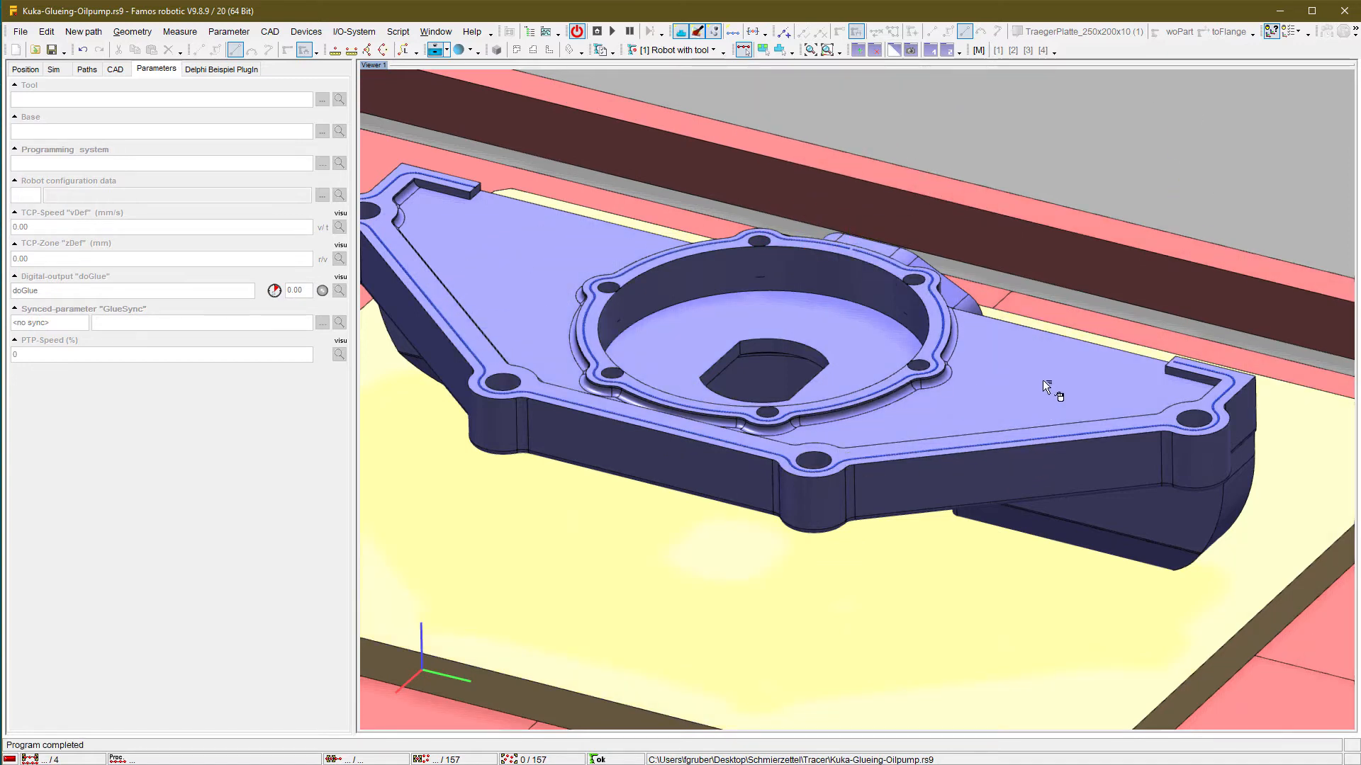
pyautogui.scroll(-3, 1045, 374)
pyautogui.moveTo(1080, 279); pyautogui.dragTo(726, 380, button='middle')
pyautogui.scroll(-5, 737, 344)
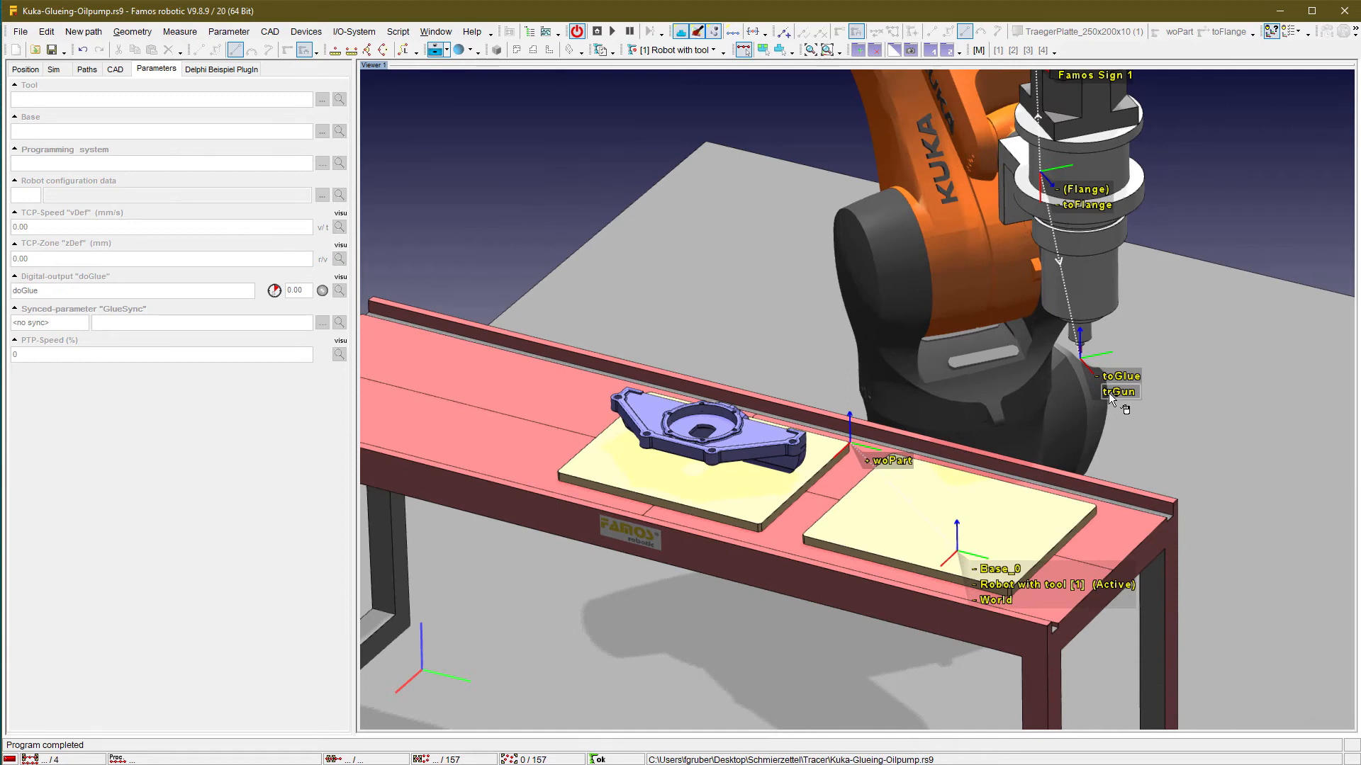
# - In the trGun tracer settings, try small markers for high velocity and review the radius range and highest expected velocity
pyautogui.doubleClick(1122, 392)
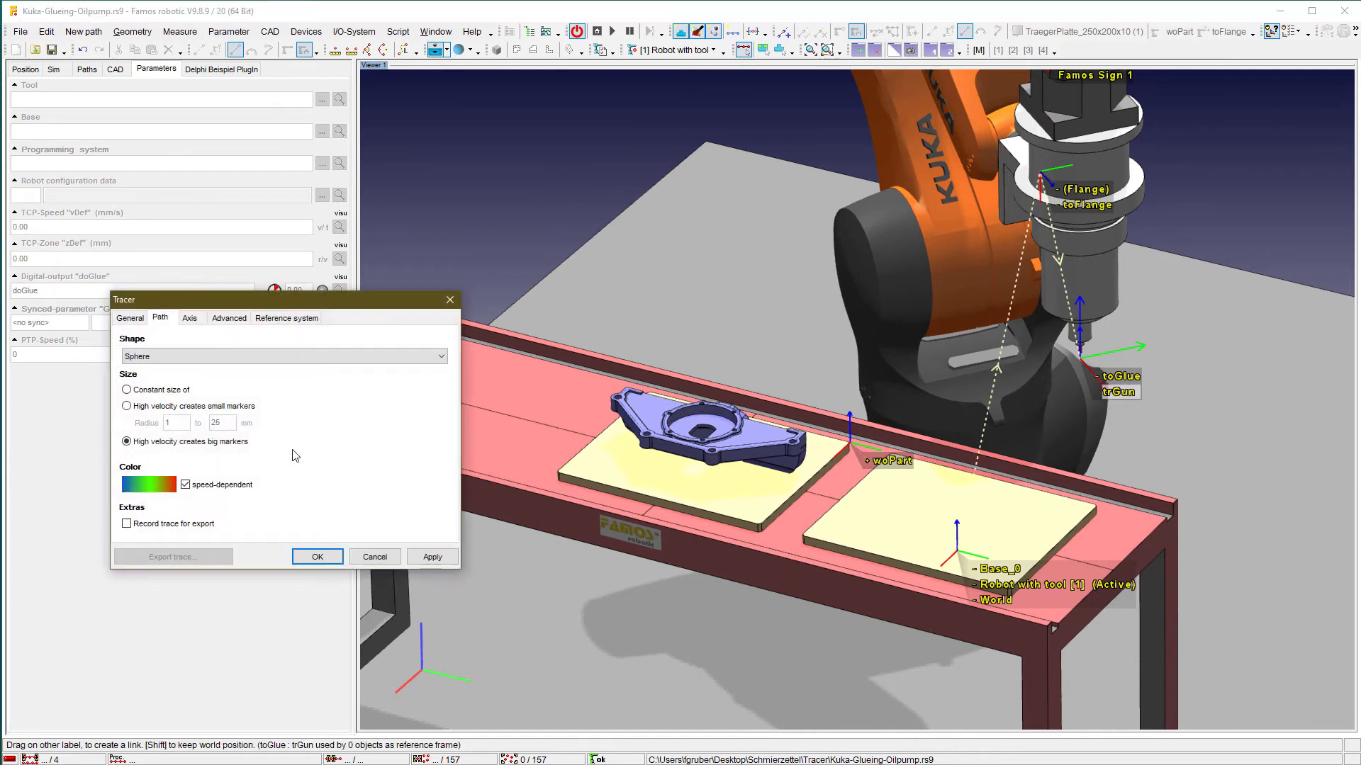
pyautogui.click(128, 407)
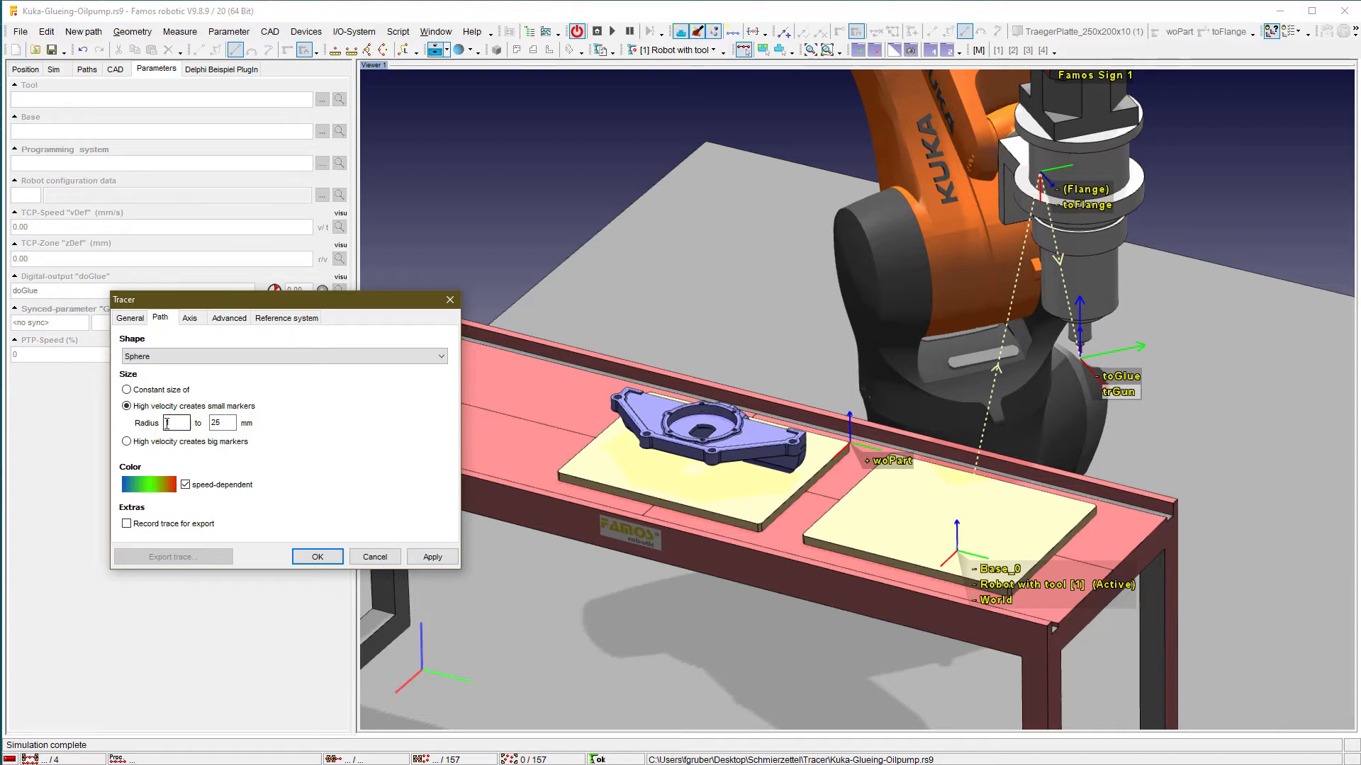
pyautogui.click(178, 422)
pyautogui.click(217, 422)
pyautogui.doubleClick(223, 423)
pyautogui.click(226, 319)
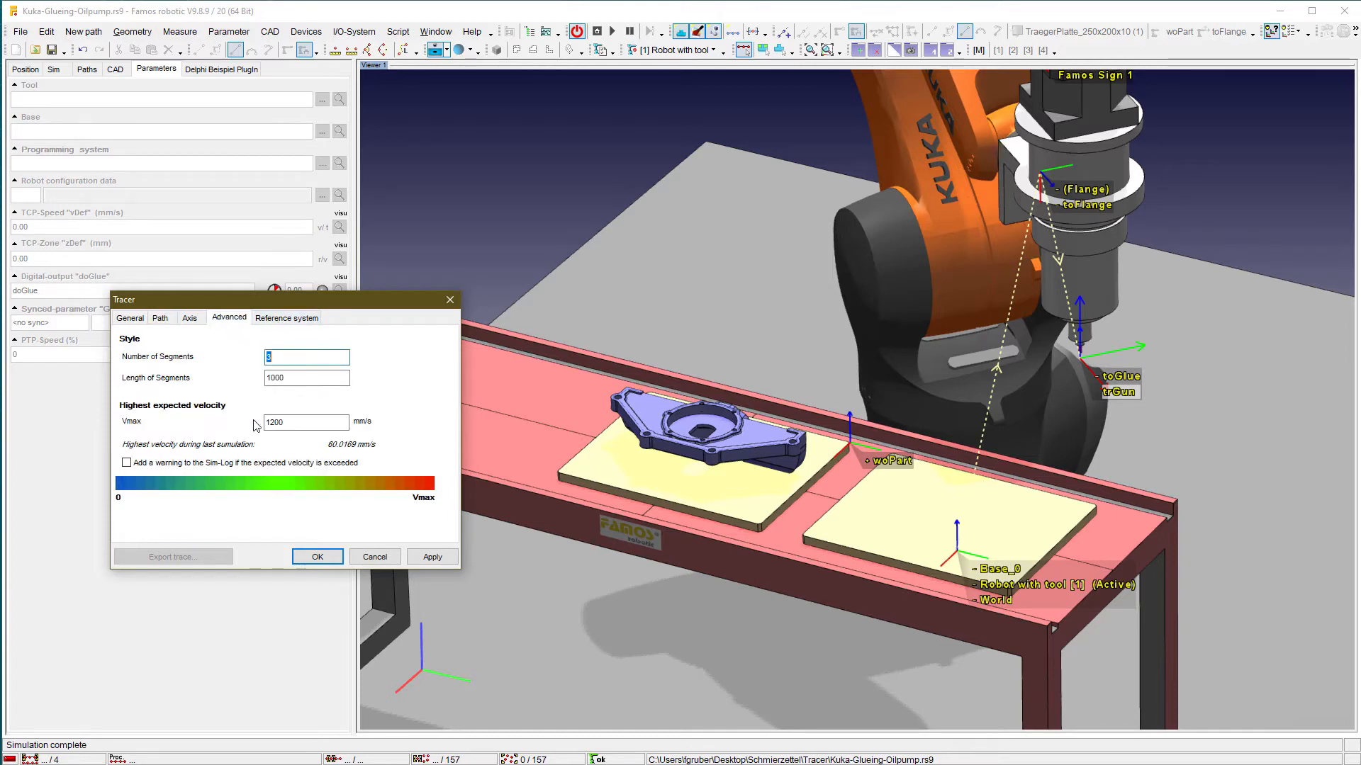
pyautogui.doubleClick(273, 423)
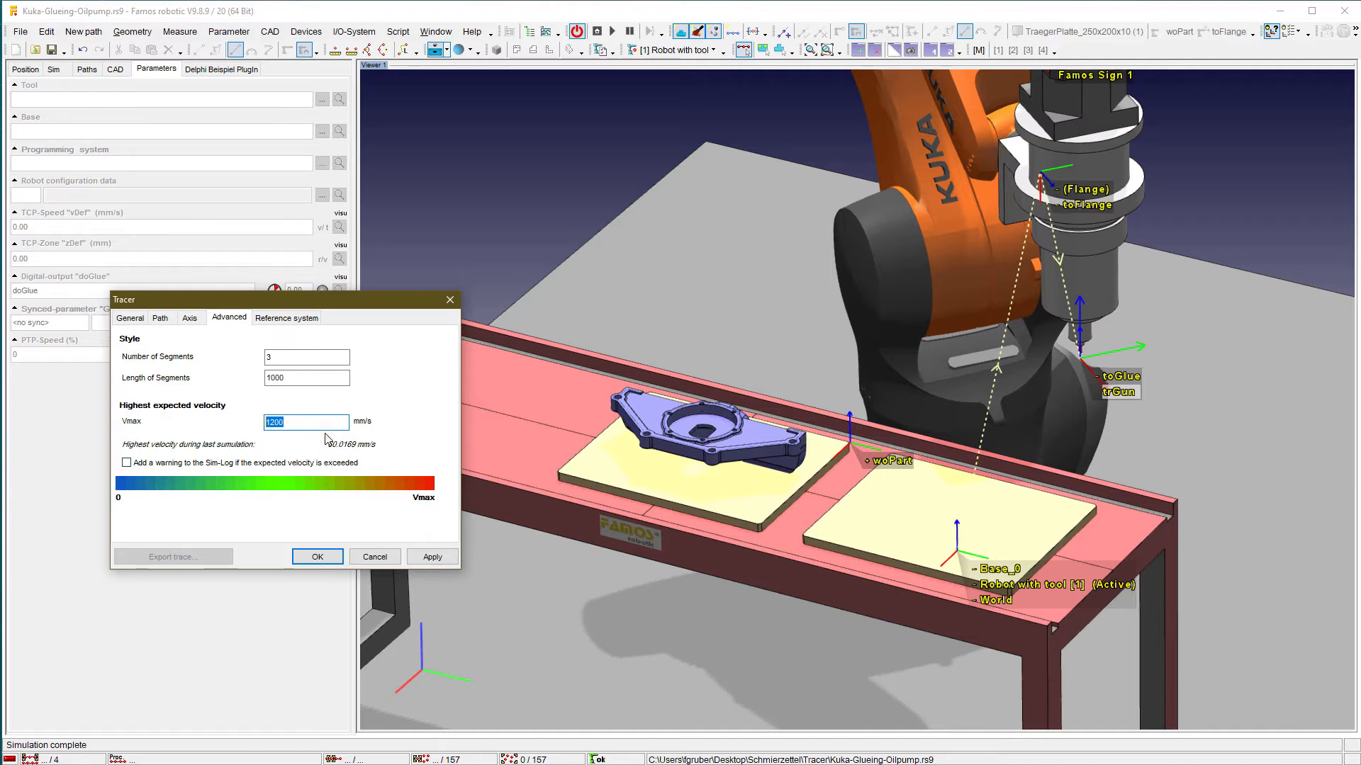
# - Set the trGun tracer's spheres to a constant size with a 2 mm radius and accept the settings
pyautogui.click(163, 320)
pyautogui.doubleClick(221, 423)
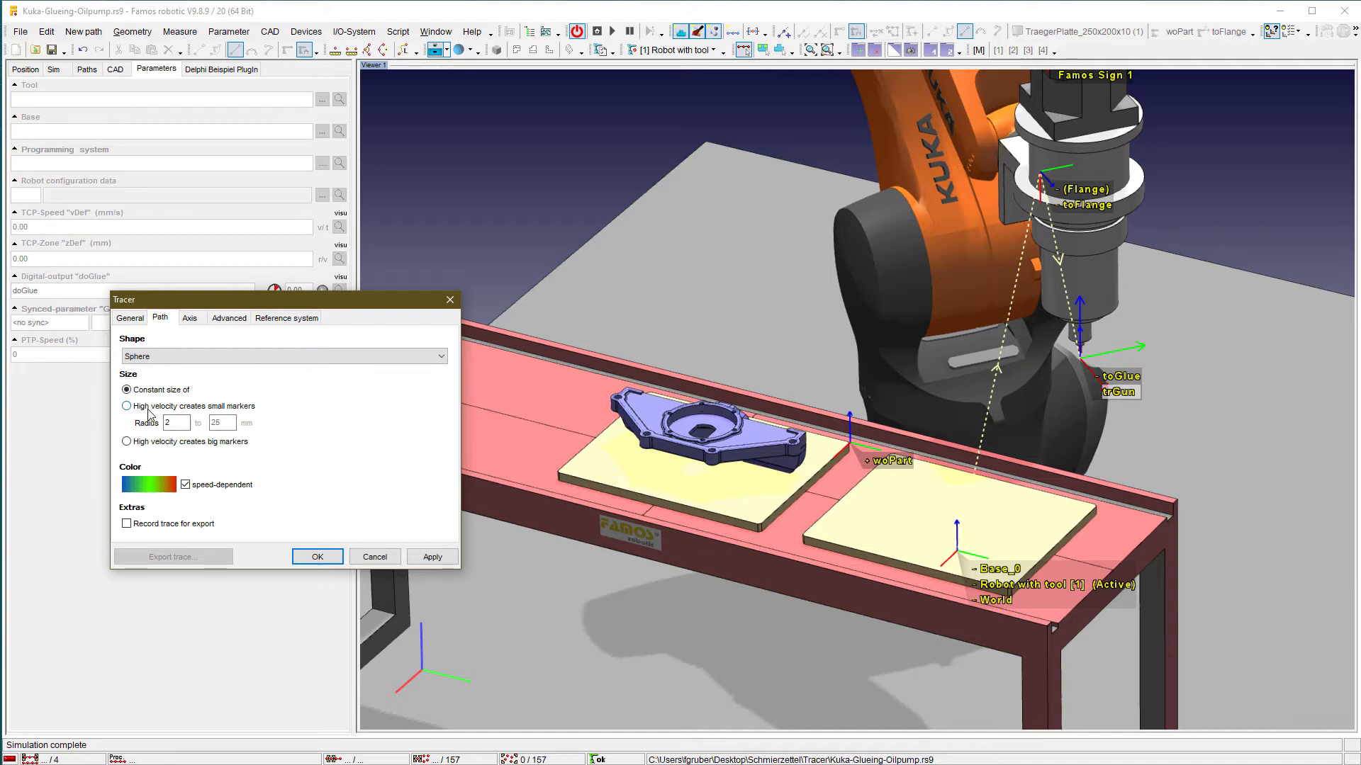
pyautogui.click(431, 555)
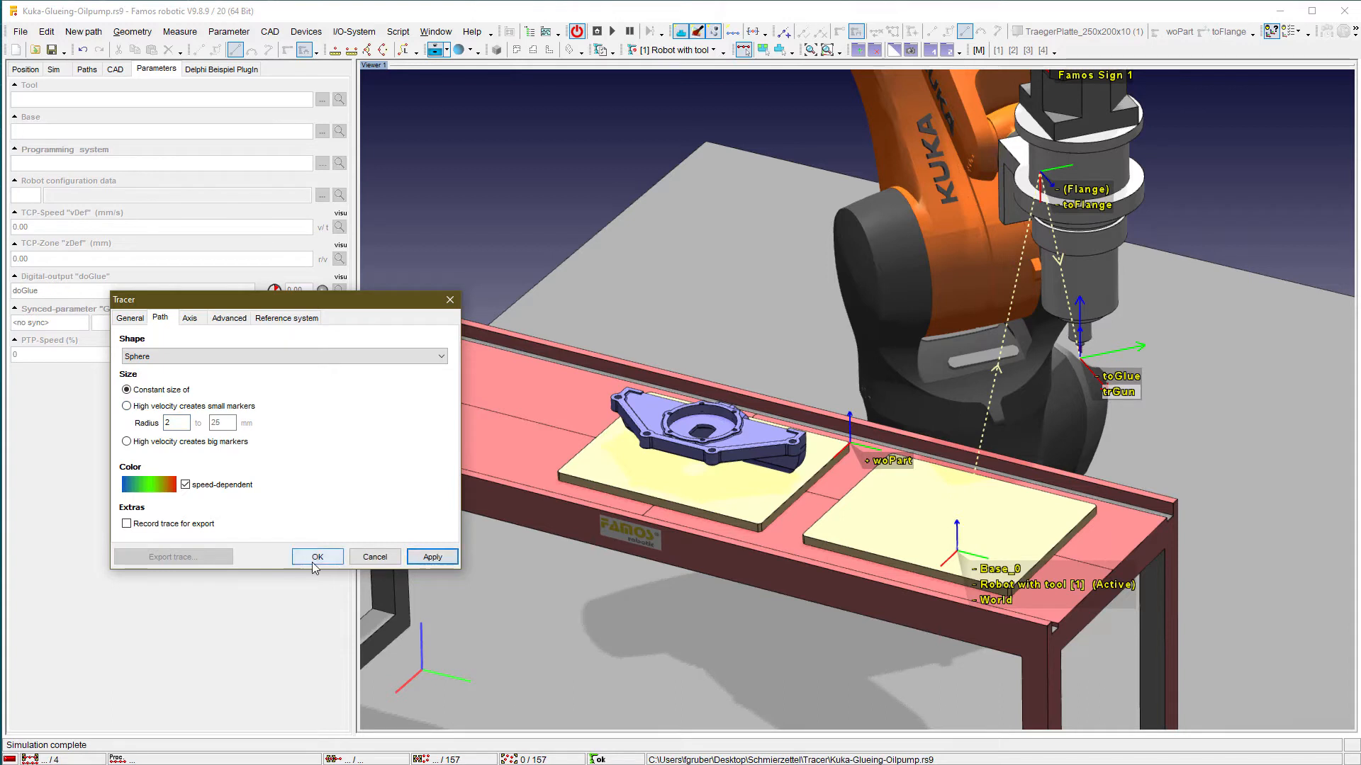
pyautogui.click(317, 557)
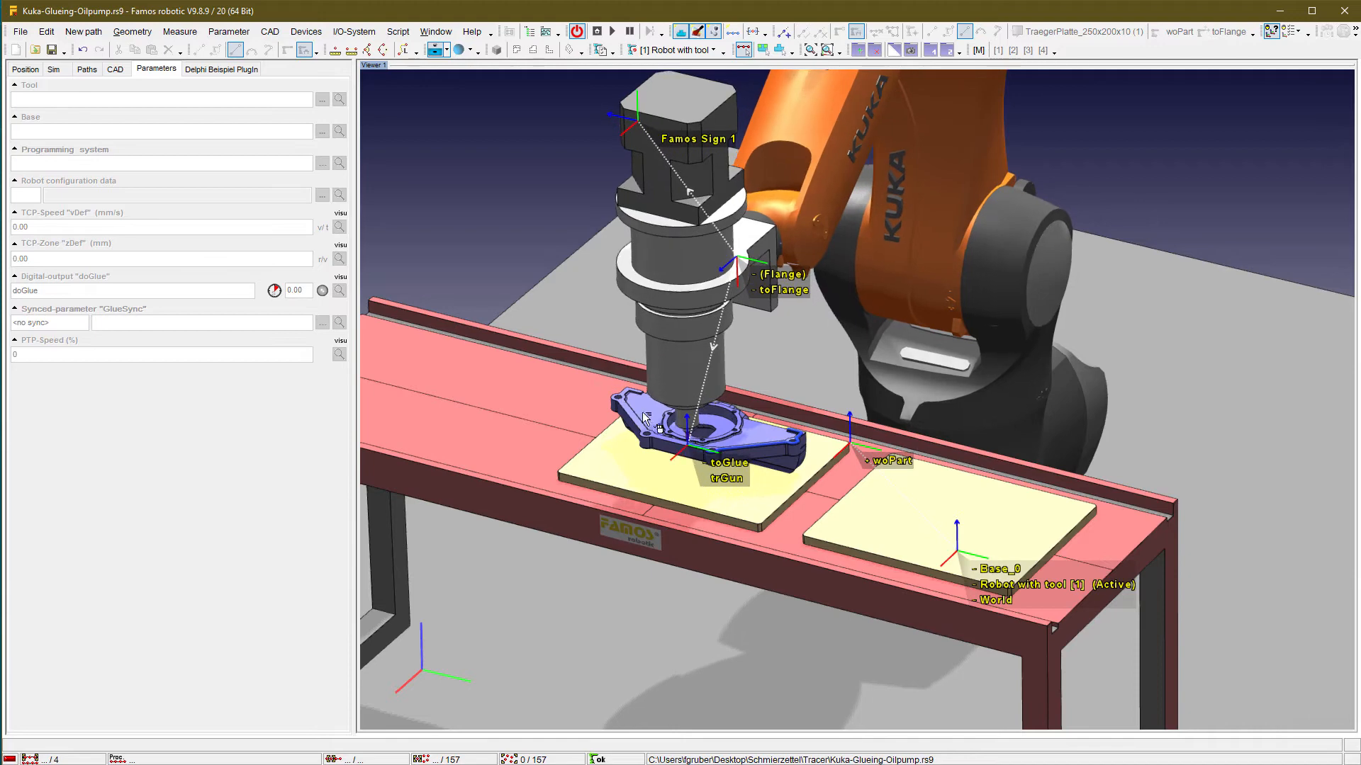
# - Inspect the constant-size glue trace along the oil pump's outer edge while the simulation runs
pyautogui.middleClick(724, 431)
pyautogui.scroll(1, 733, 500)
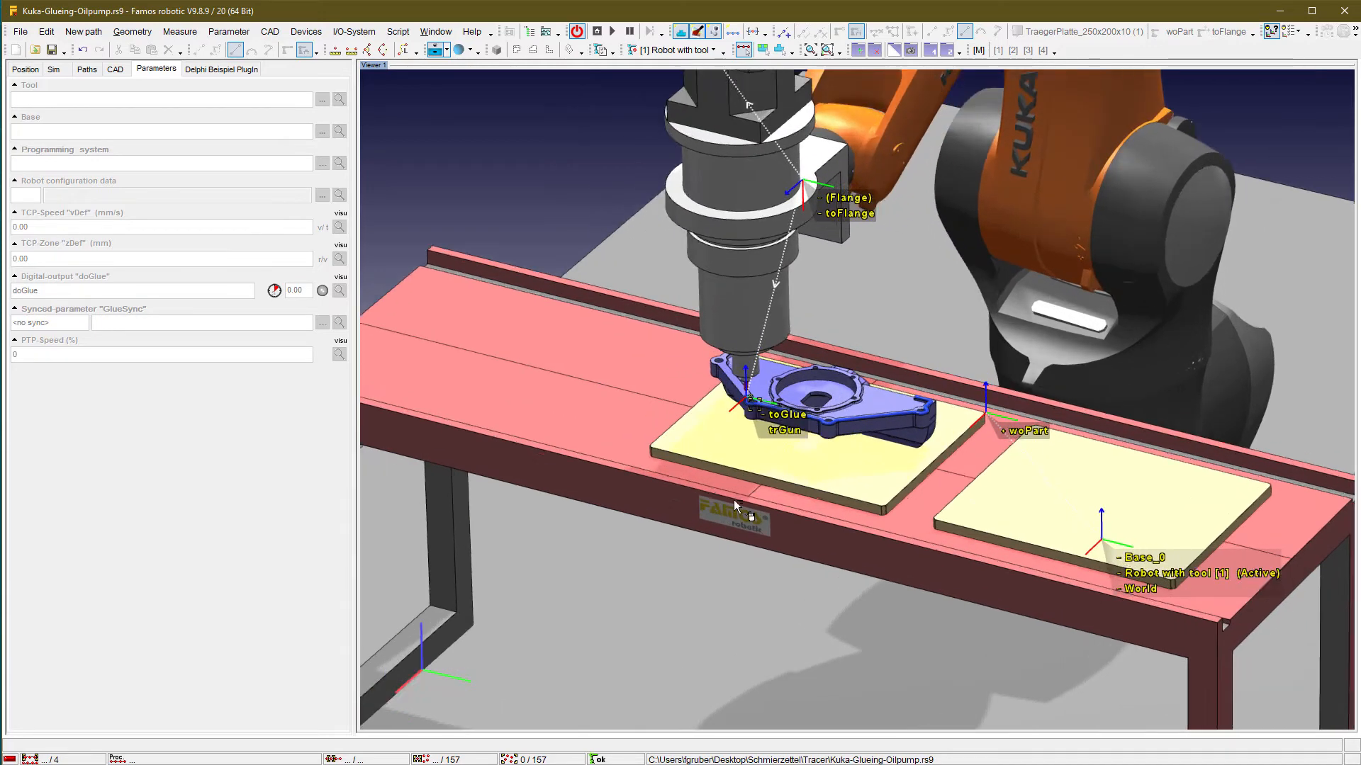
pyautogui.scroll(5, 733, 500)
pyautogui.scroll(2, 729, 523)
pyautogui.scroll(2, 1051, 500)
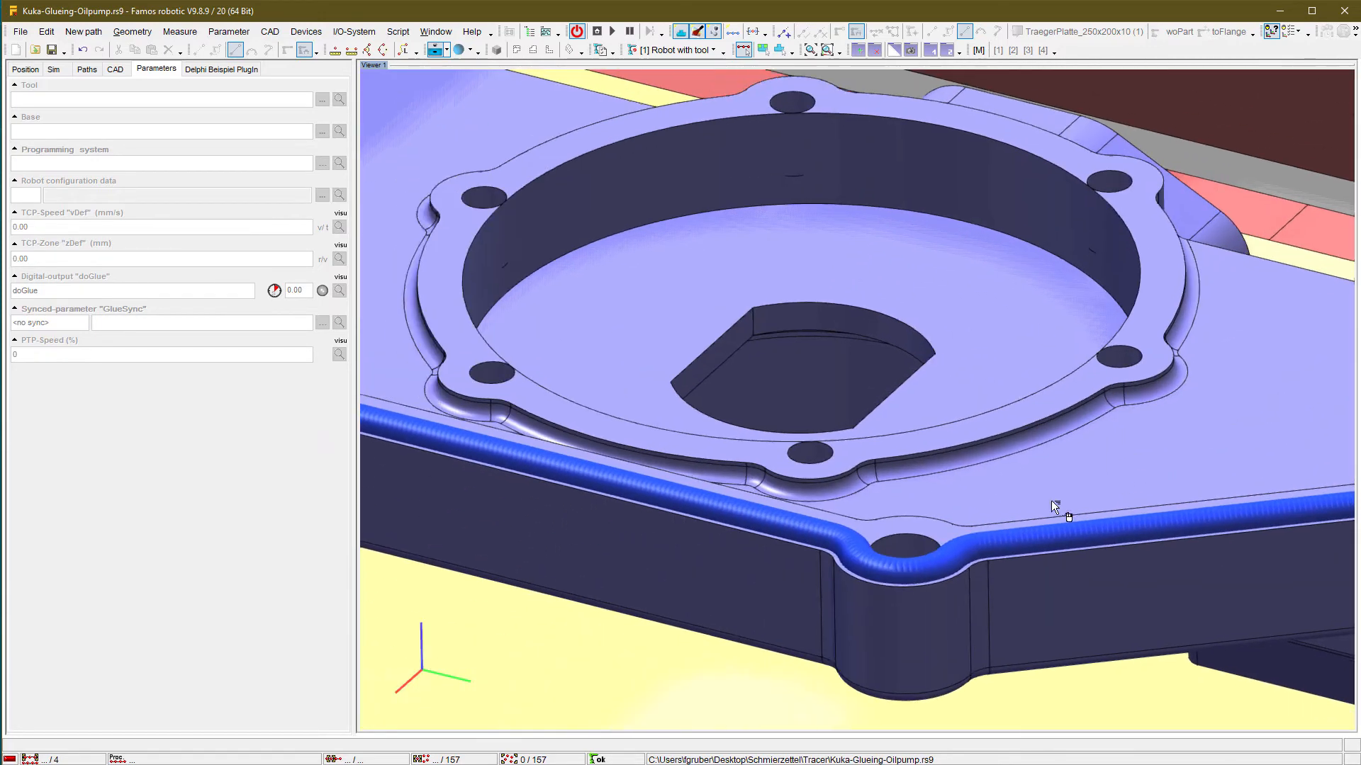
pyautogui.scroll(-3, 1053, 494)
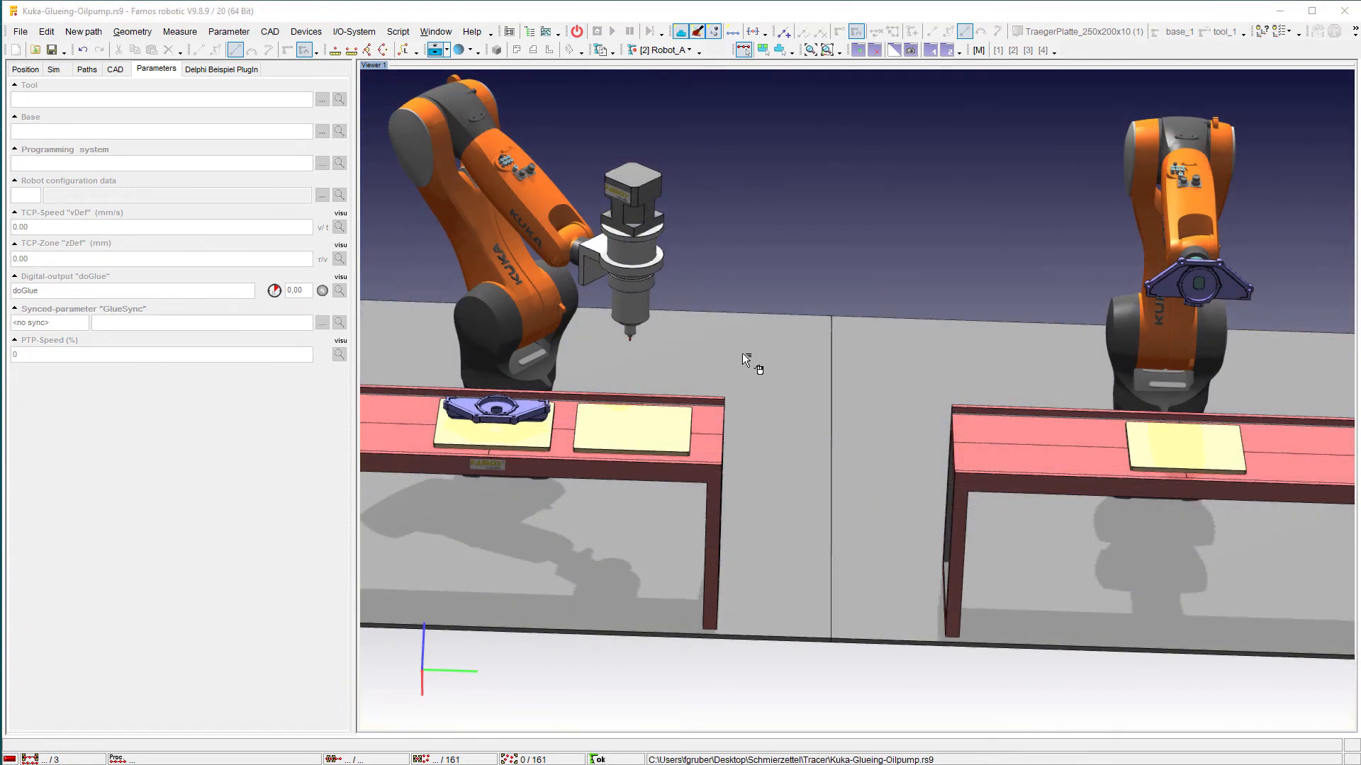
# - Make Robot_A the active robot and exclude KUKA_GlueBot from the simulation
pyautogui.click(676, 56)
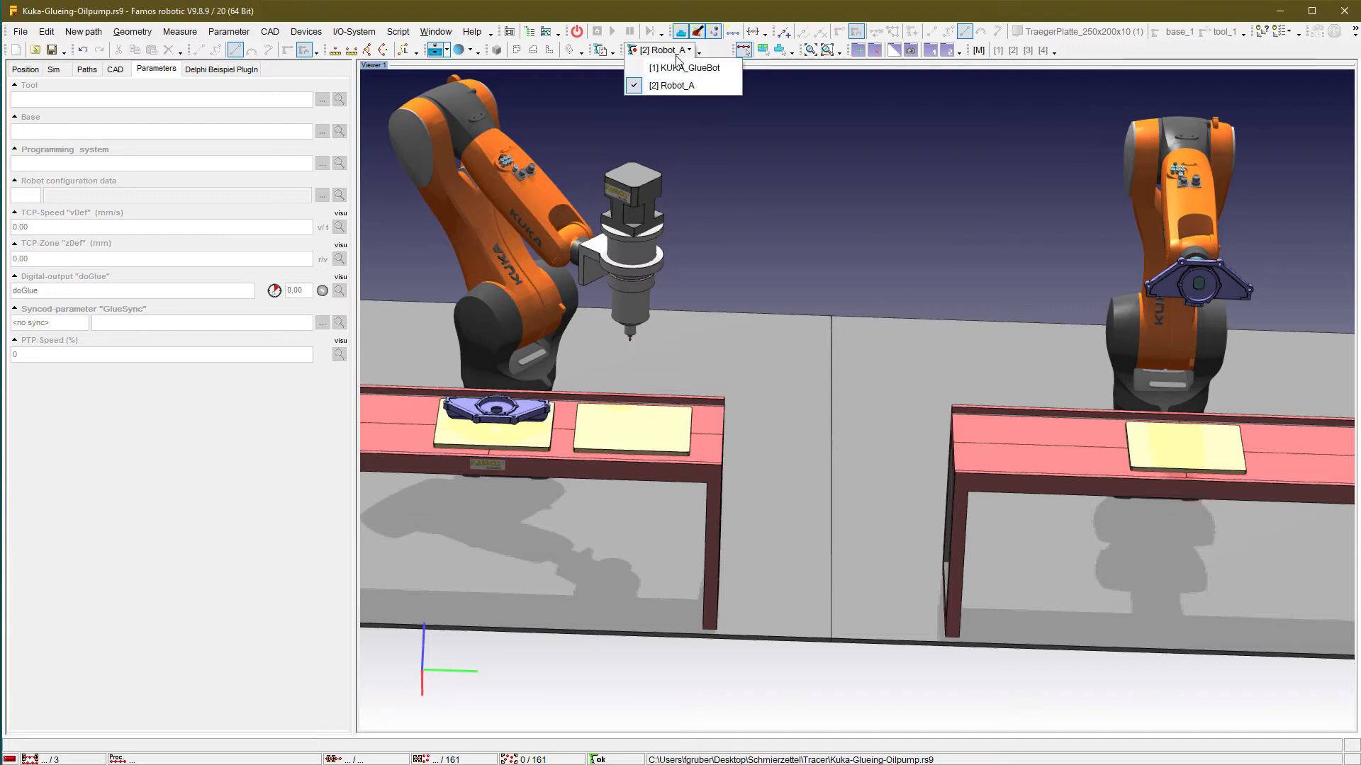
pyautogui.click(671, 87)
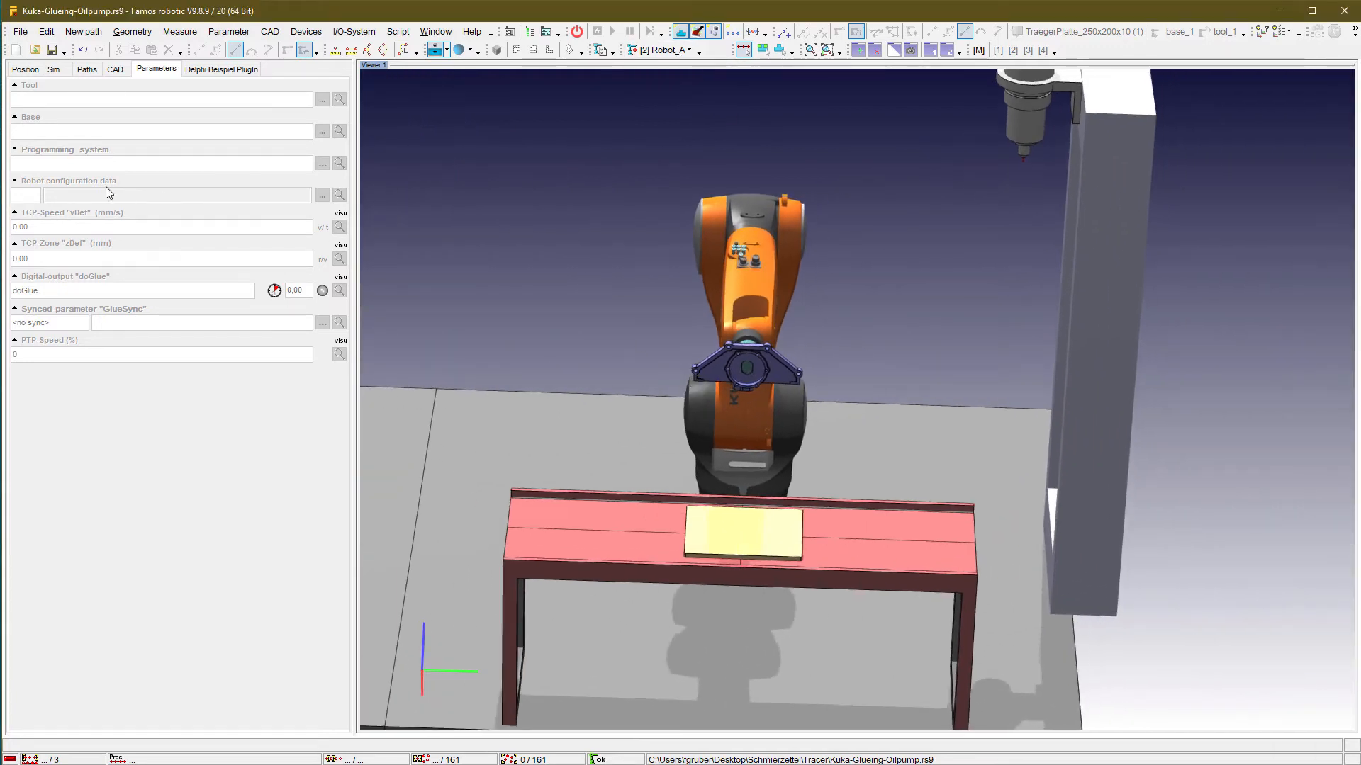
pyautogui.click(56, 71)
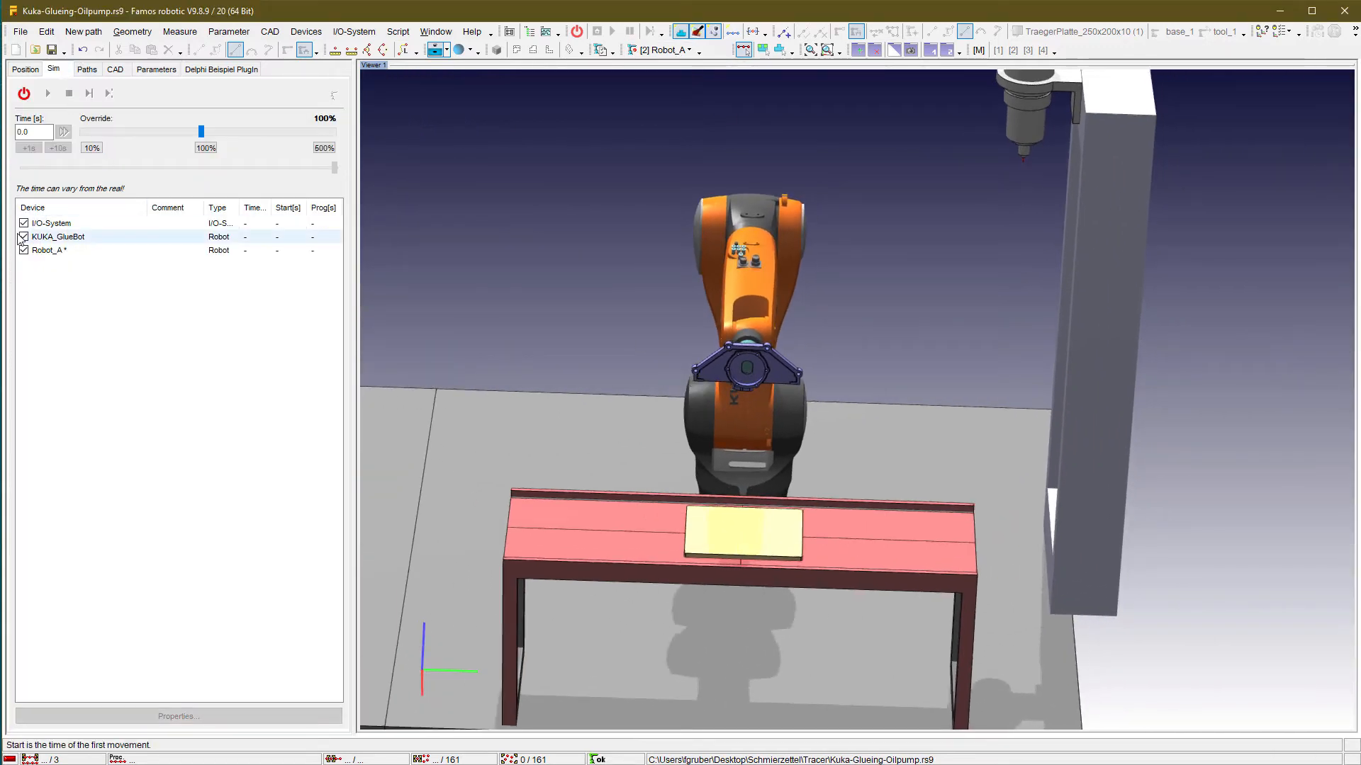
# - Run the Robot_A simulation with the programmed paths shown, and reset it to the start
pyautogui.click(576, 31)
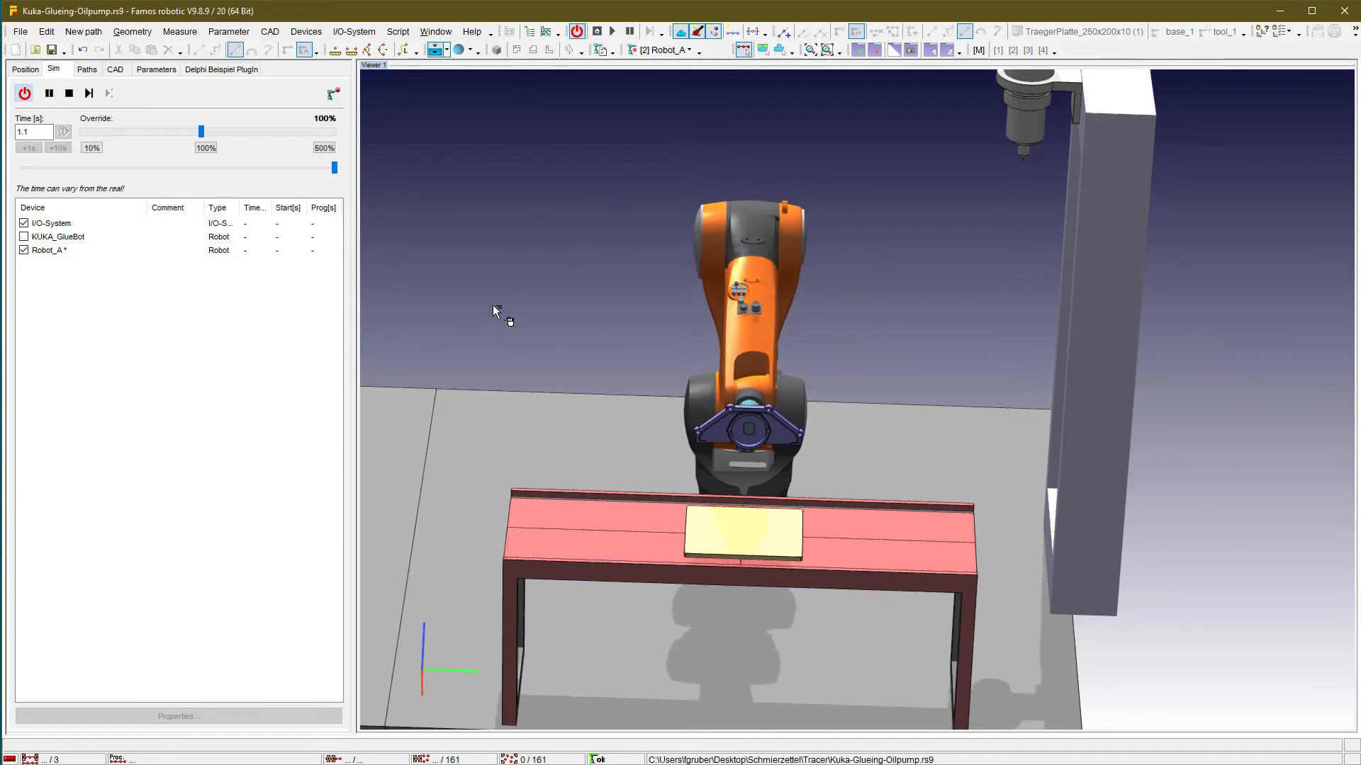
pyautogui.click(733, 31)
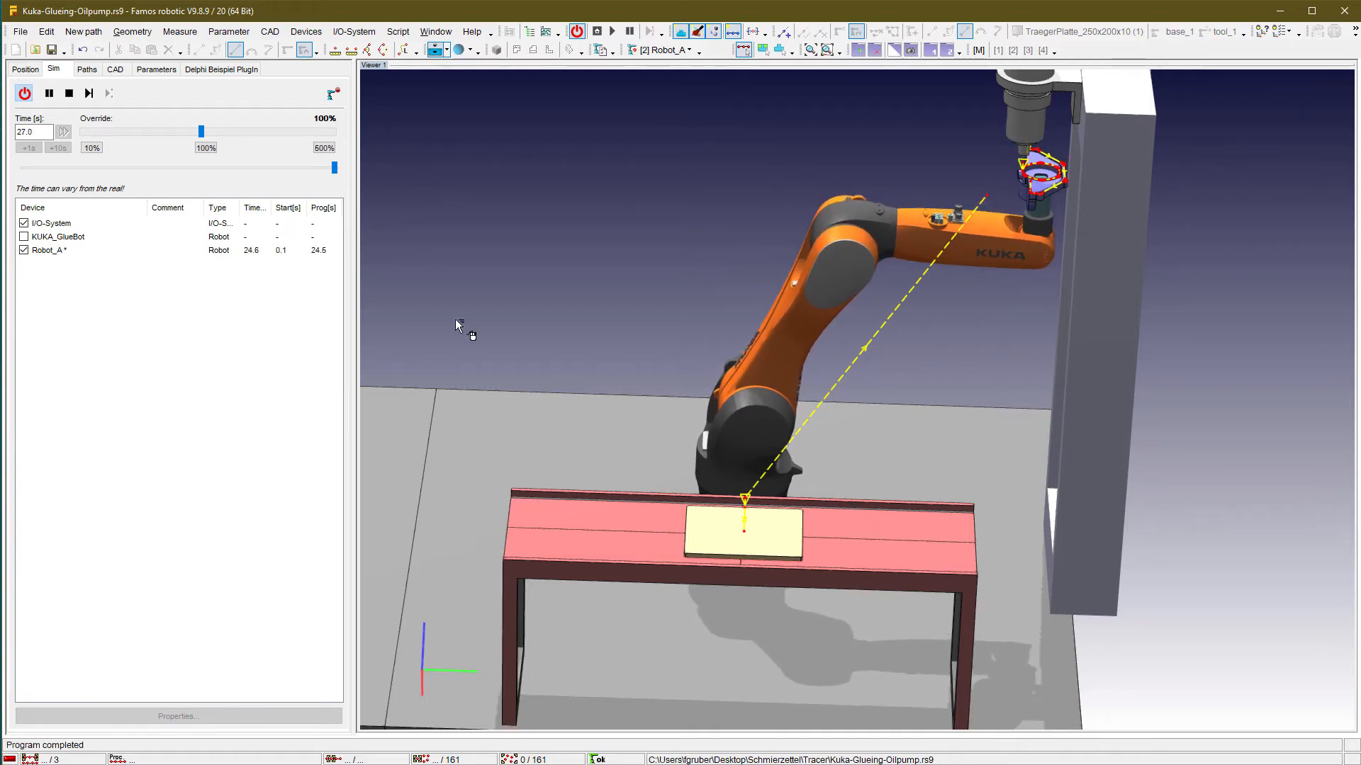
pyautogui.click(597, 31)
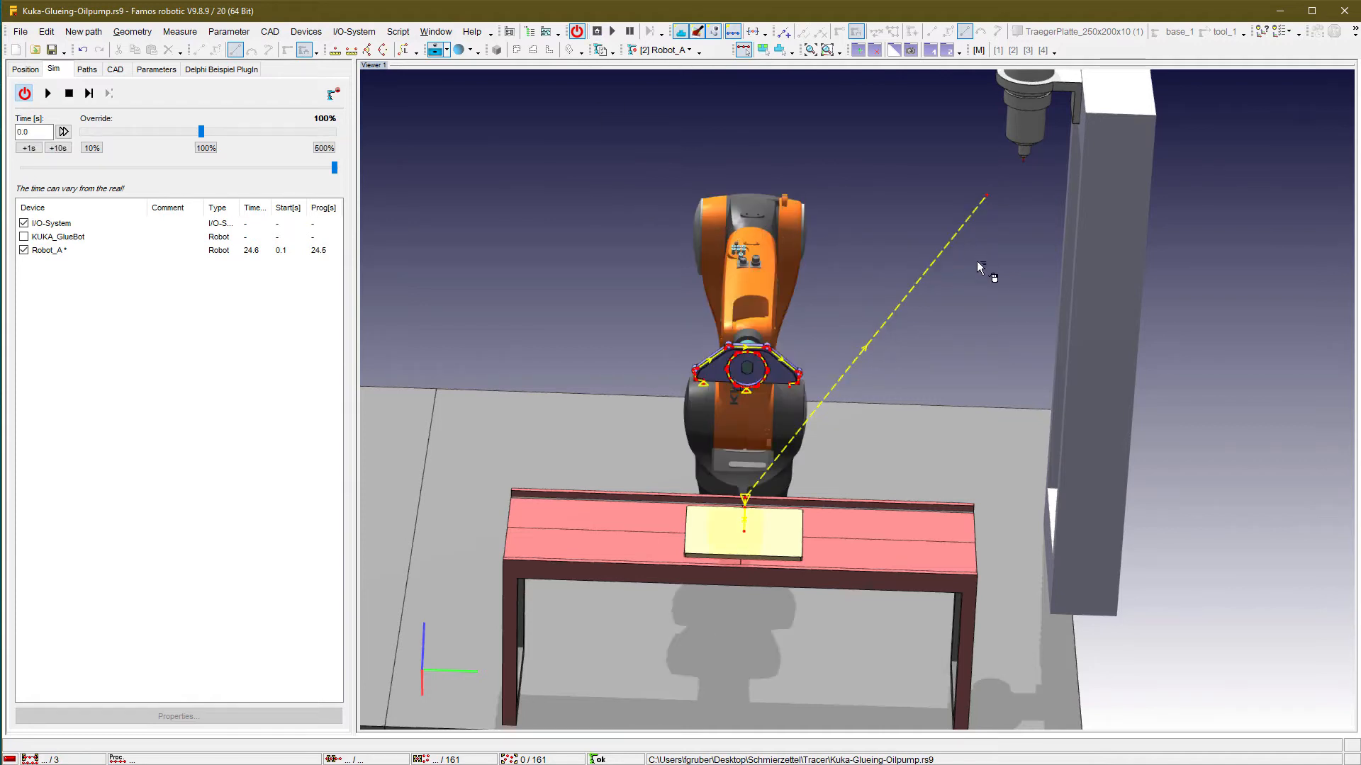
# - Show the coordinate frame labels and rename the base_1 reference frame at the external glue nozzle to extTool
pyautogui.moveTo(977, 262); pyautogui.dragTo(984, 267, button='middle')
pyautogui.press('space')
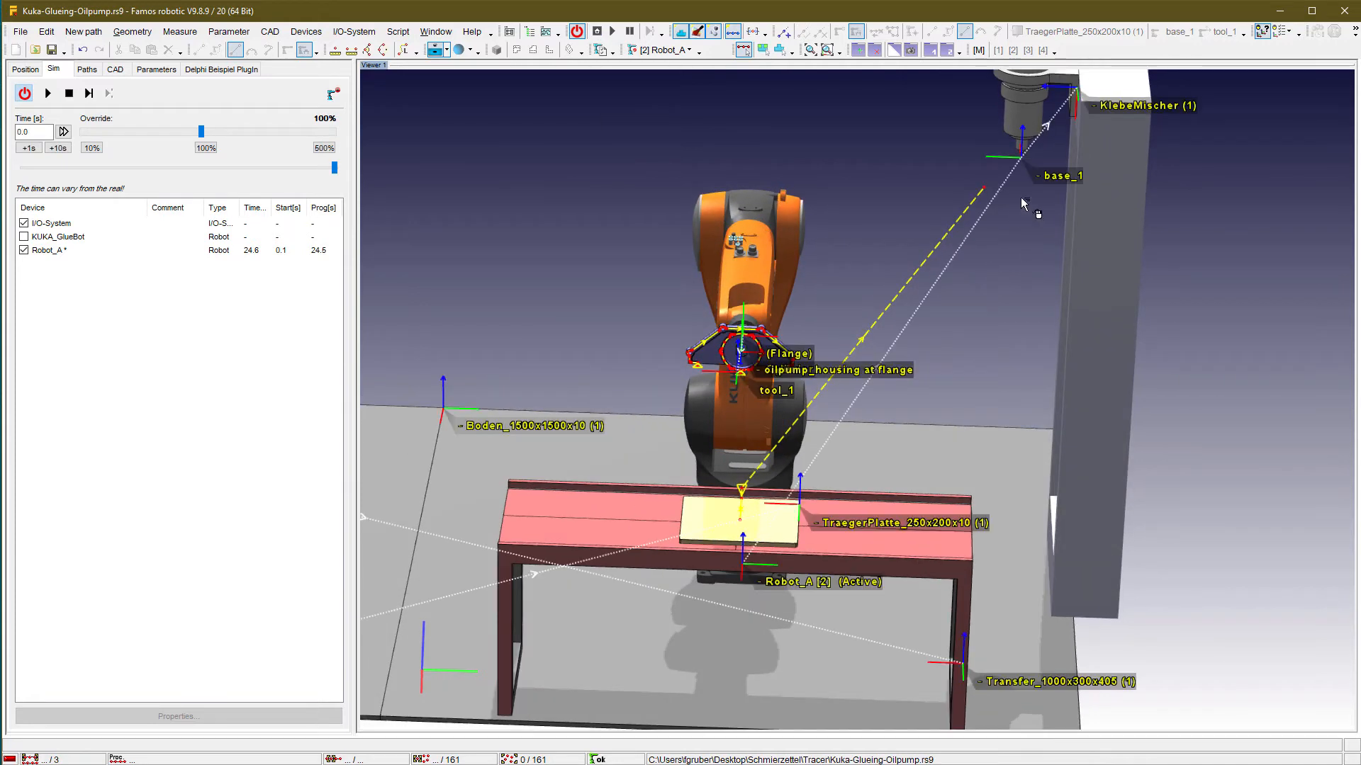
pyautogui.middleClick(1028, 157)
pyautogui.scroll(6, 1018, 206)
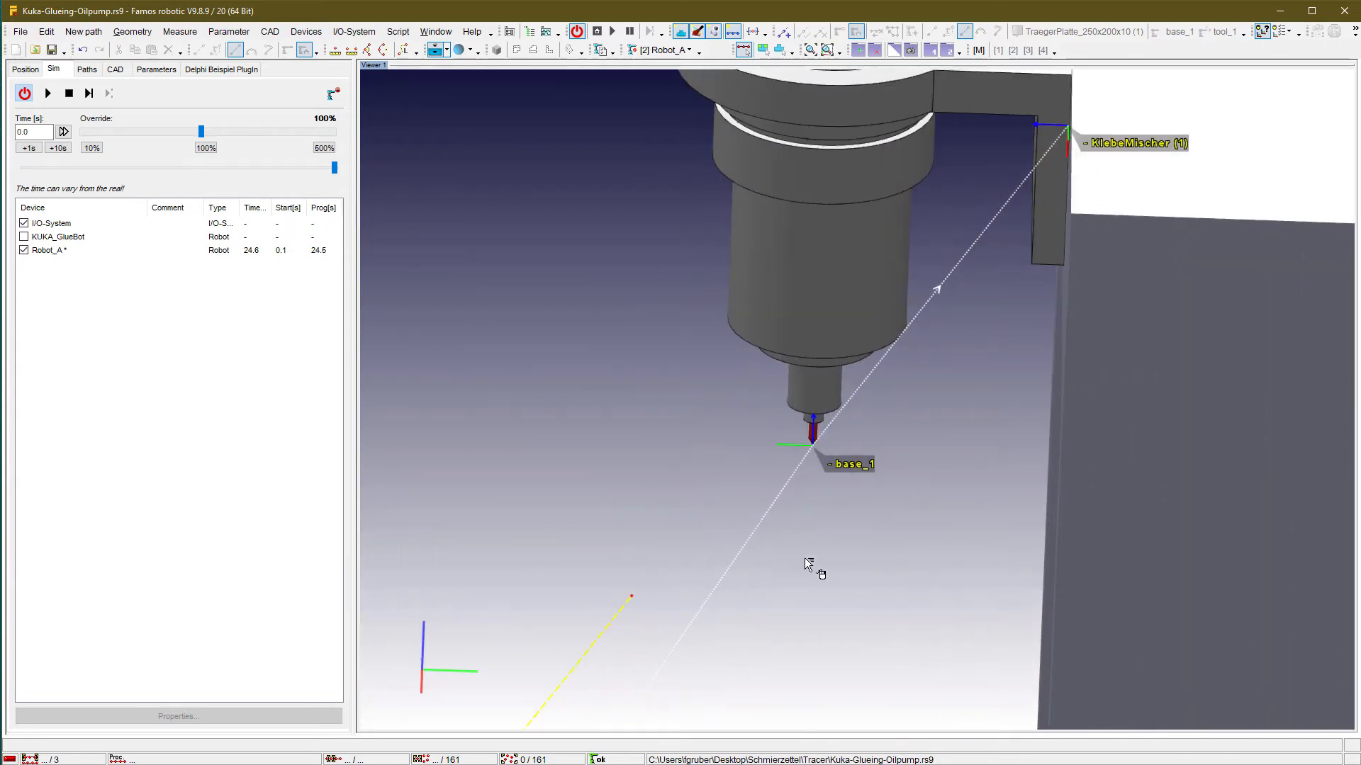
pyautogui.doubleClick(844, 465)
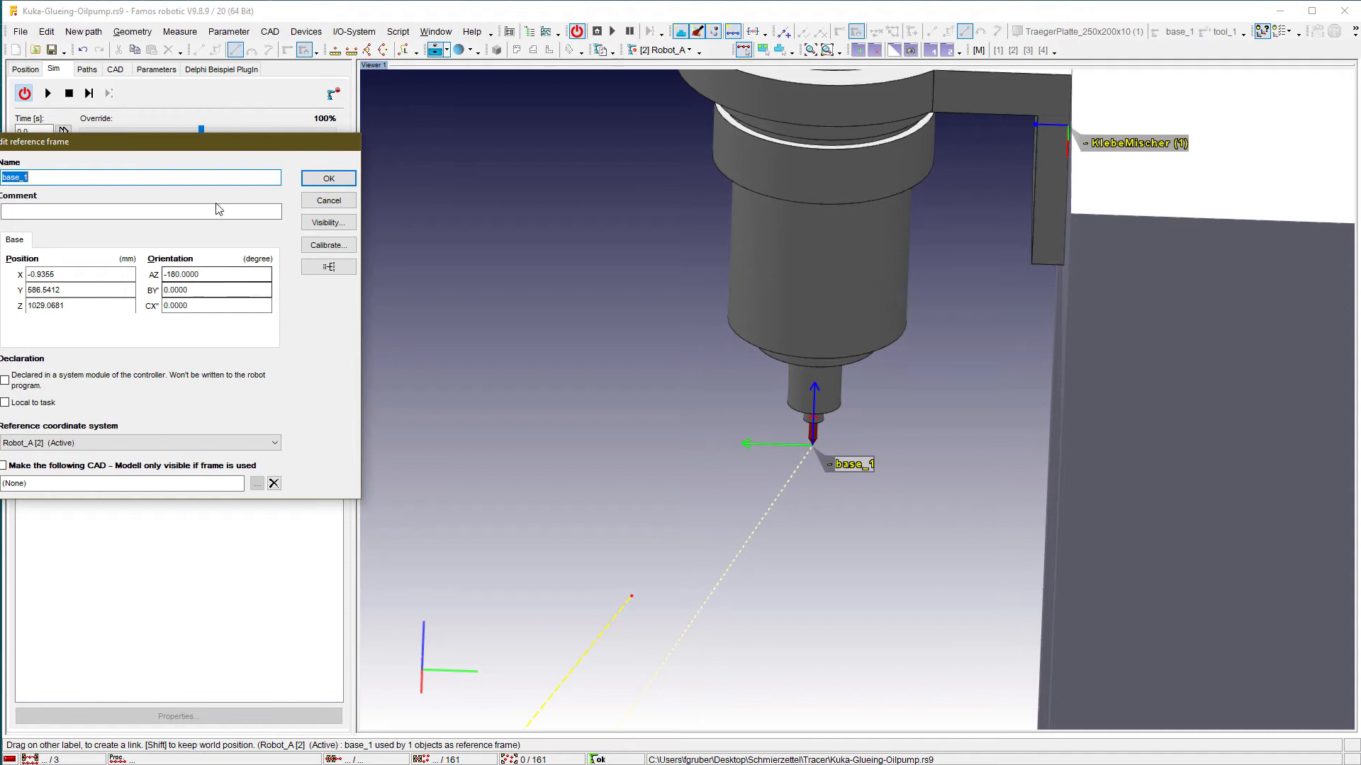
pyautogui.moveTo(248, 149); pyautogui.dragTo(528, 191)
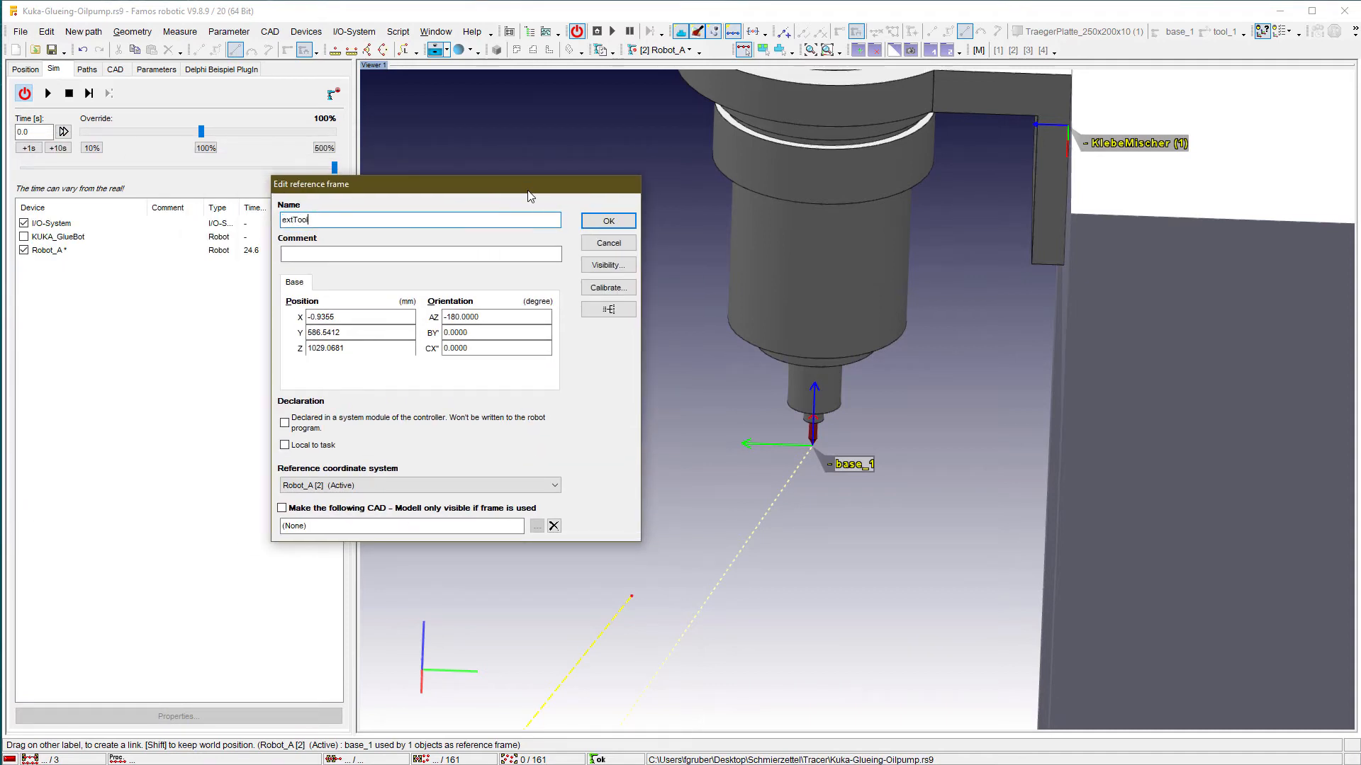
pyautogui.press('Return')
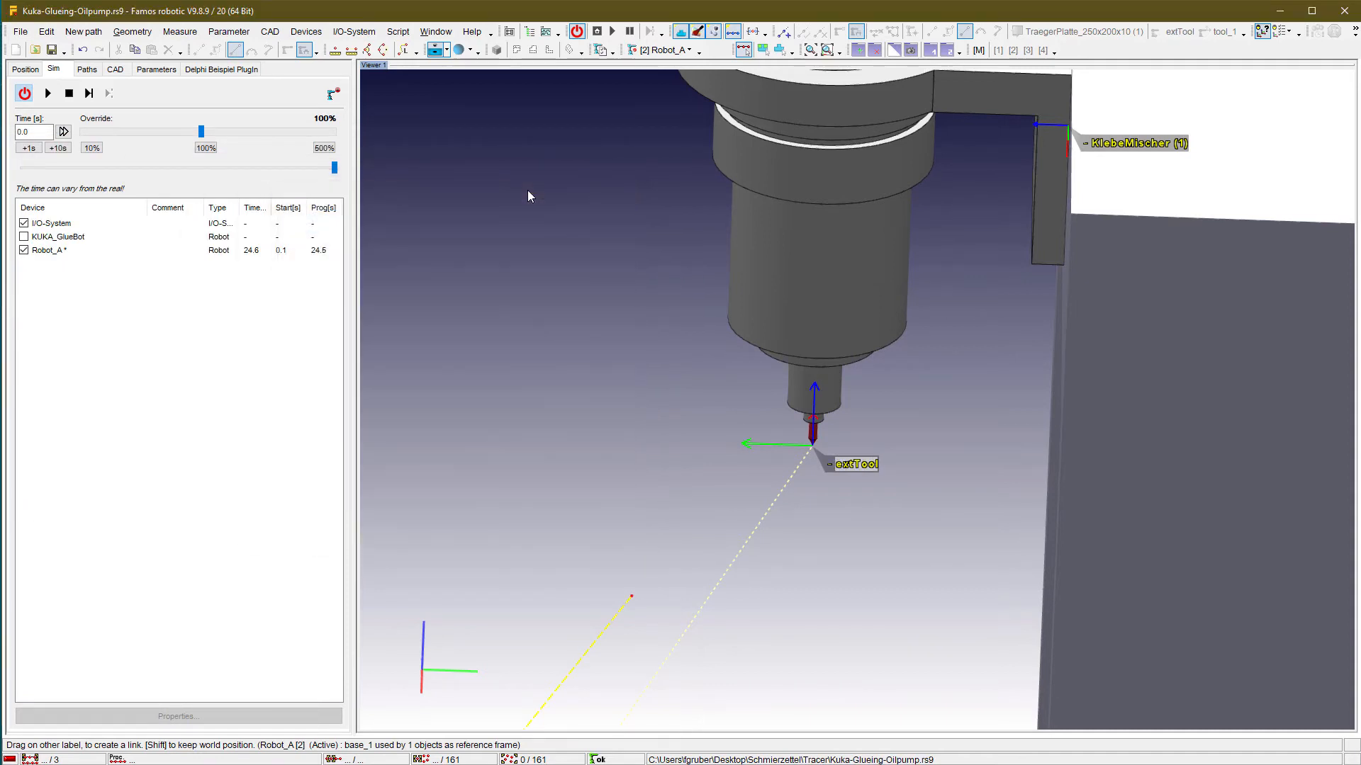
# - Add a Tracer process object to the extTool frame at the nozzle tip
pyautogui.rightClick(857, 455)
pyautogui.rightClick(851, 462)
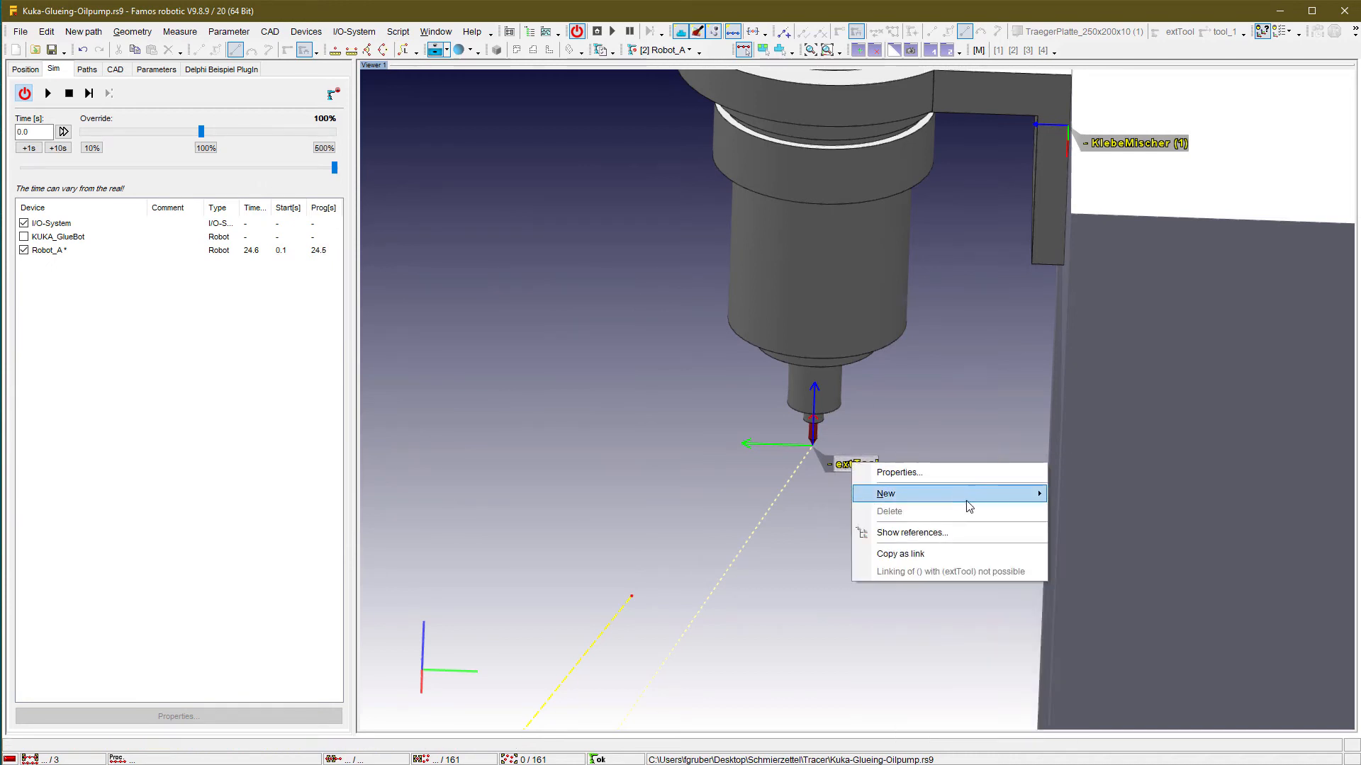
pyautogui.moveTo(968, 494)
pyautogui.moveTo(1137, 629)
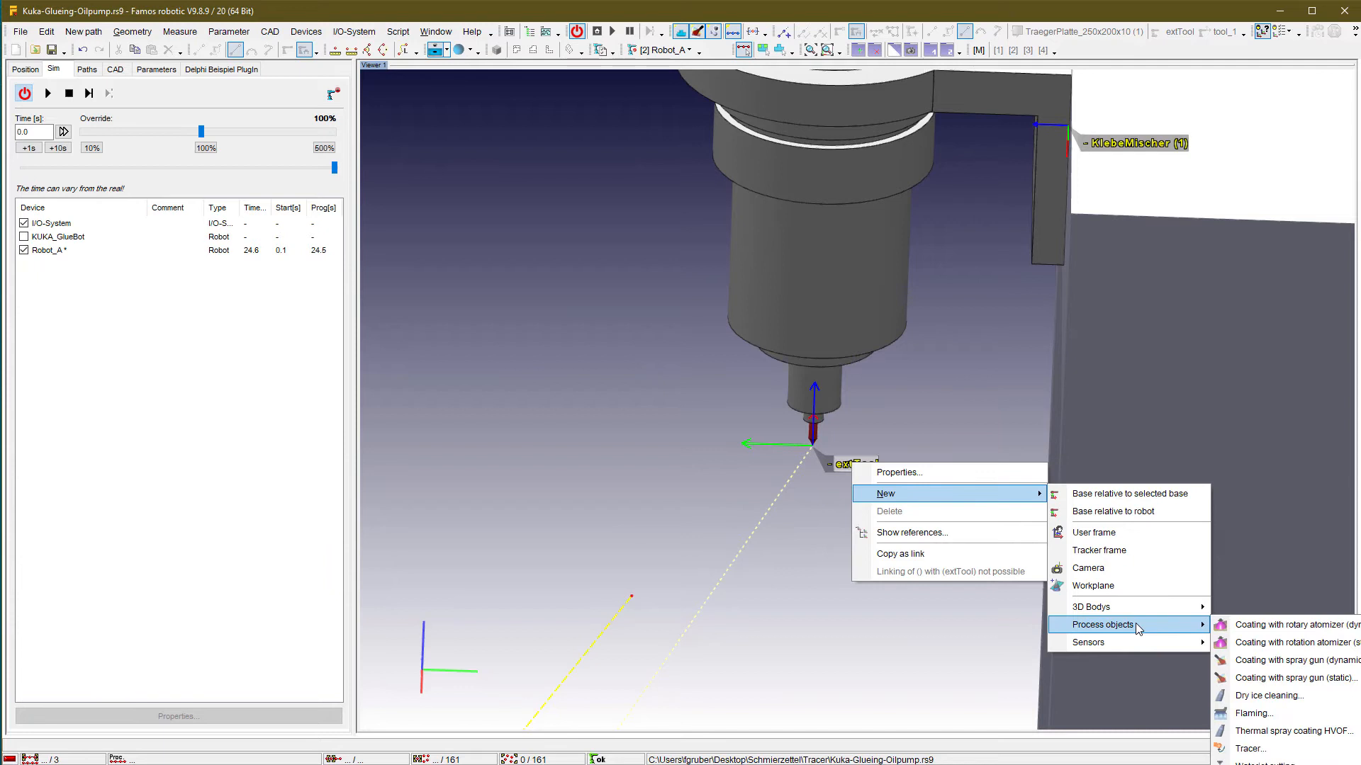
pyautogui.click(1248, 749)
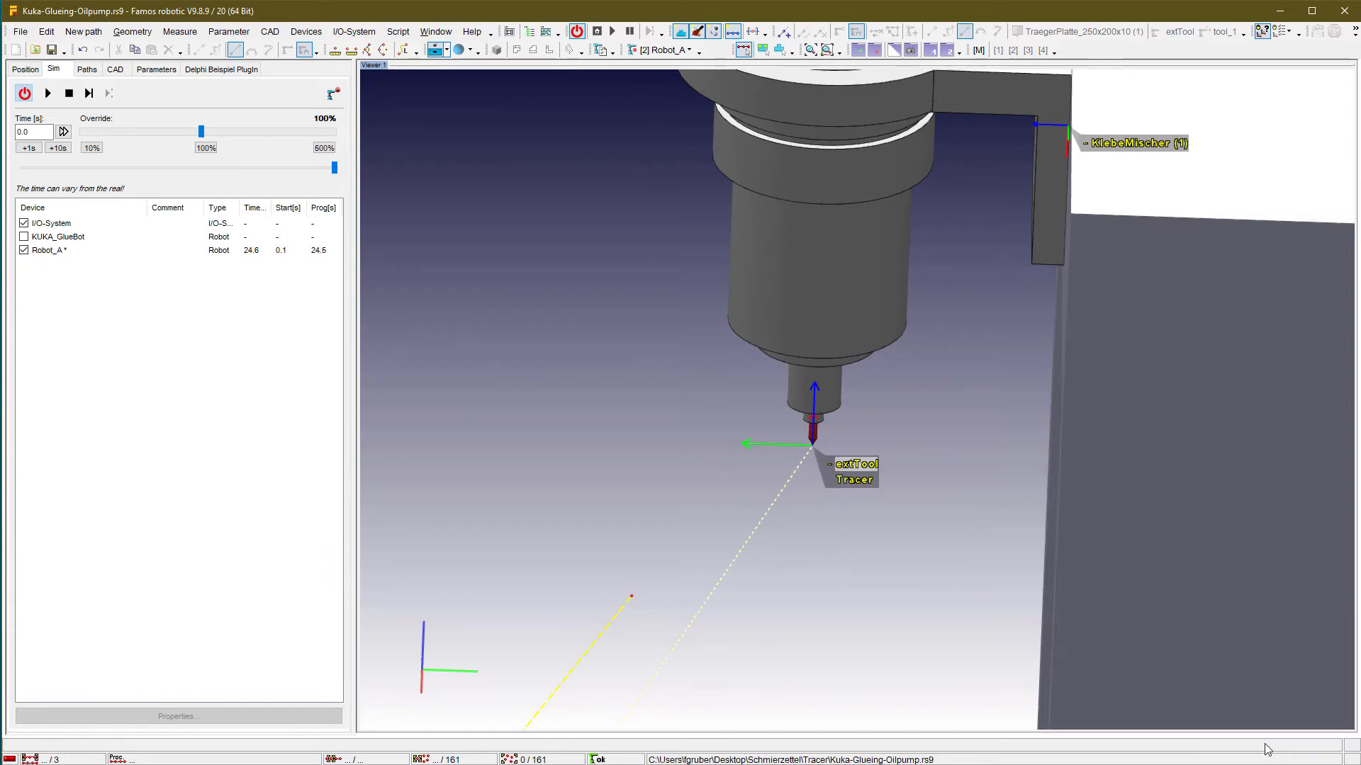
# - Name the new tracer trExtGun, review its path and advanced settings, and accept them
pyautogui.doubleClick(861, 483)
pyautogui.click(129, 317)
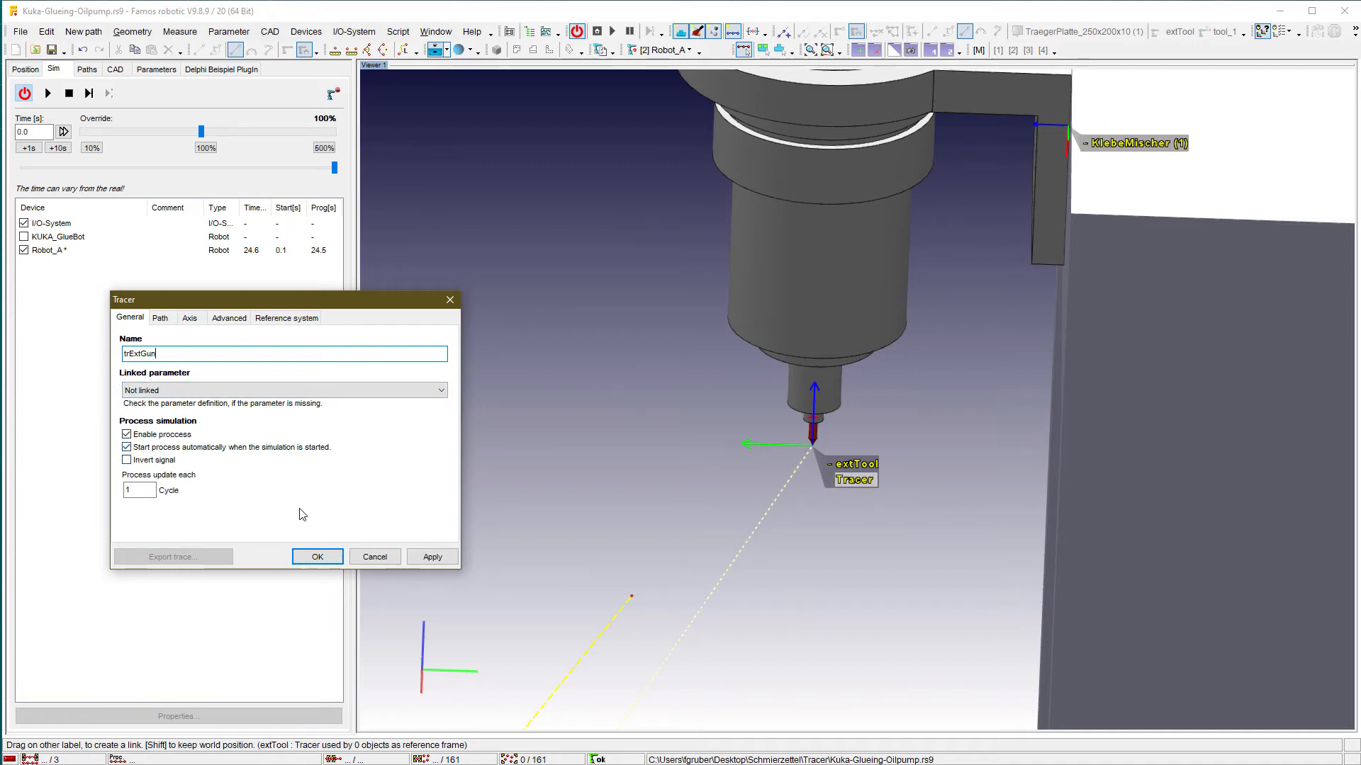
pyautogui.click(163, 319)
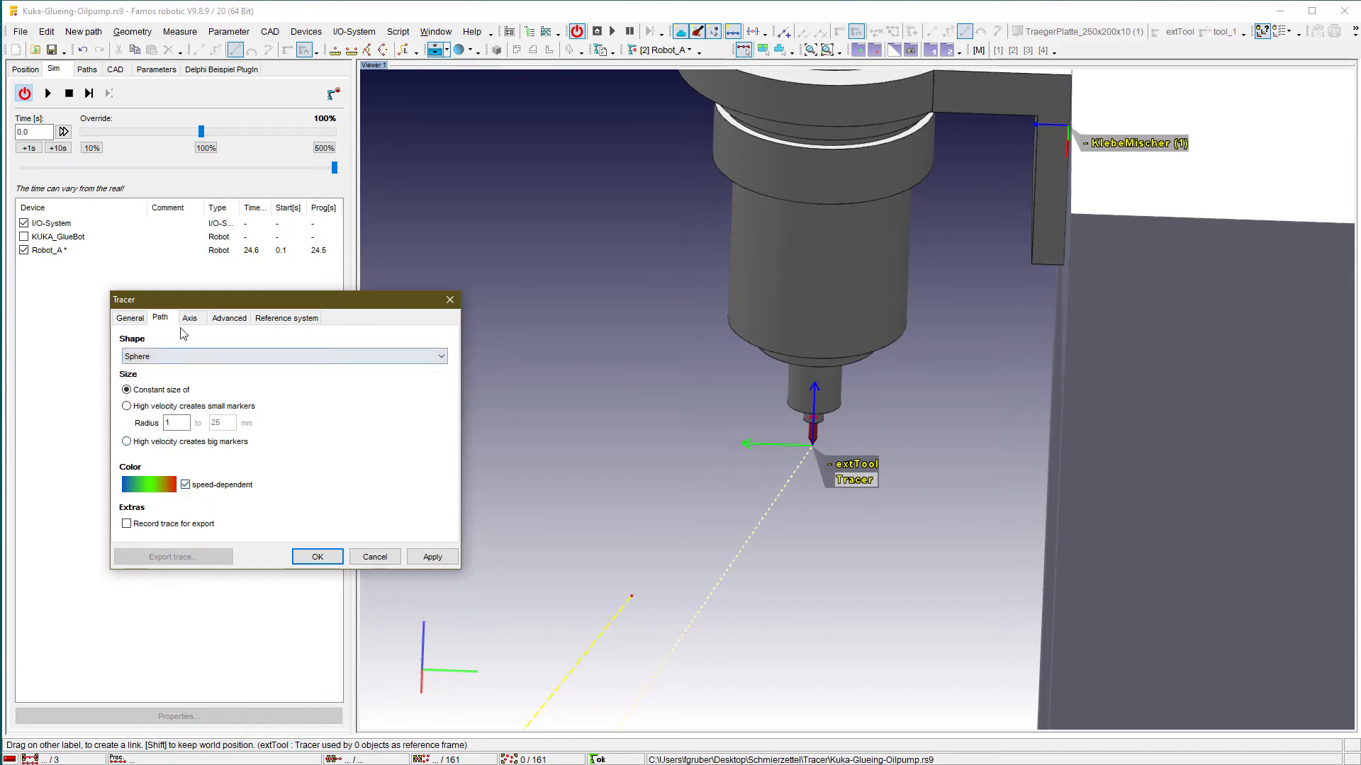
pyautogui.click(229, 318)
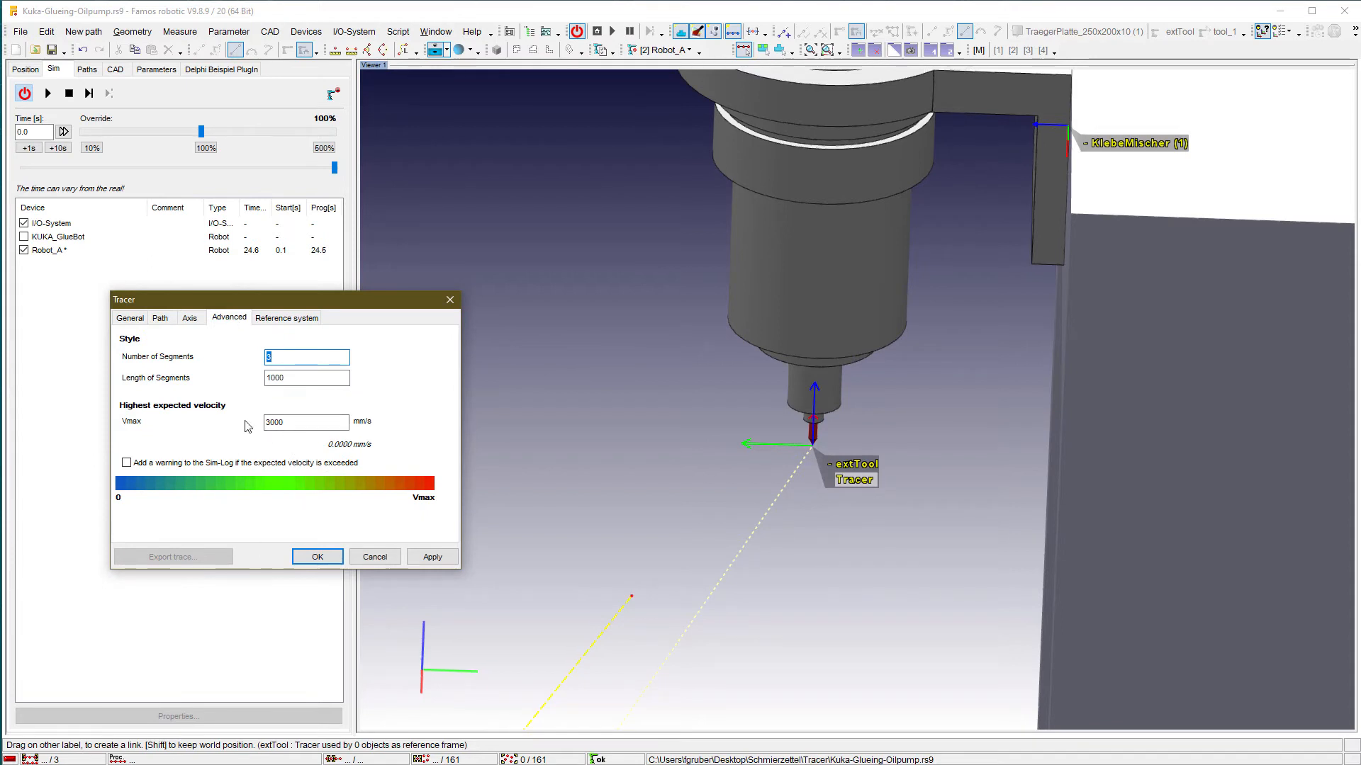
pyautogui.click(316, 557)
# - Run the Robot_A simulation to check the trExtGun trace at the external nozzle, and reset it to the start
pyautogui.moveTo(646, 538); pyautogui.dragTo(605, 441)
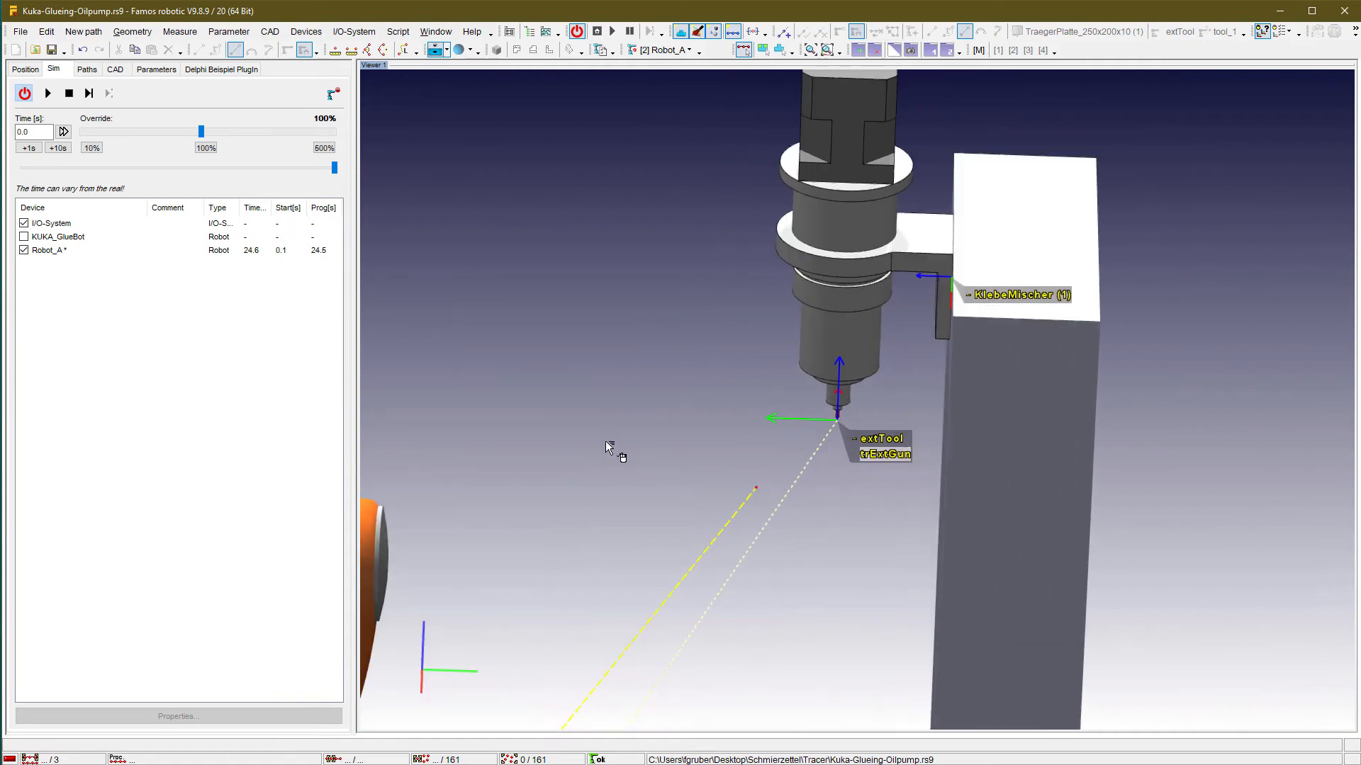
pyautogui.click(603, 36)
pyautogui.moveTo(686, 341)
pyautogui.mouseDown()
pyautogui.moveTo(693, 464)
pyautogui.moveTo(669, 355)
pyautogui.mouseUp()
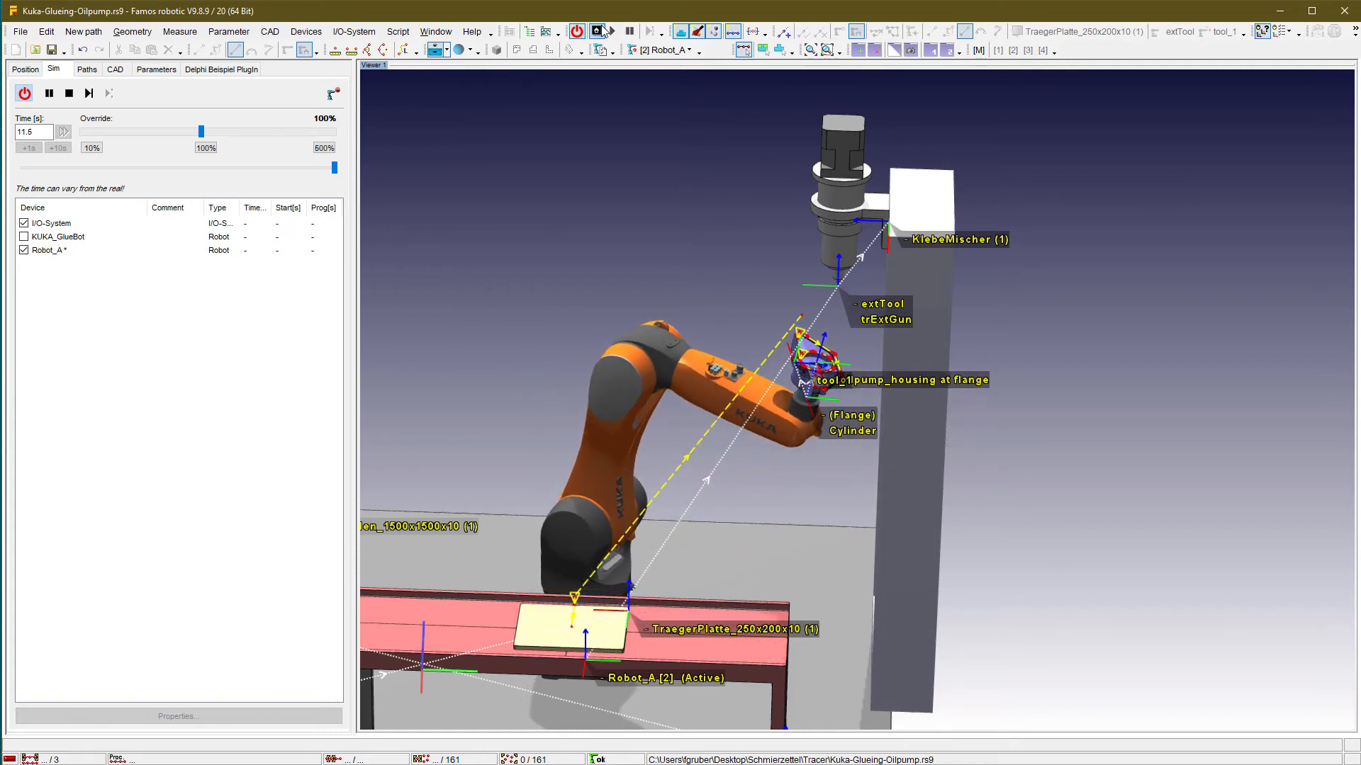
pyautogui.click(599, 31)
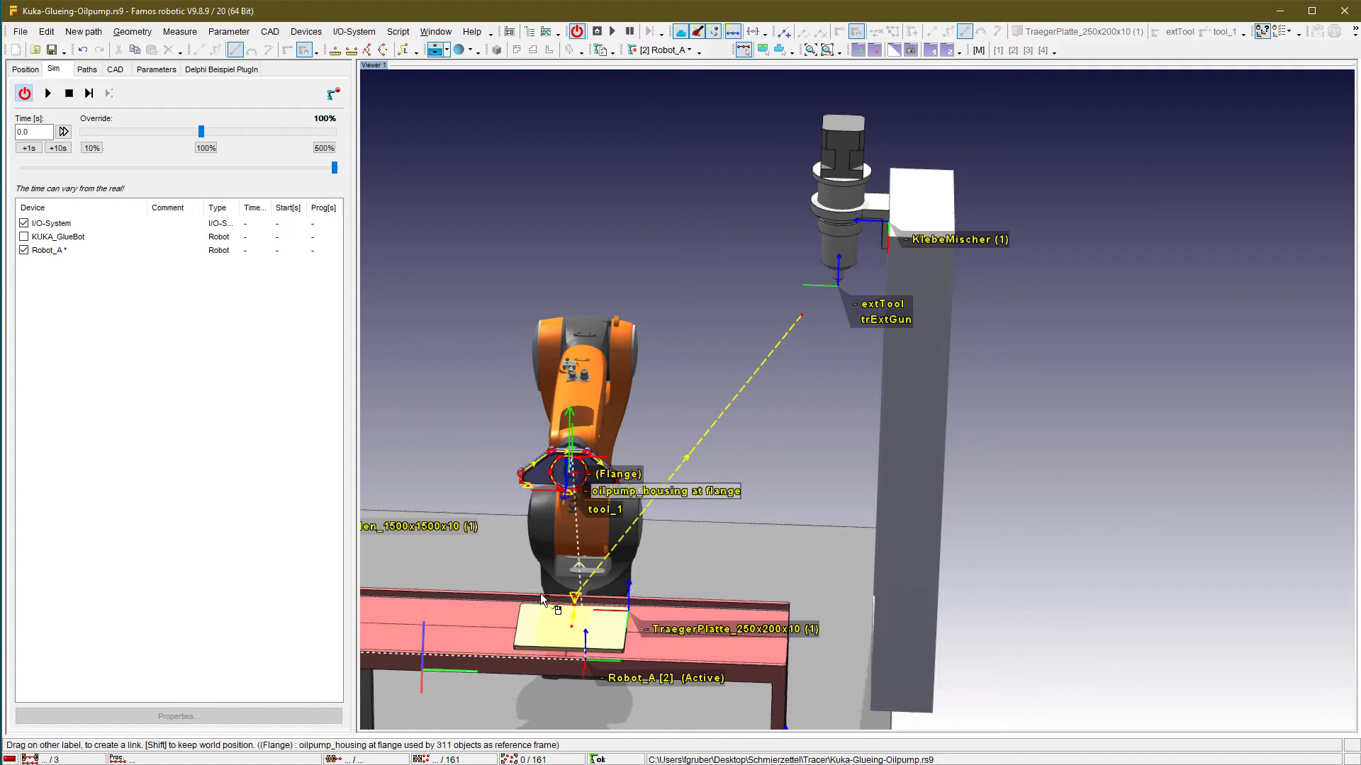
# - Set the trExtGun tracer's reference system to "oilpump_housing at flange" and accept the settings
pyautogui.moveTo(564, 453); pyautogui.dragTo(891, 393)
pyautogui.moveTo(885, 320); pyautogui.dragTo(886, 320)
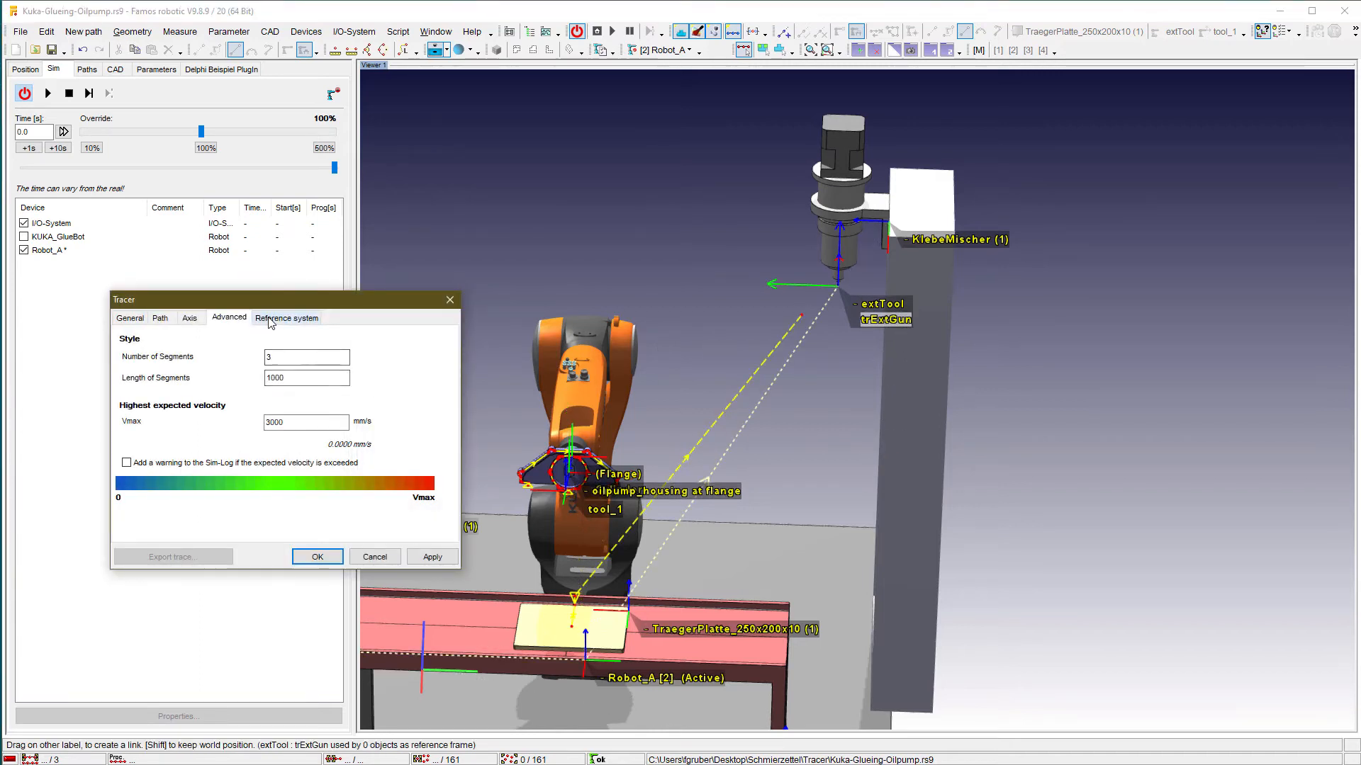
pyautogui.click(270, 319)
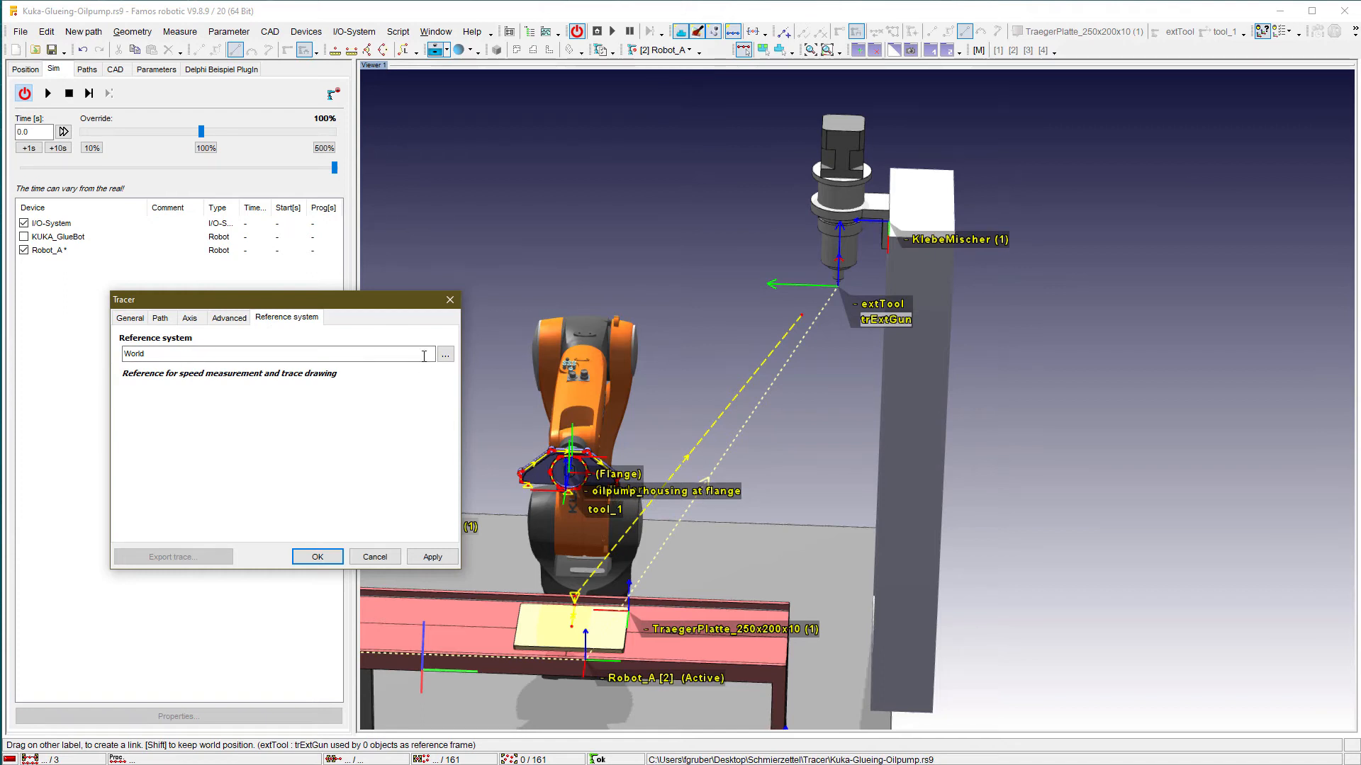
pyautogui.click(445, 354)
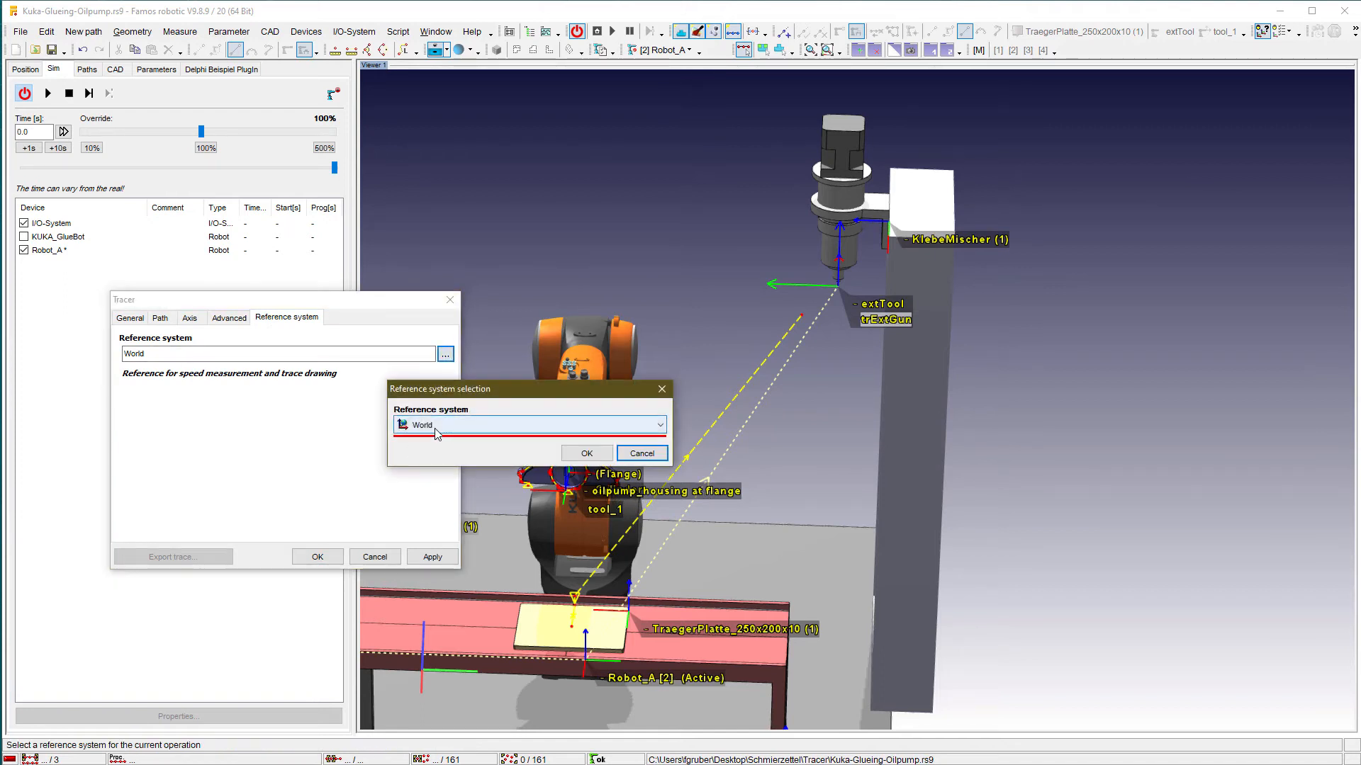
pyautogui.click(435, 428)
pyautogui.click(468, 392)
pyautogui.click(488, 424)
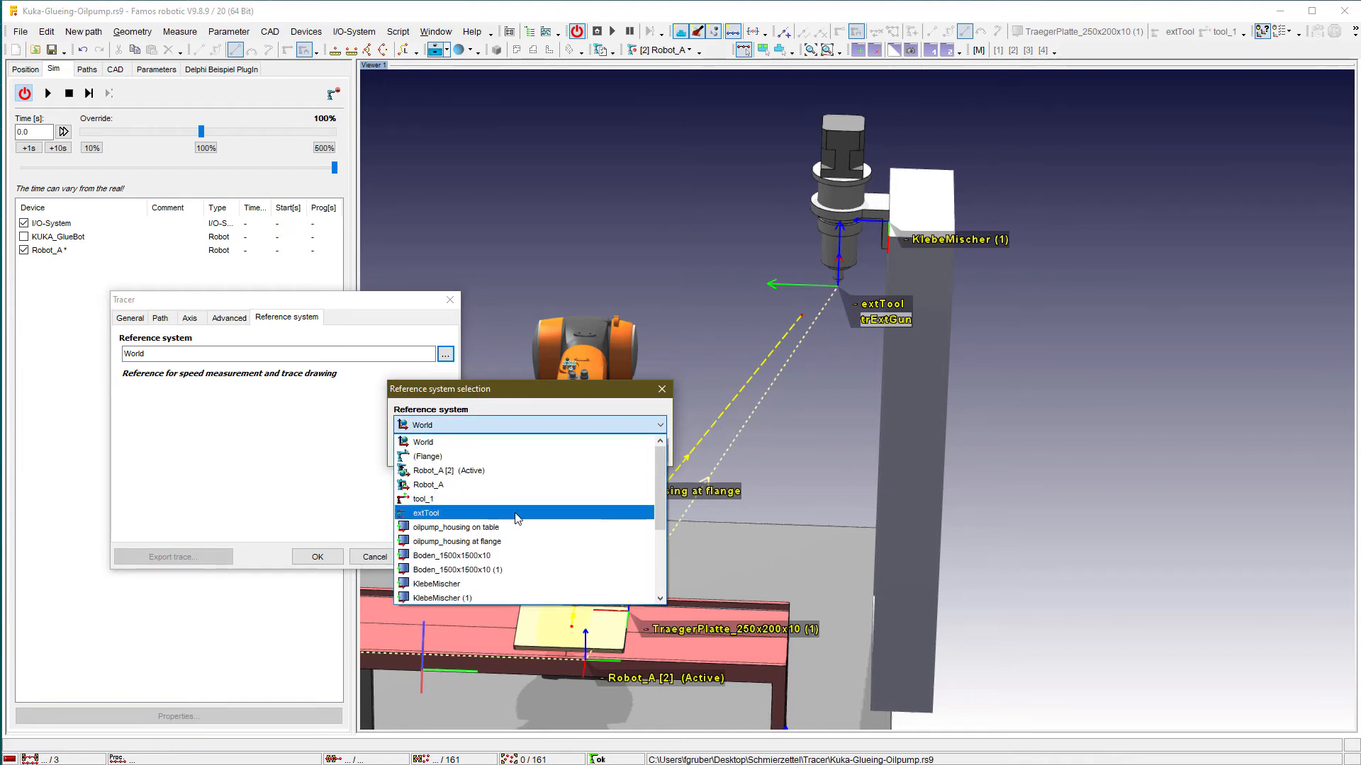
pyautogui.click(473, 544)
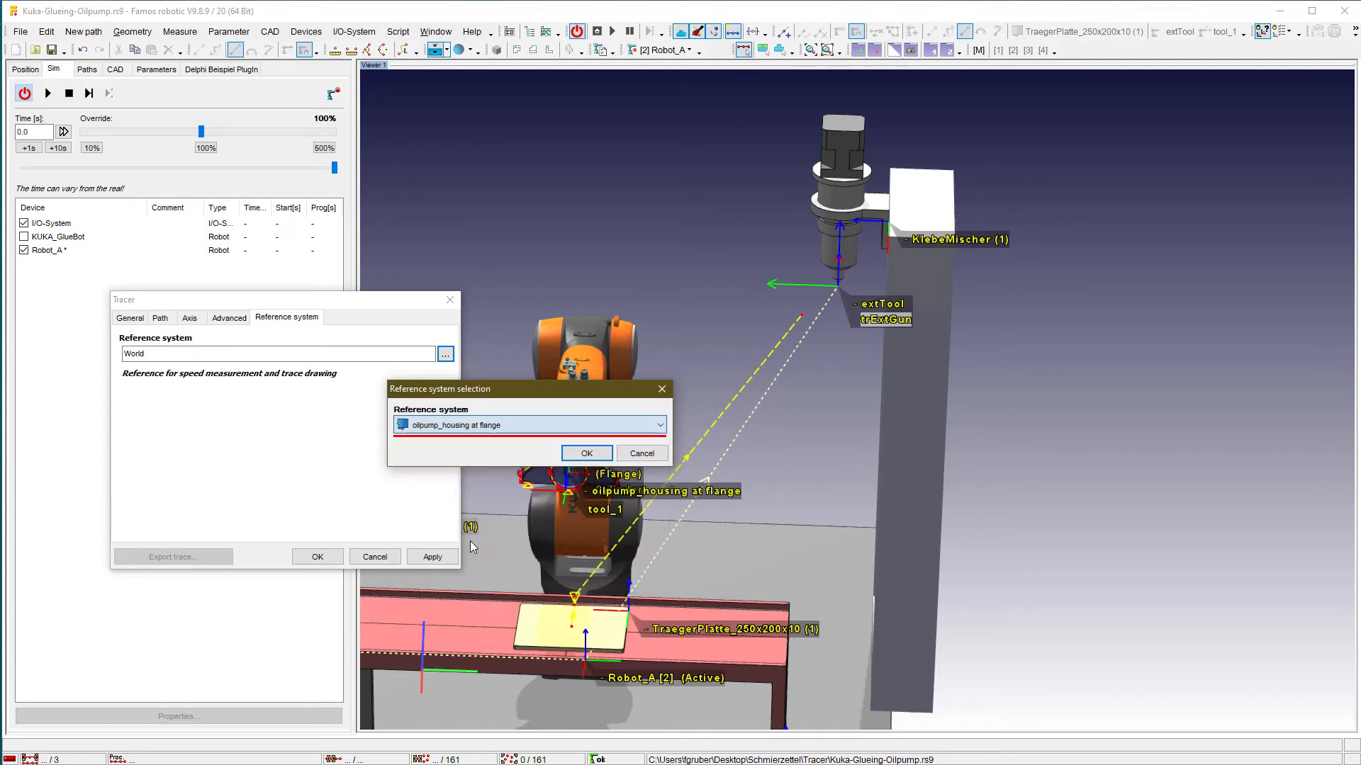
pyautogui.click(577, 452)
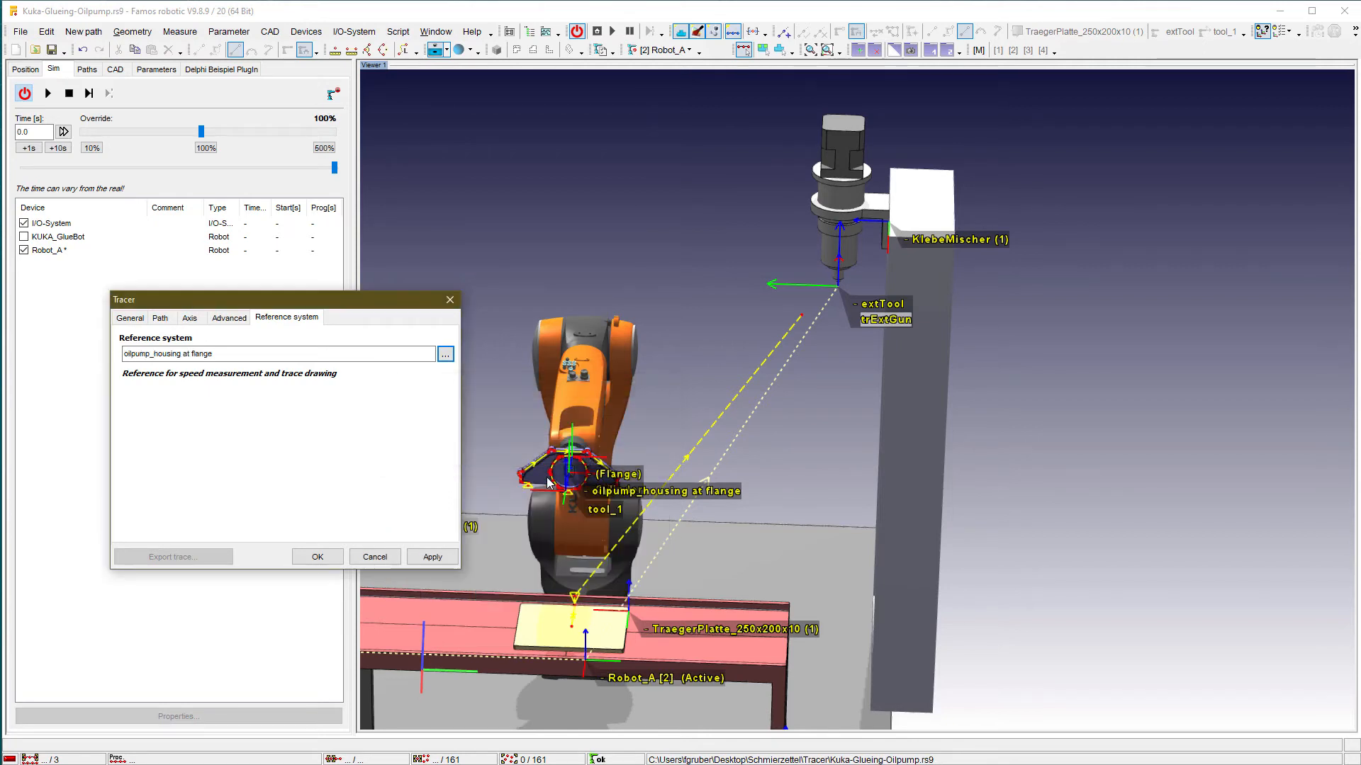
pyautogui.click(317, 557)
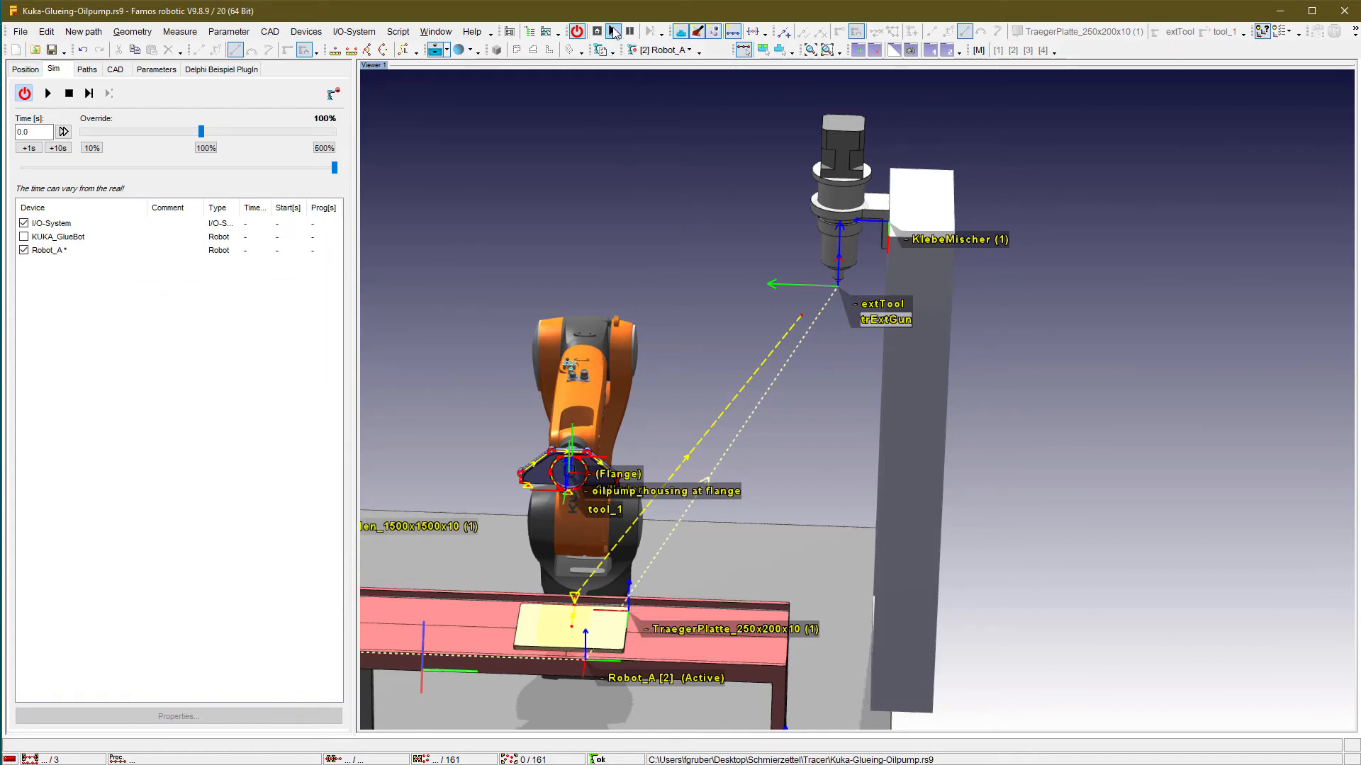
# - Run the simulation, inspect the glue trace on the flange-held oil pump closely at the nozzle, and reset it to the start
pyautogui.click(614, 32)
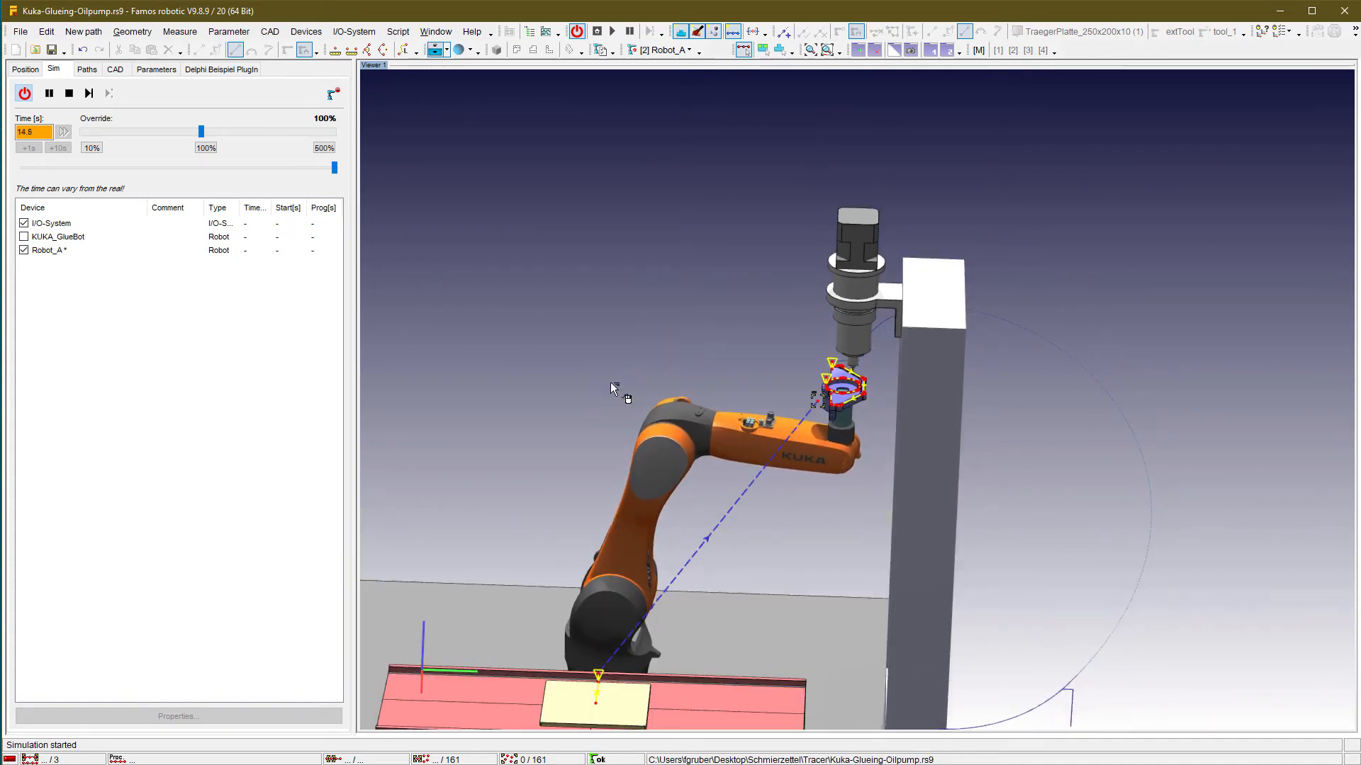
pyautogui.scroll(1, 807, 476)
pyautogui.scroll(2, 803, 494)
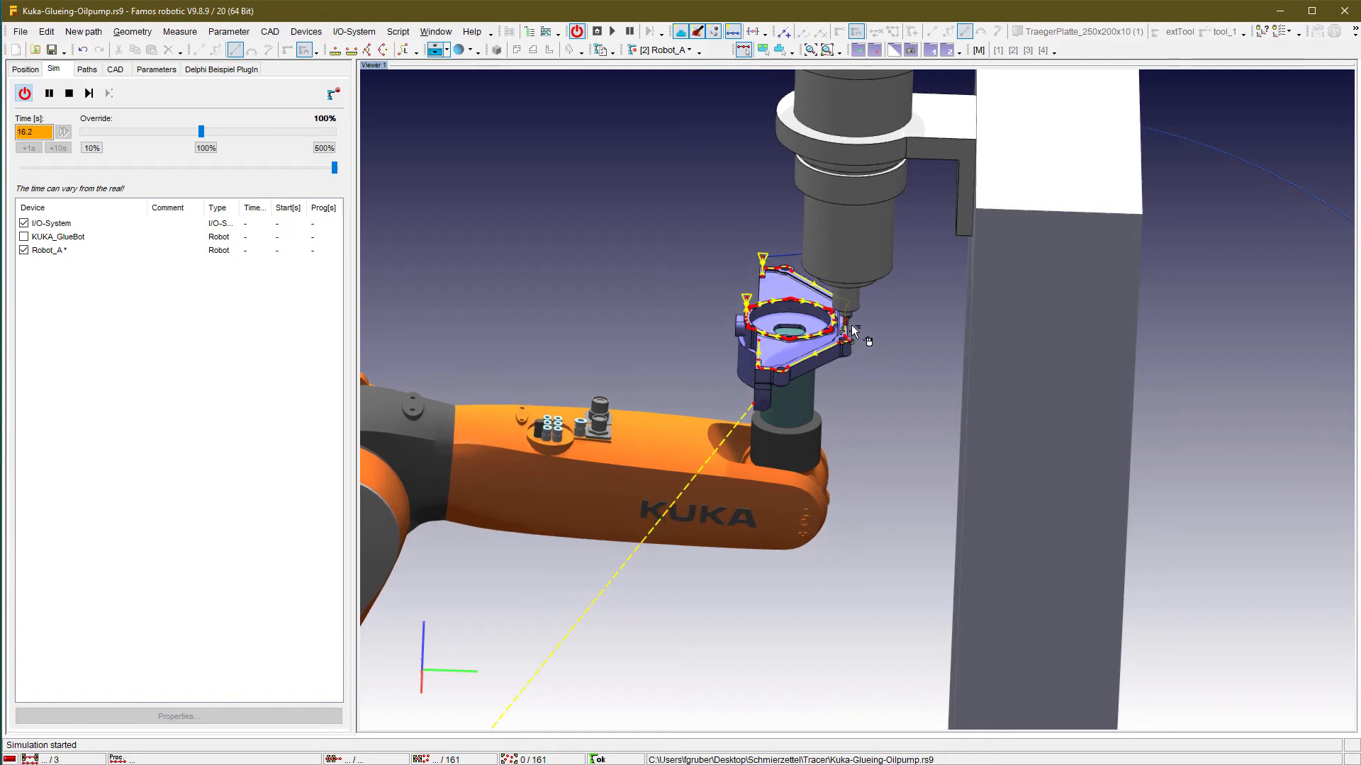
pyautogui.moveTo(841, 264); pyautogui.dragTo(851, 355, button='middle')
pyautogui.scroll(5, 847, 419)
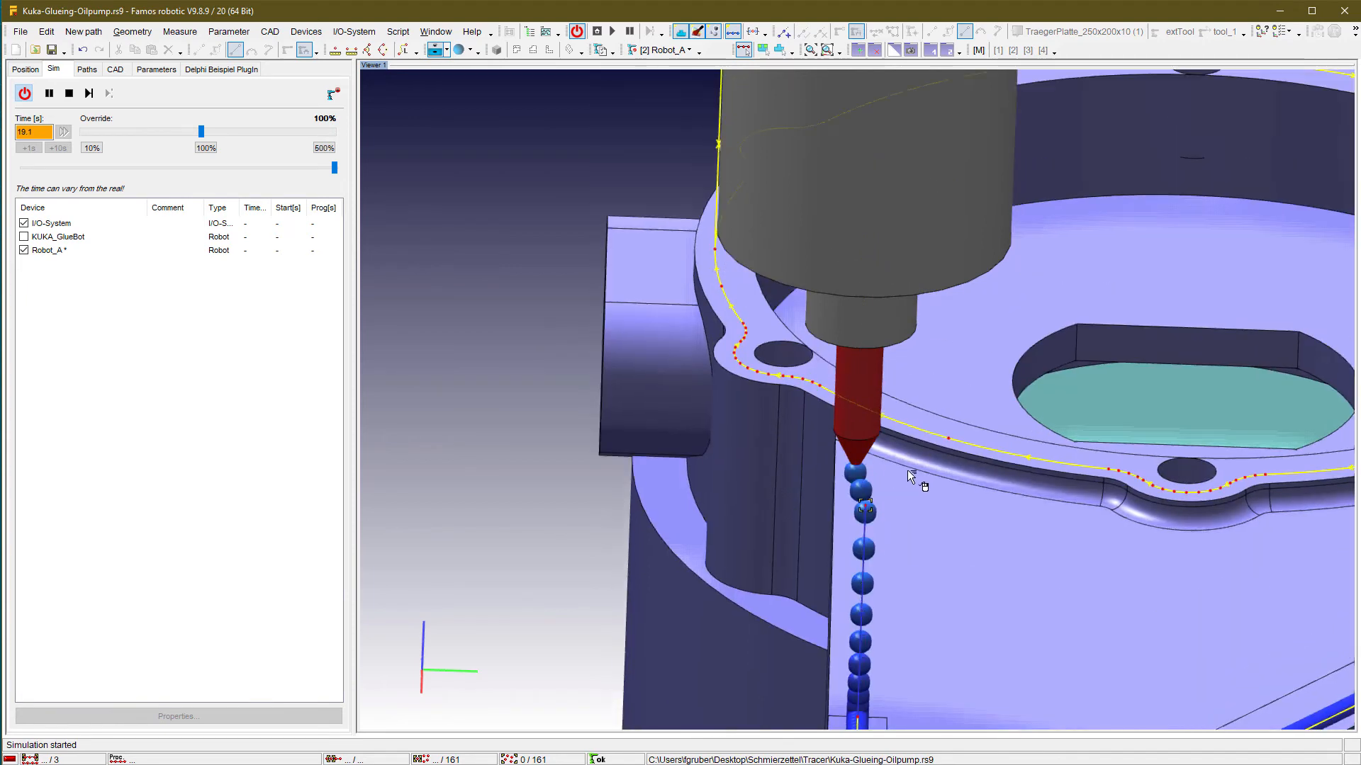
pyautogui.scroll(-6, 917, 477)
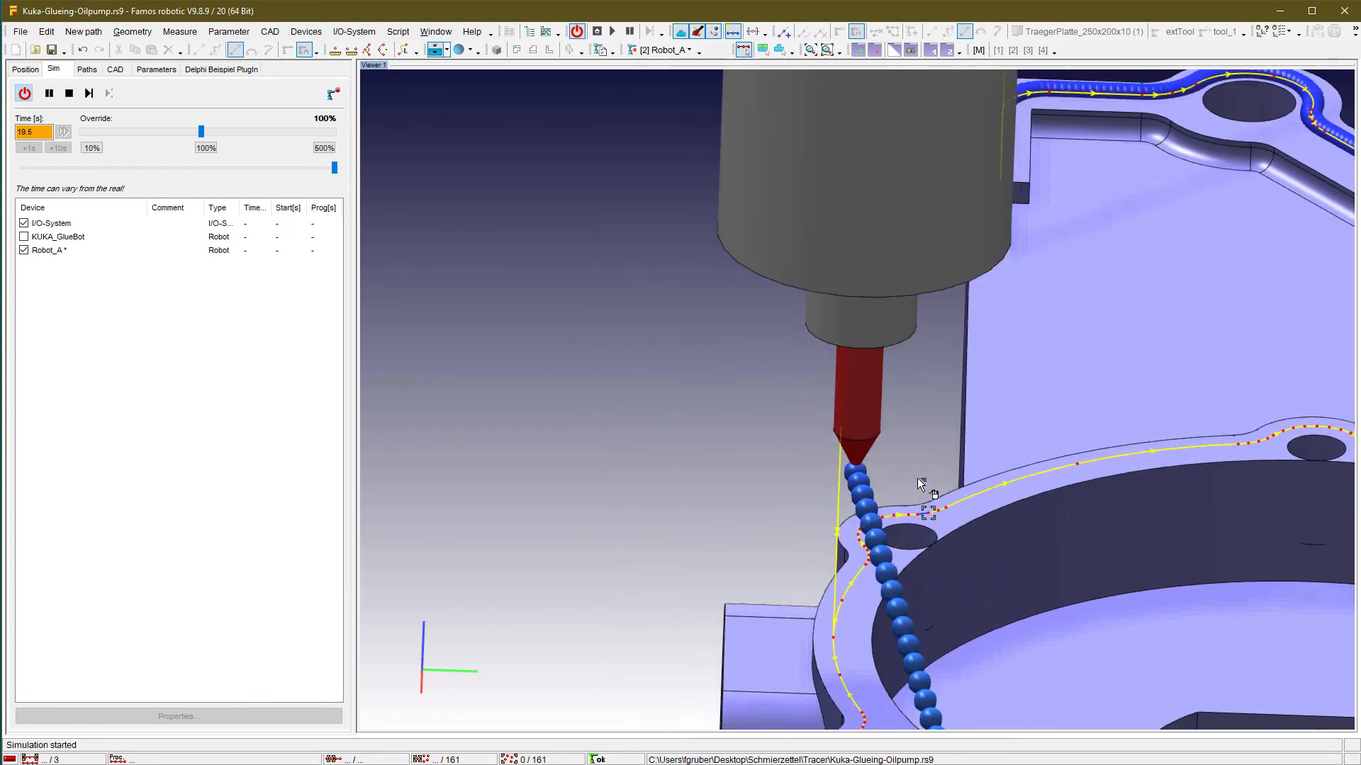
pyautogui.scroll(-1, 973, 437)
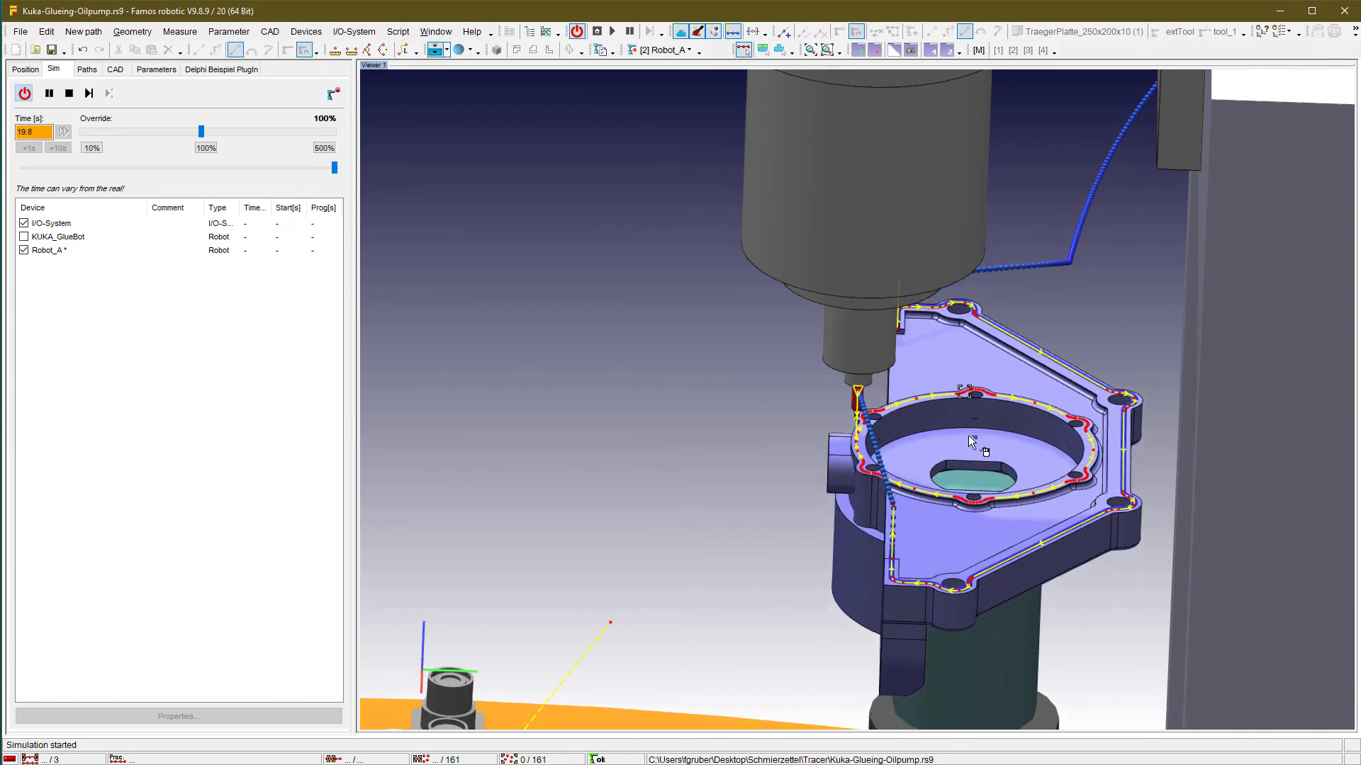
pyautogui.click(598, 31)
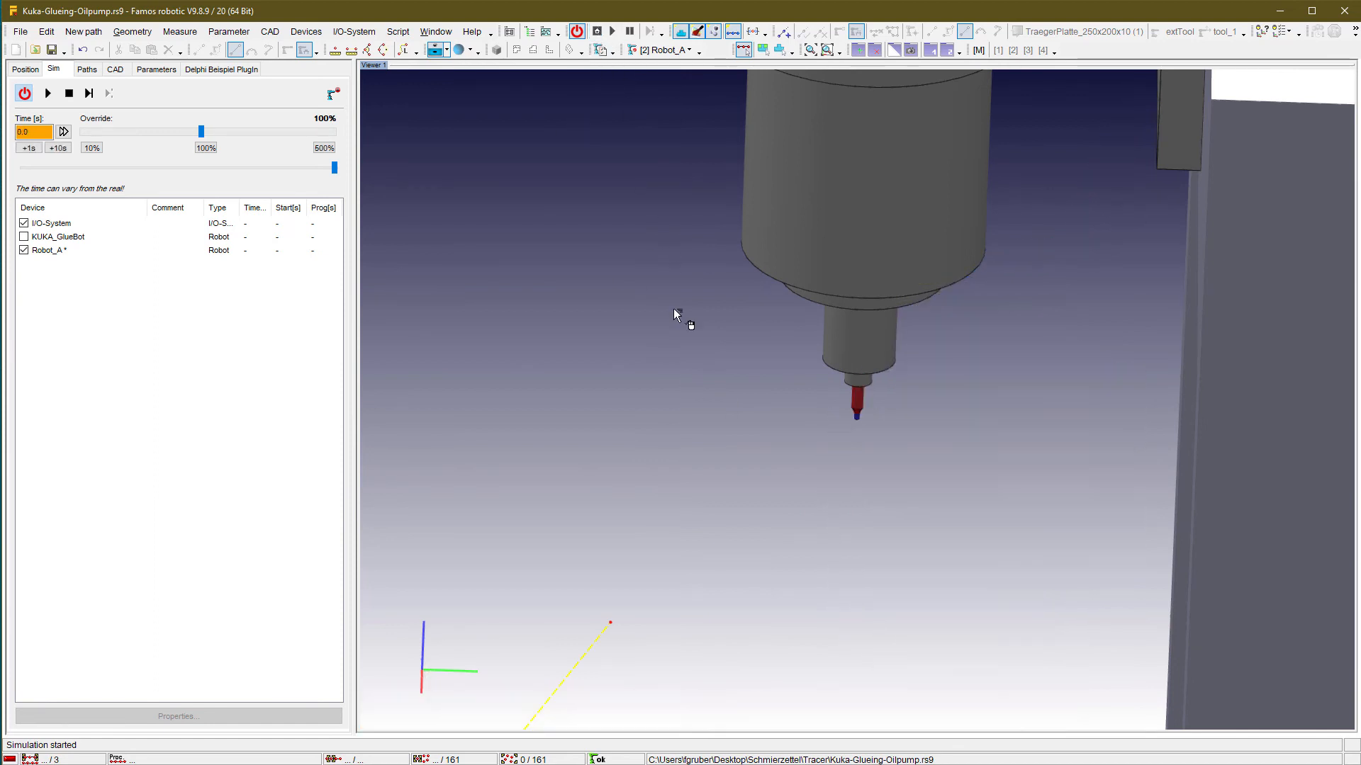
# - Link the trExtGun tracer to the doGlue (Digital-output) parameter and accept the settings
pyautogui.press('i')
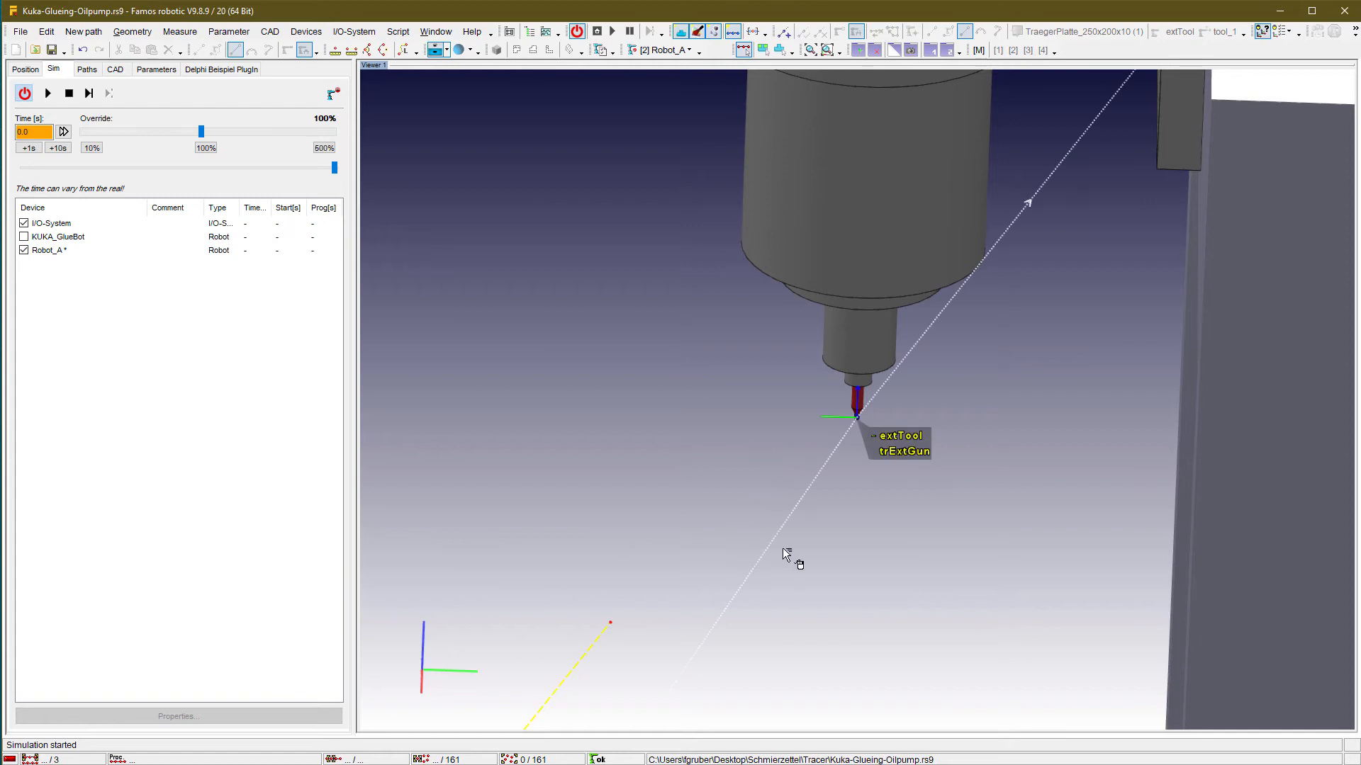
pyautogui.doubleClick(907, 451)
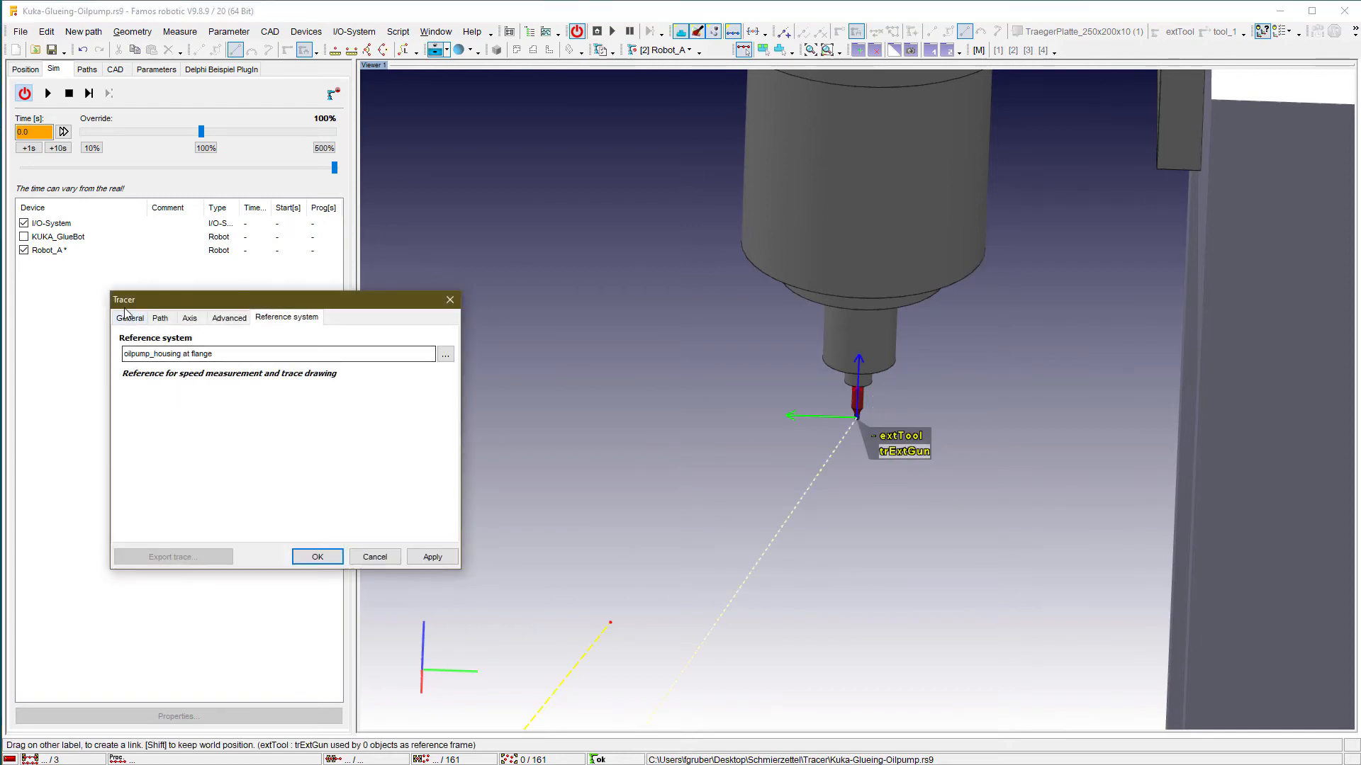
pyautogui.click(130, 317)
pyautogui.click(176, 393)
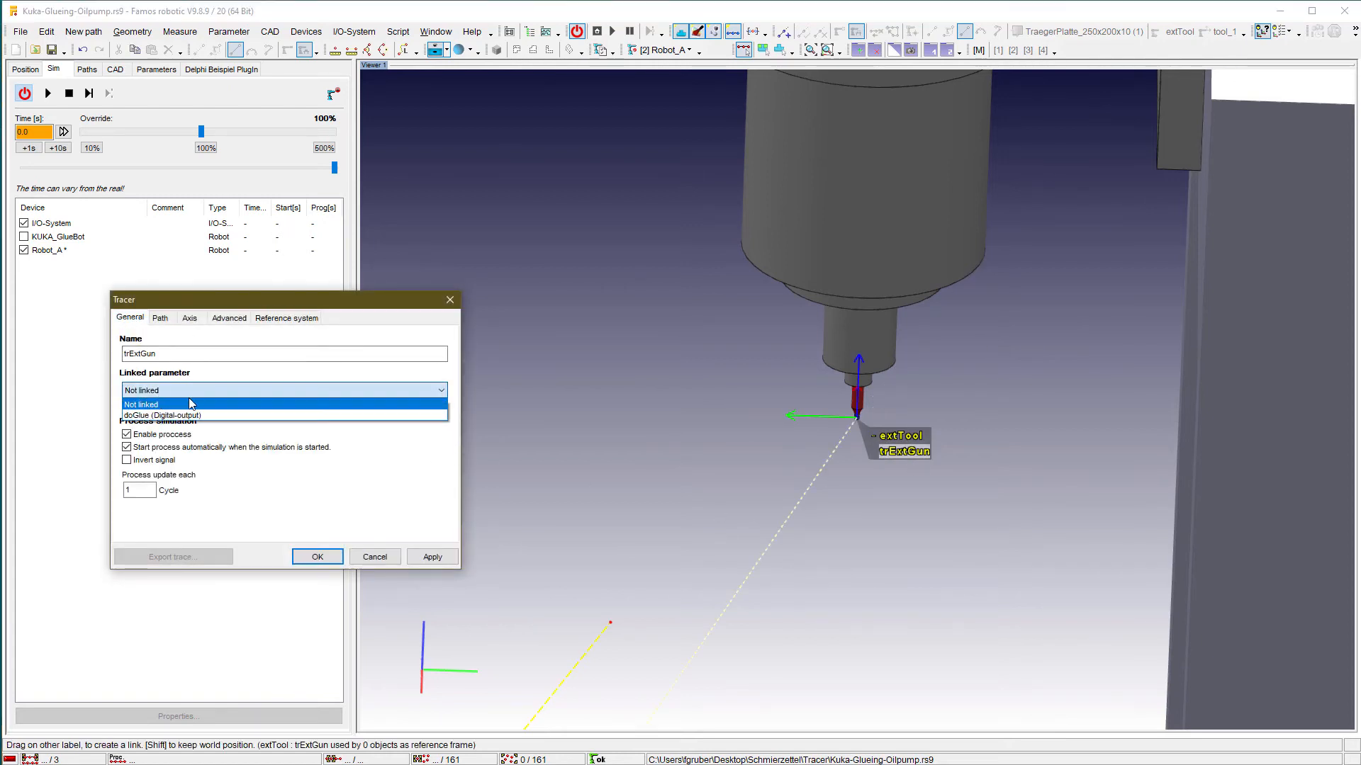
pyautogui.click(196, 416)
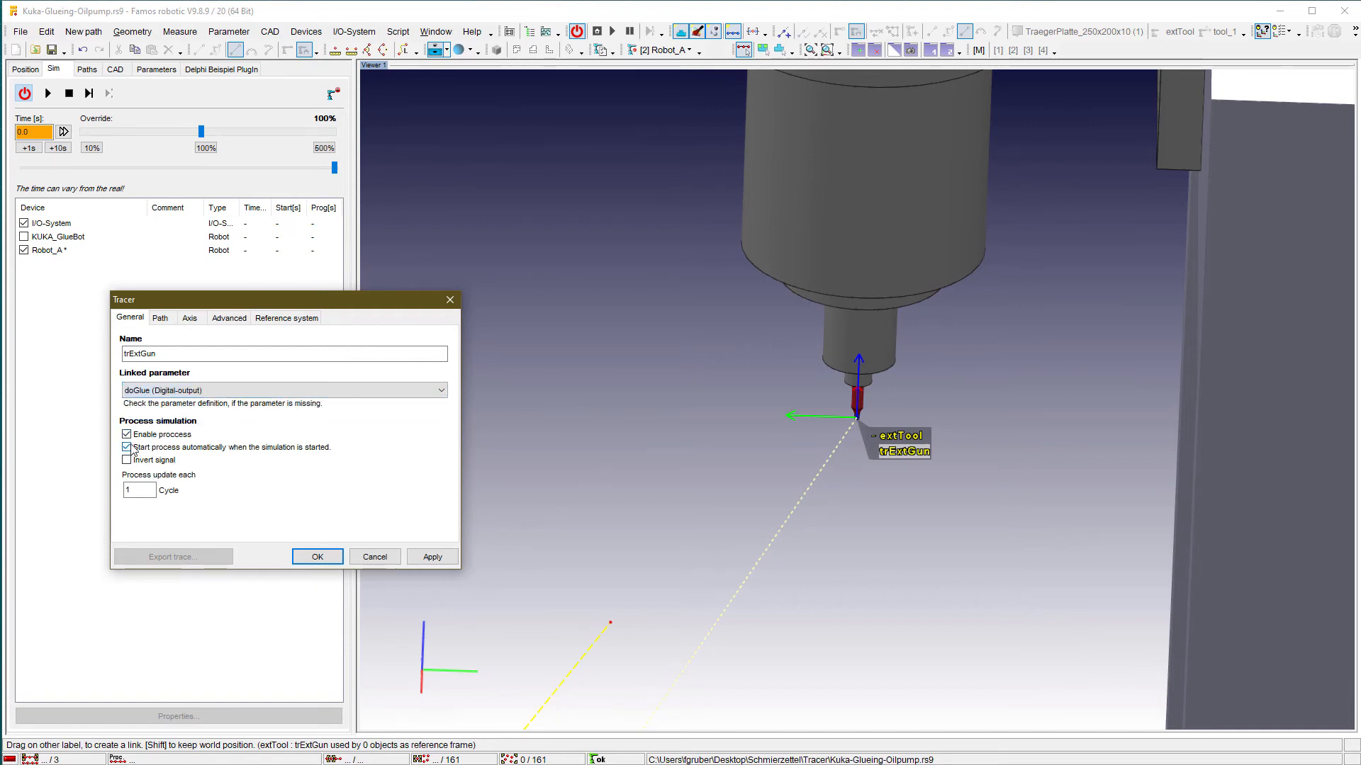
pyautogui.click(316, 558)
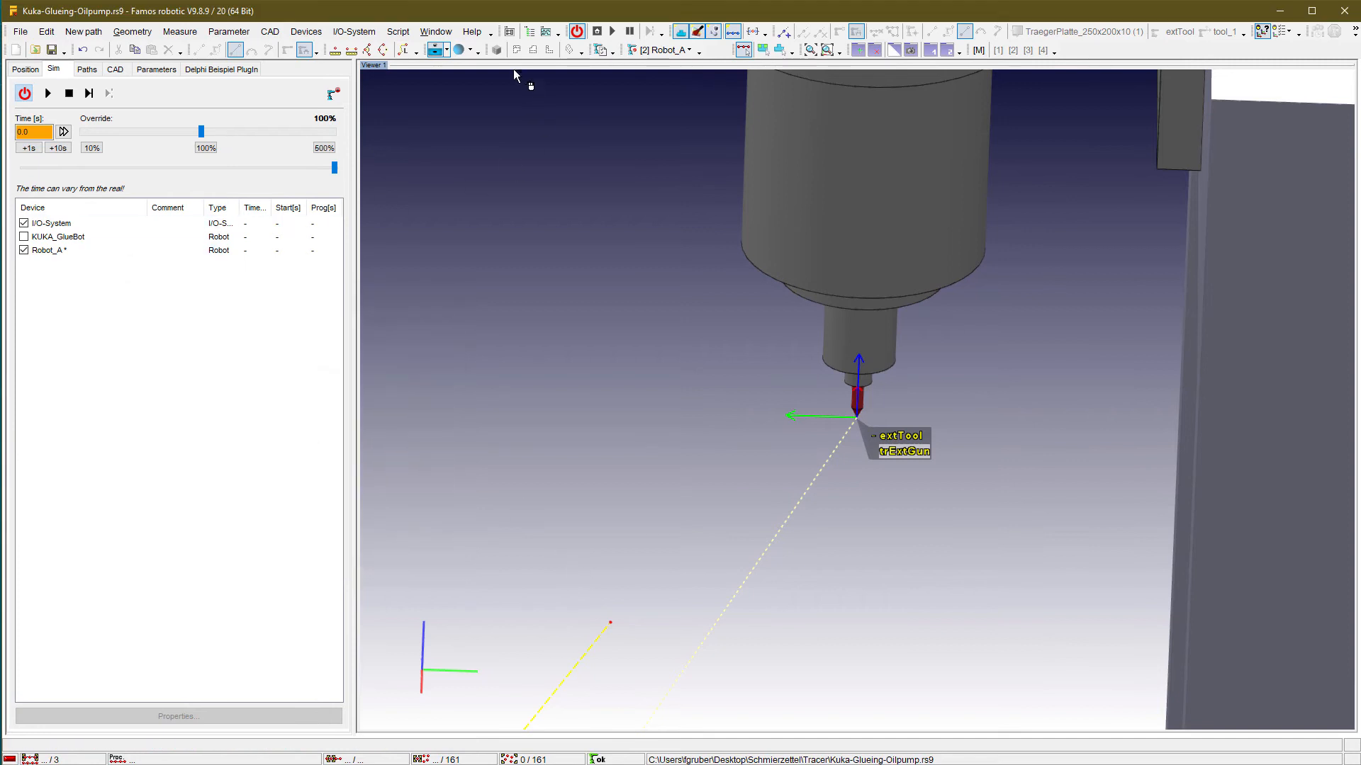
# - Run the Robot_A simulation and inspect the trExtGun glue trace on the oil pump housing at the external nozzle
pyautogui.click(436, 50)
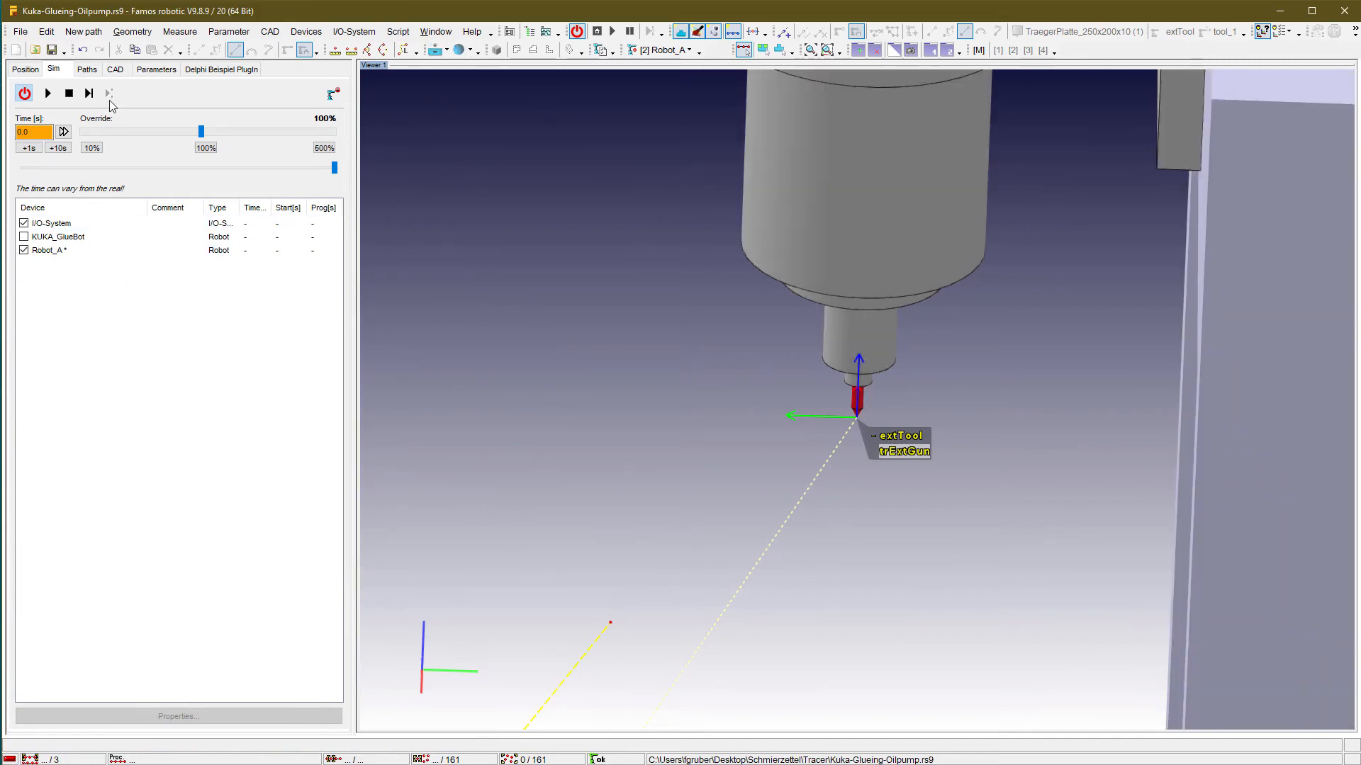
pyautogui.click(49, 92)
pyautogui.scroll(-6, 559, 419)
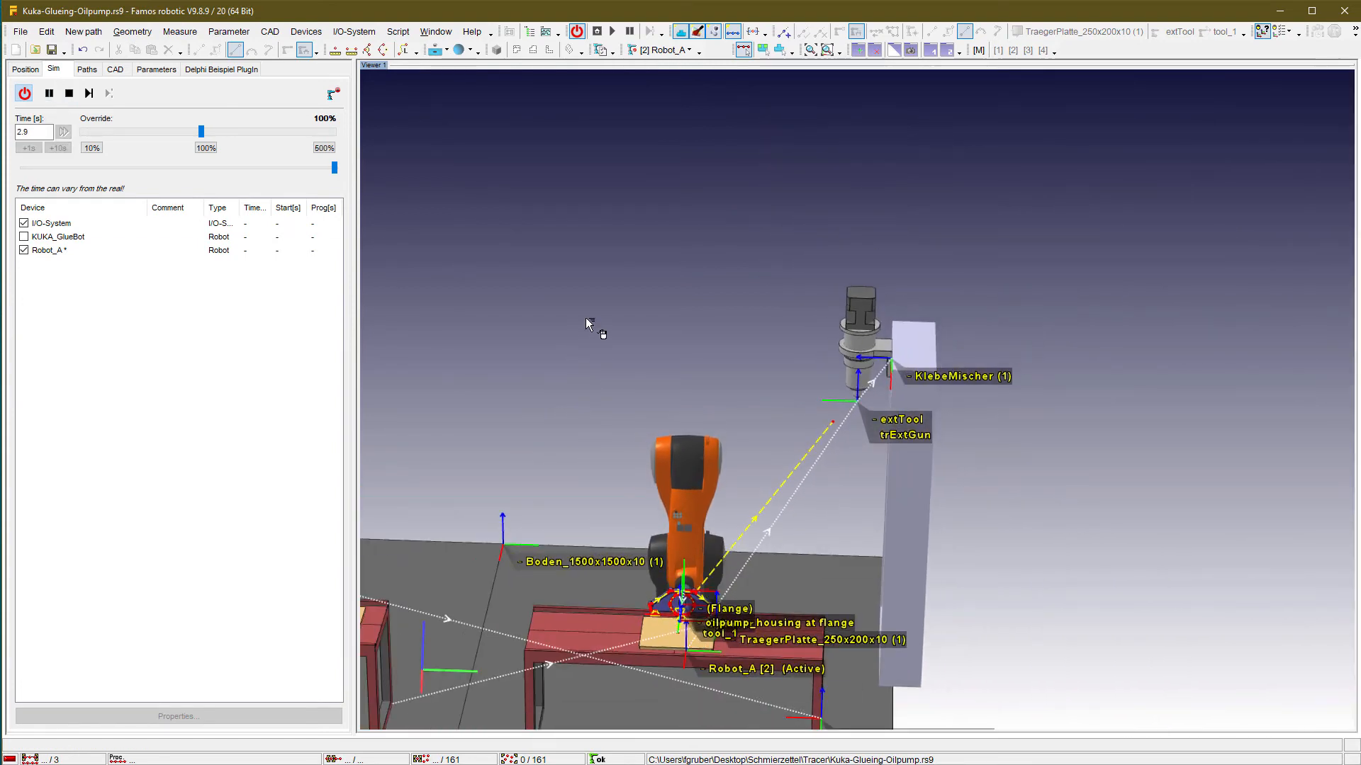
pyautogui.press('i')
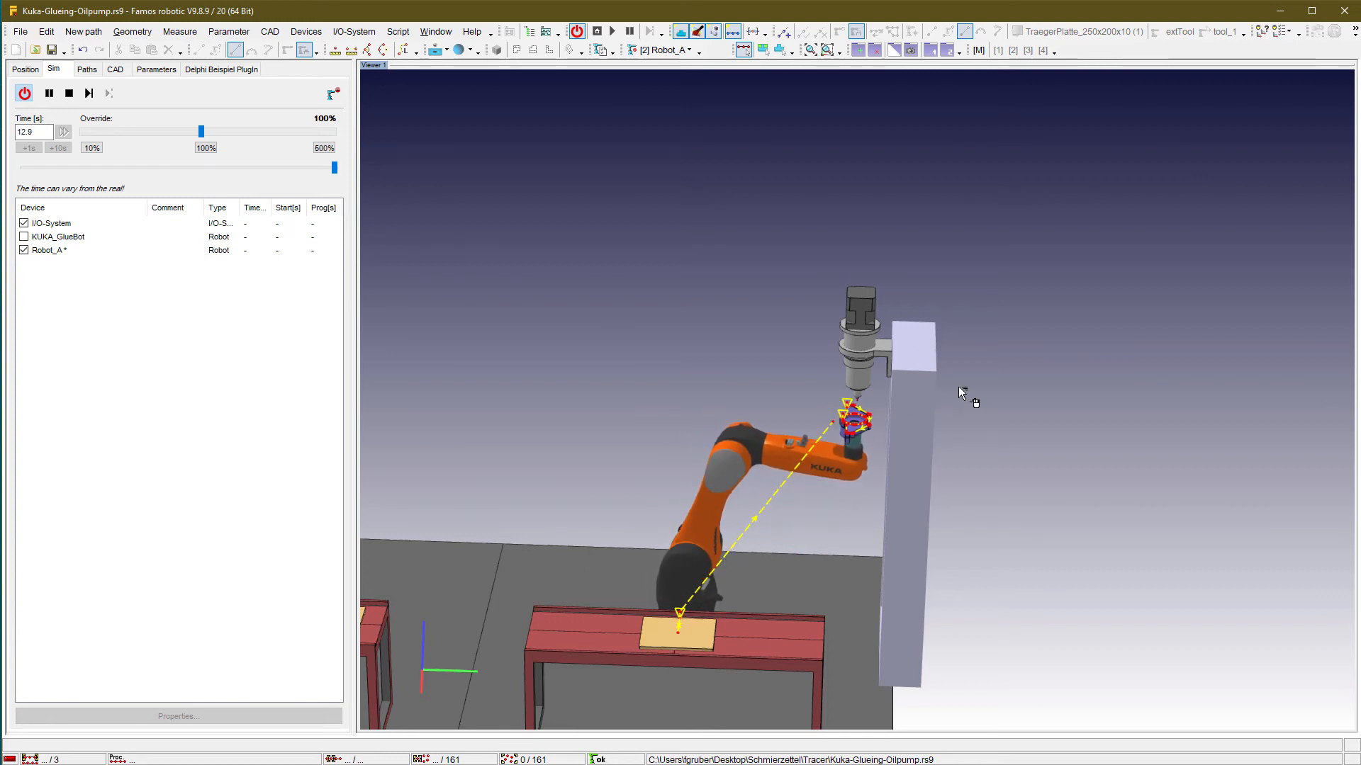
pyautogui.scroll(5, 958, 386)
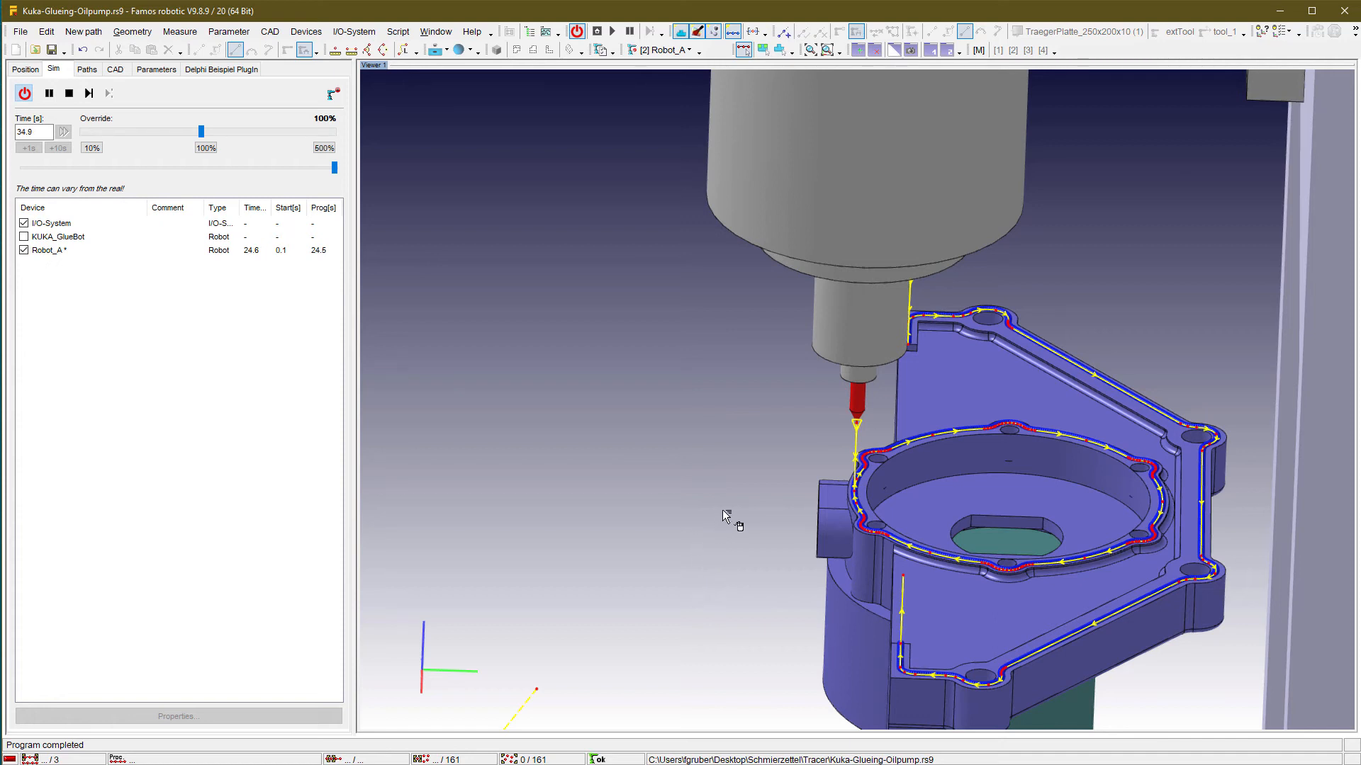
pyautogui.scroll(-5, 721, 509)
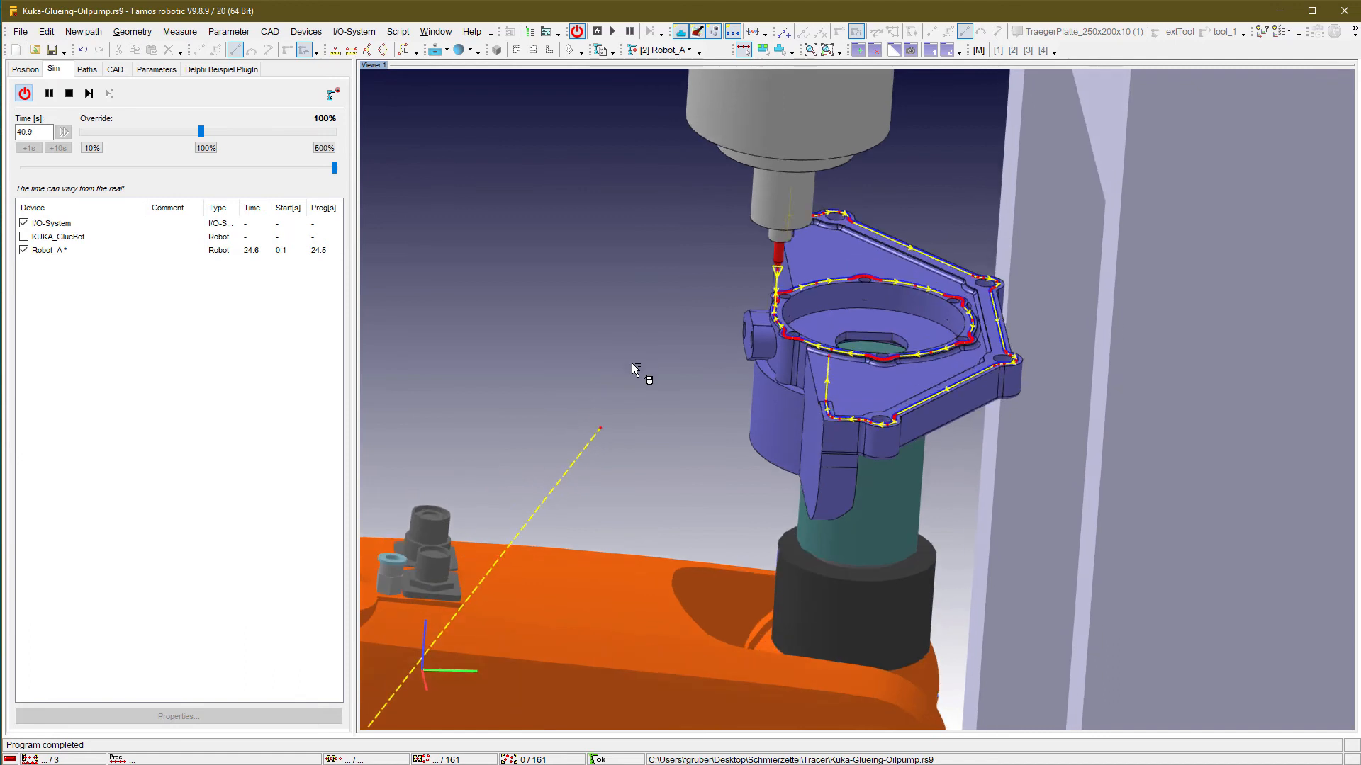
# - Add a Tracer process object to the "oilpump_housing at flange" frame and reset the simulation to the start
pyautogui.press('i')
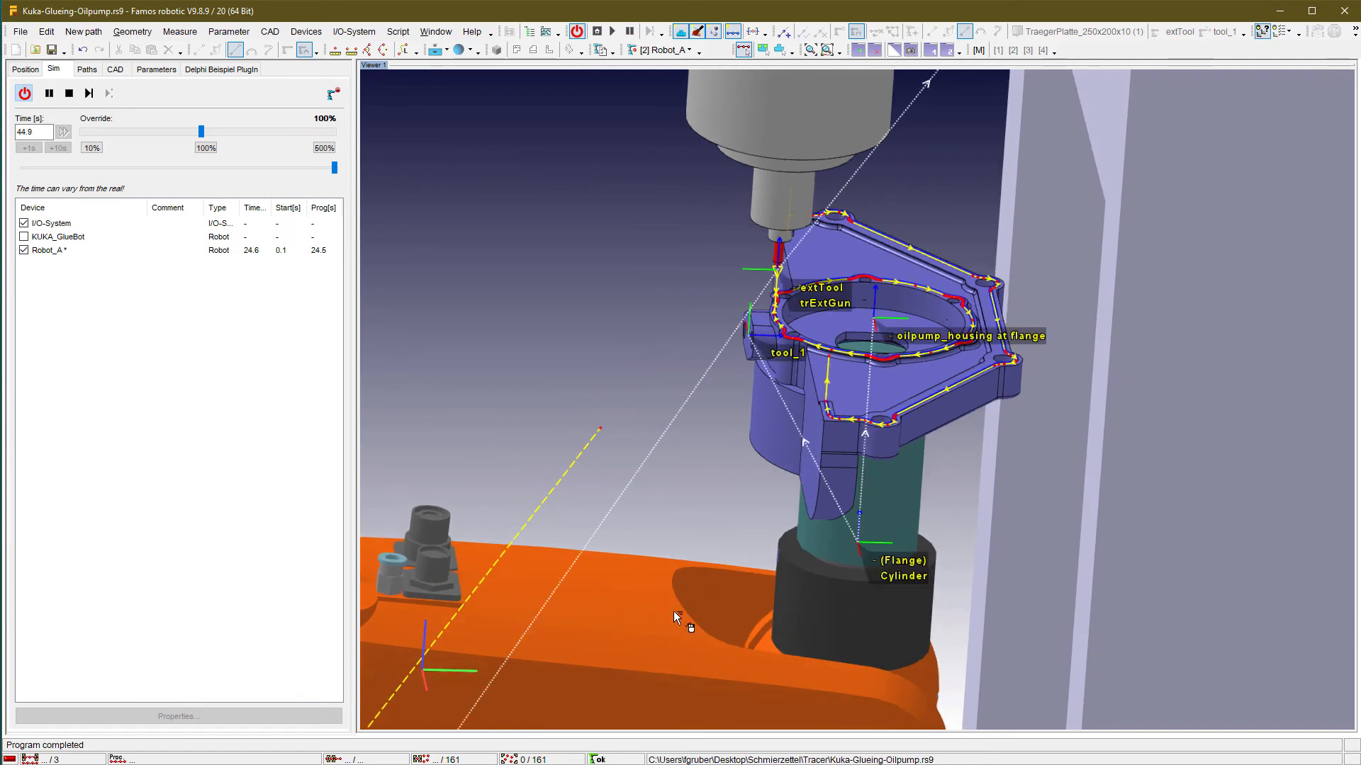
pyautogui.rightClick(930, 341)
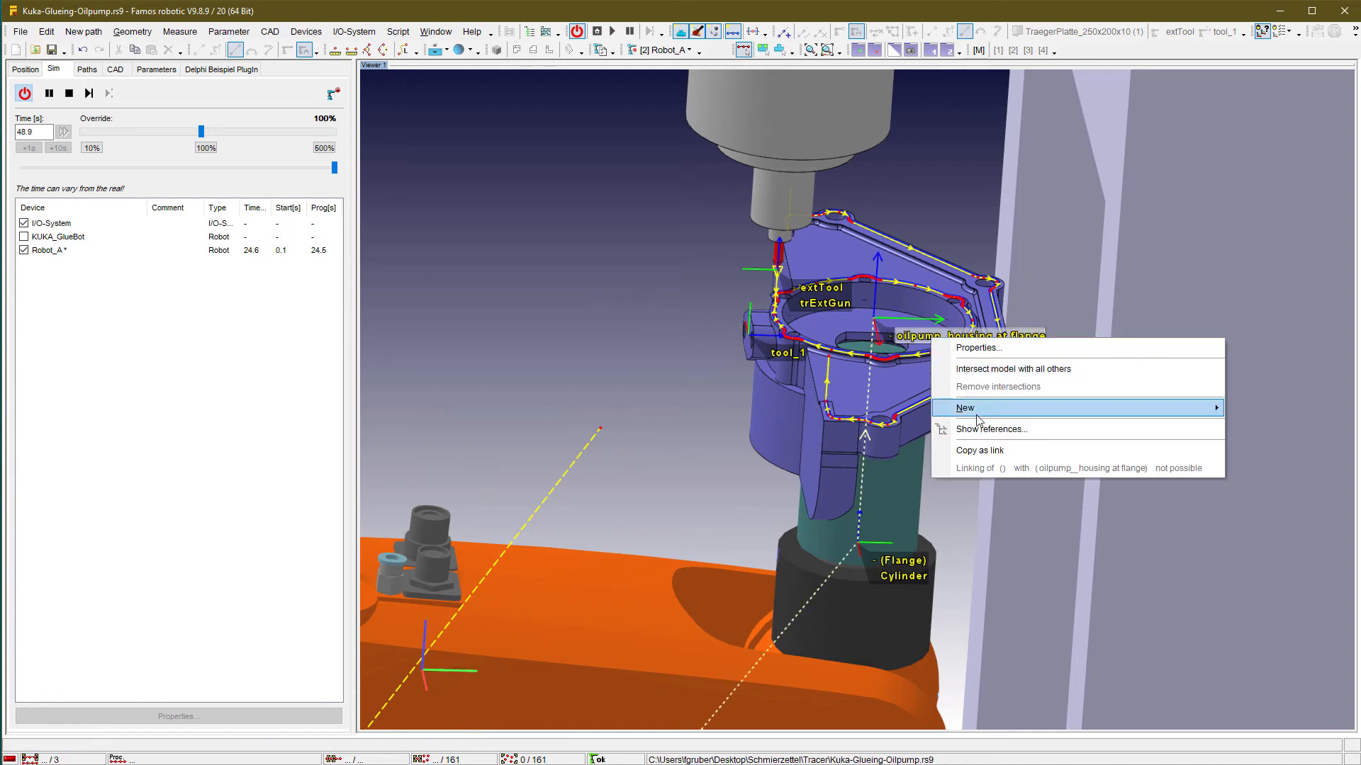
pyautogui.moveTo(981, 413)
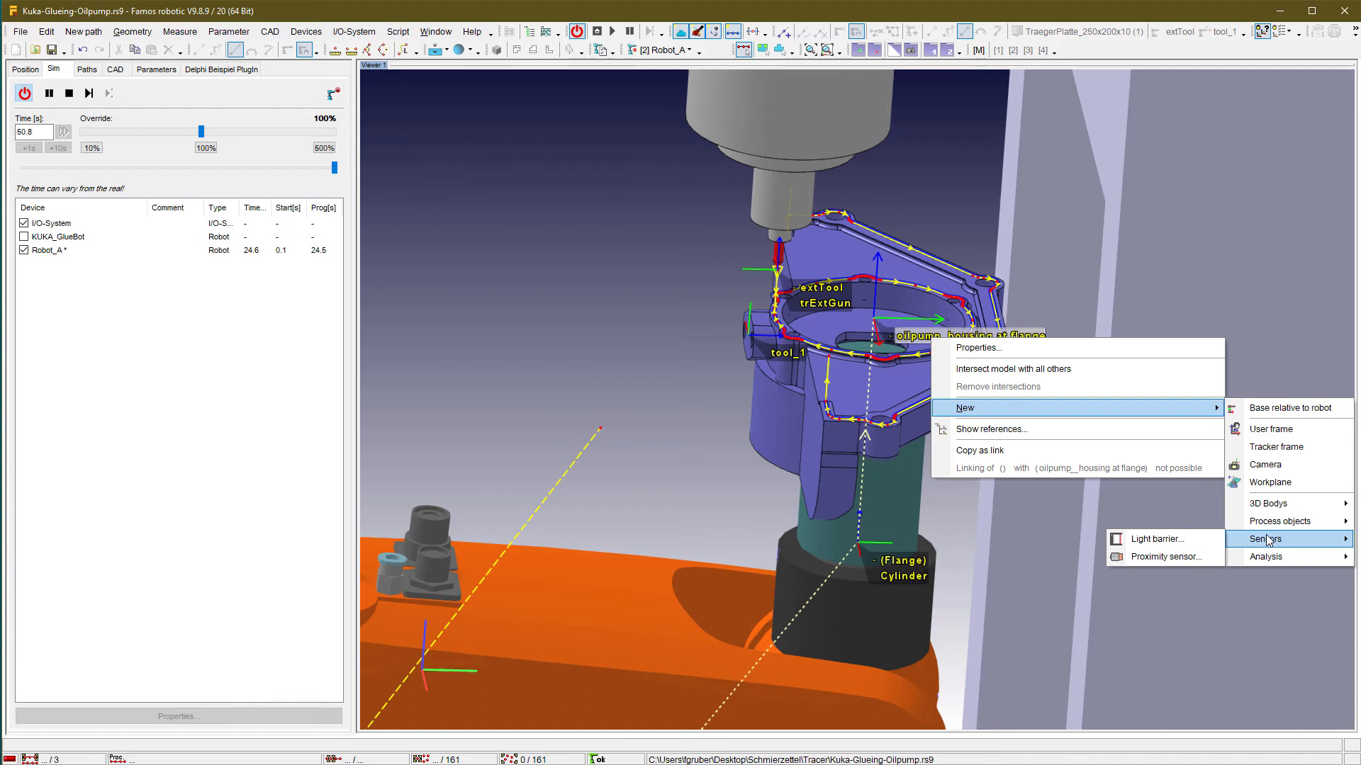
pyautogui.moveTo(1267, 526)
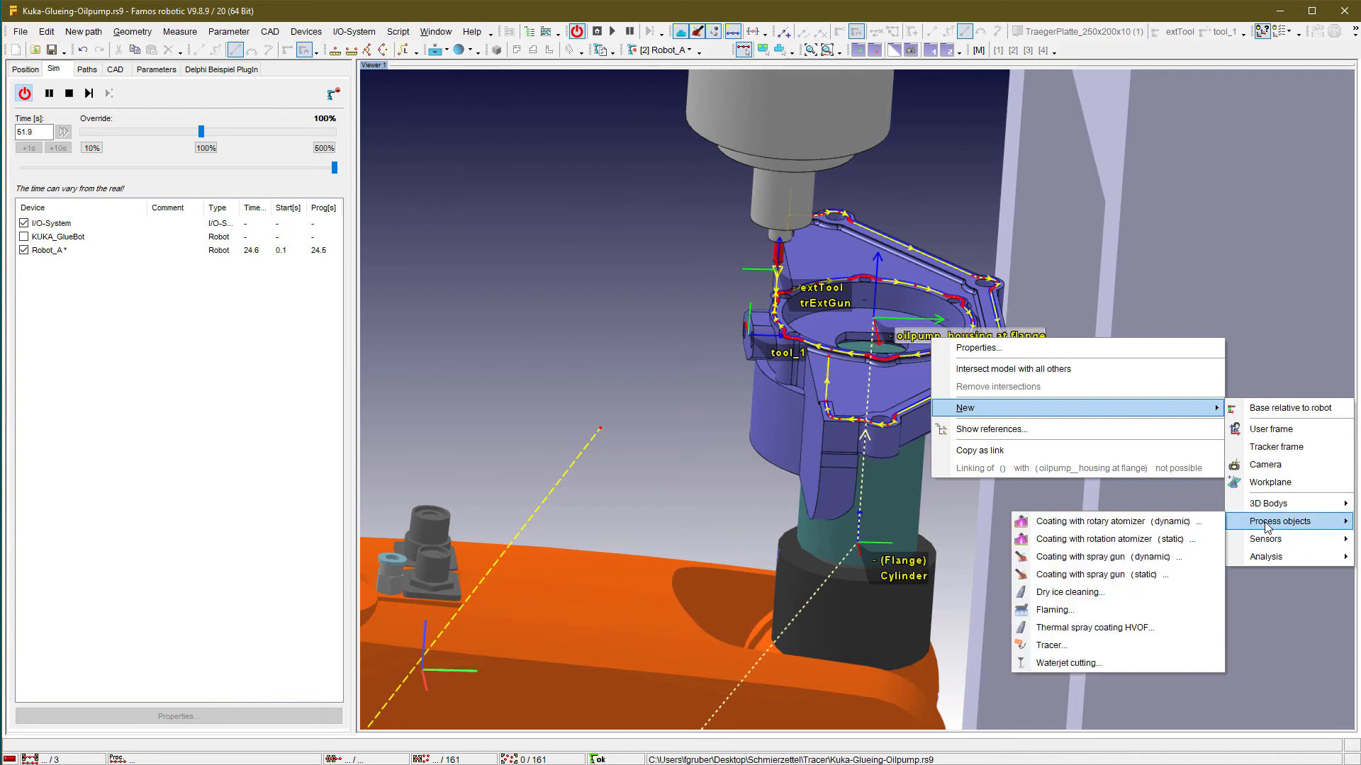
pyautogui.click(1051, 644)
pyautogui.moveTo(916, 351); pyautogui.dragTo(855, 417)
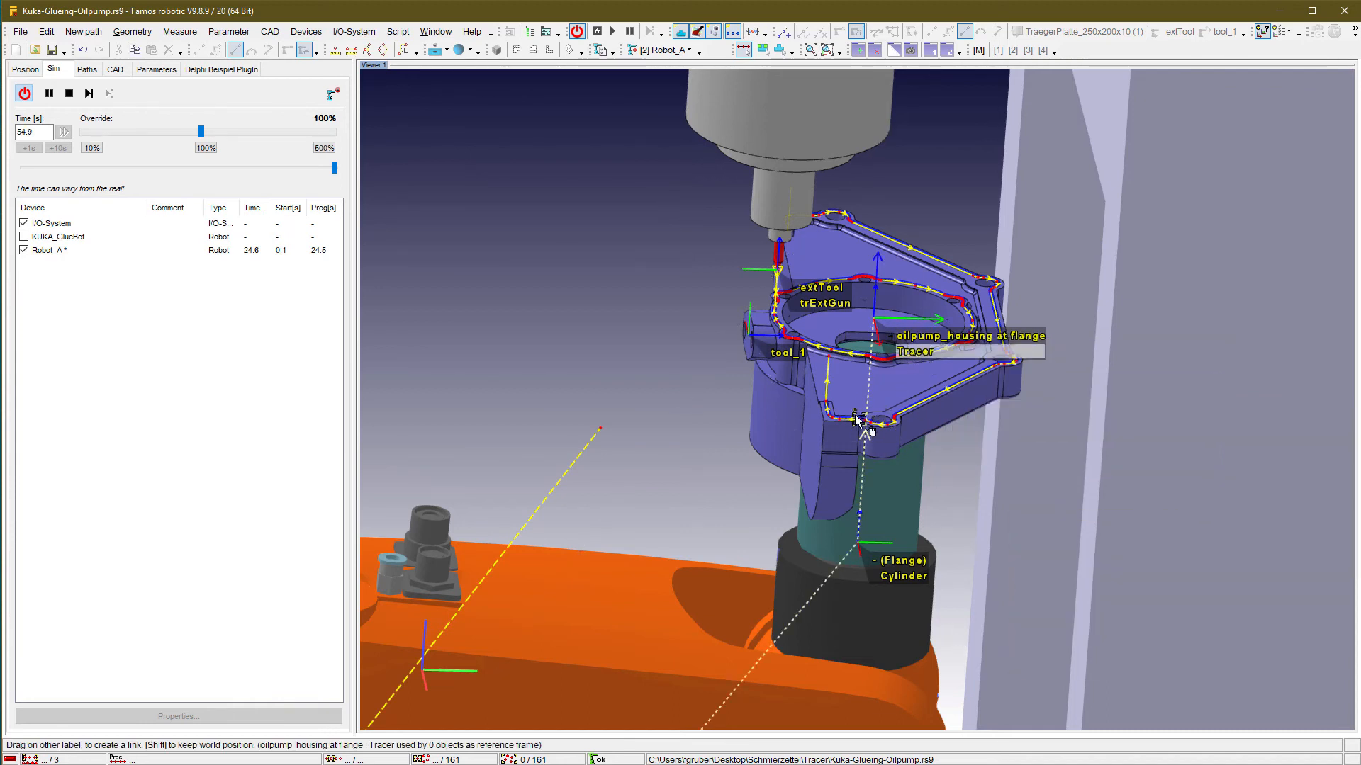
pyautogui.scroll(5, 824, 425)
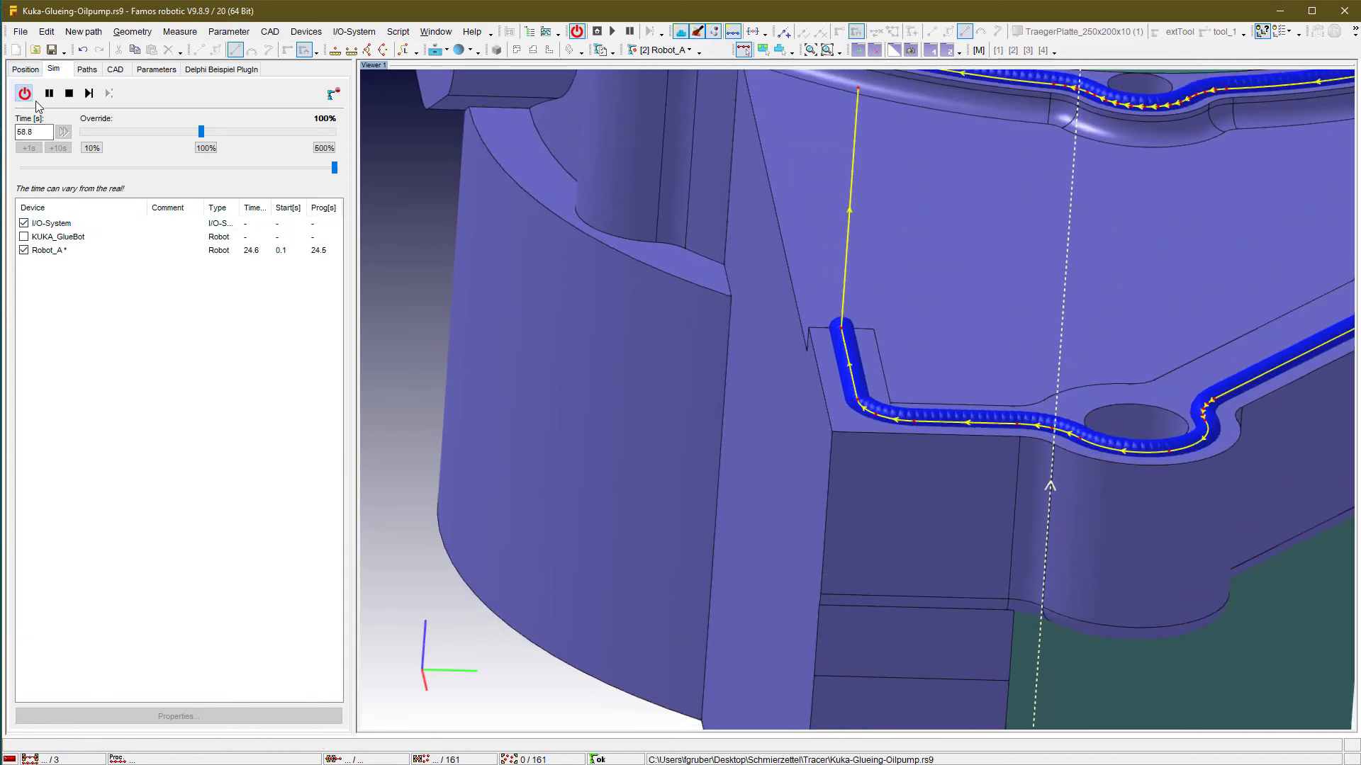
pyautogui.click(68, 94)
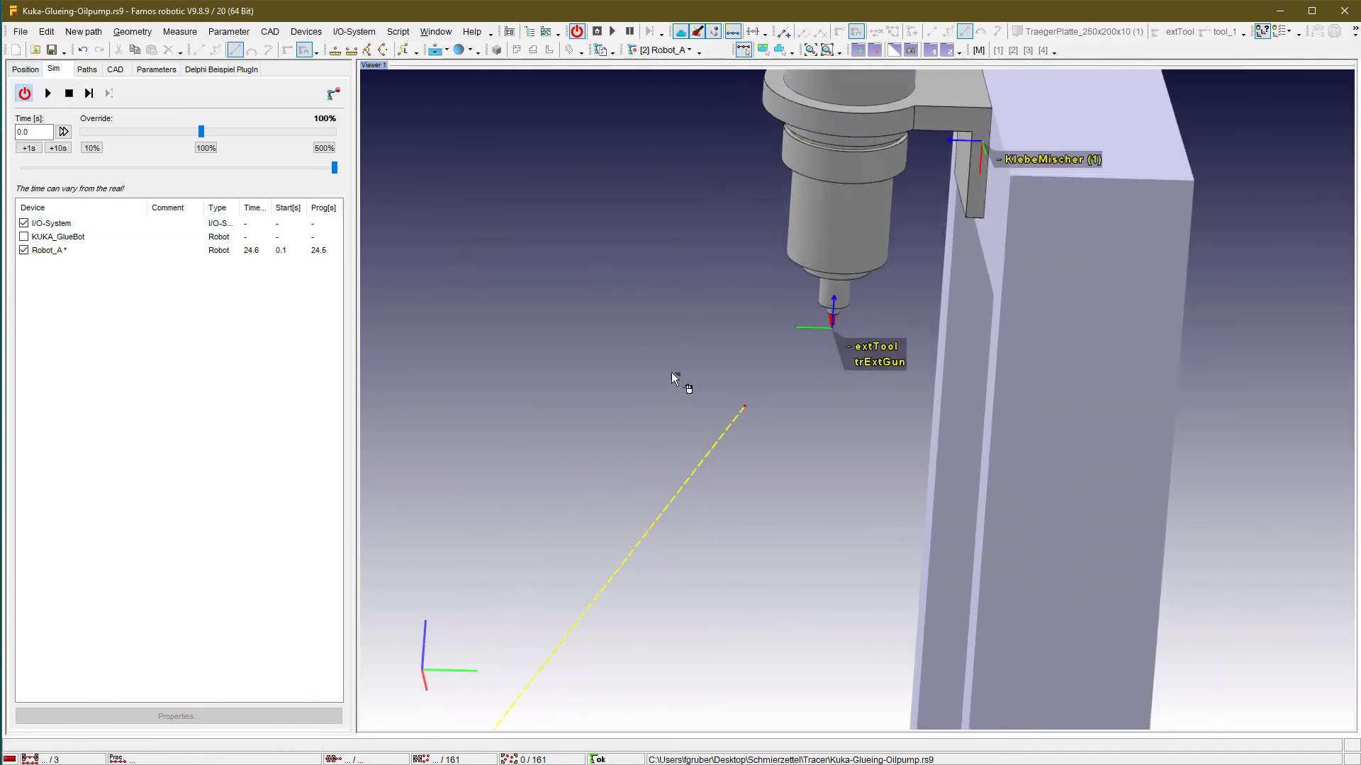
# - Move the new tracer onto the outer corner vertex of the oil pump housing, beside the short end of the glue path, using vertex picking
pyautogui.middleClick(606, 565)
pyautogui.scroll(6, 826, 527)
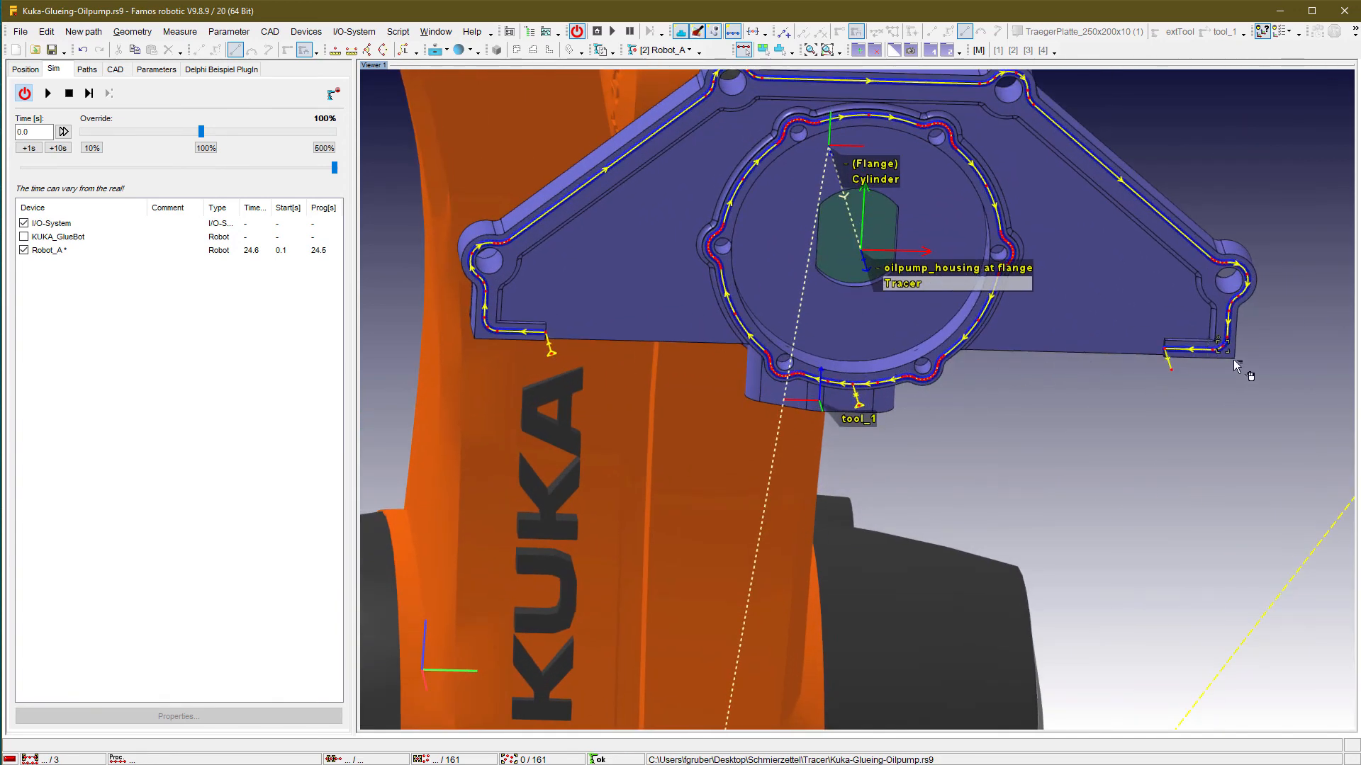
pyautogui.middleClick(1236, 366)
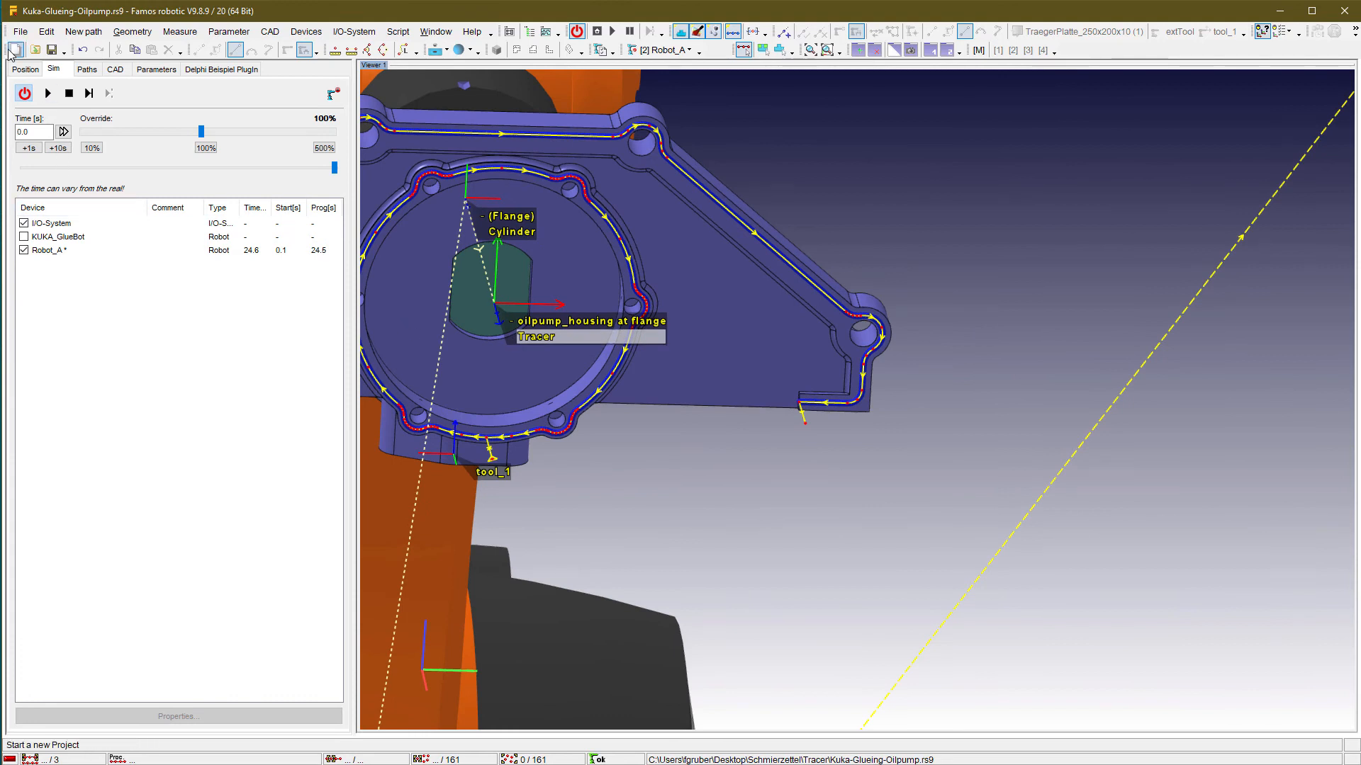
pyautogui.click(27, 74)
pyautogui.click(21, 288)
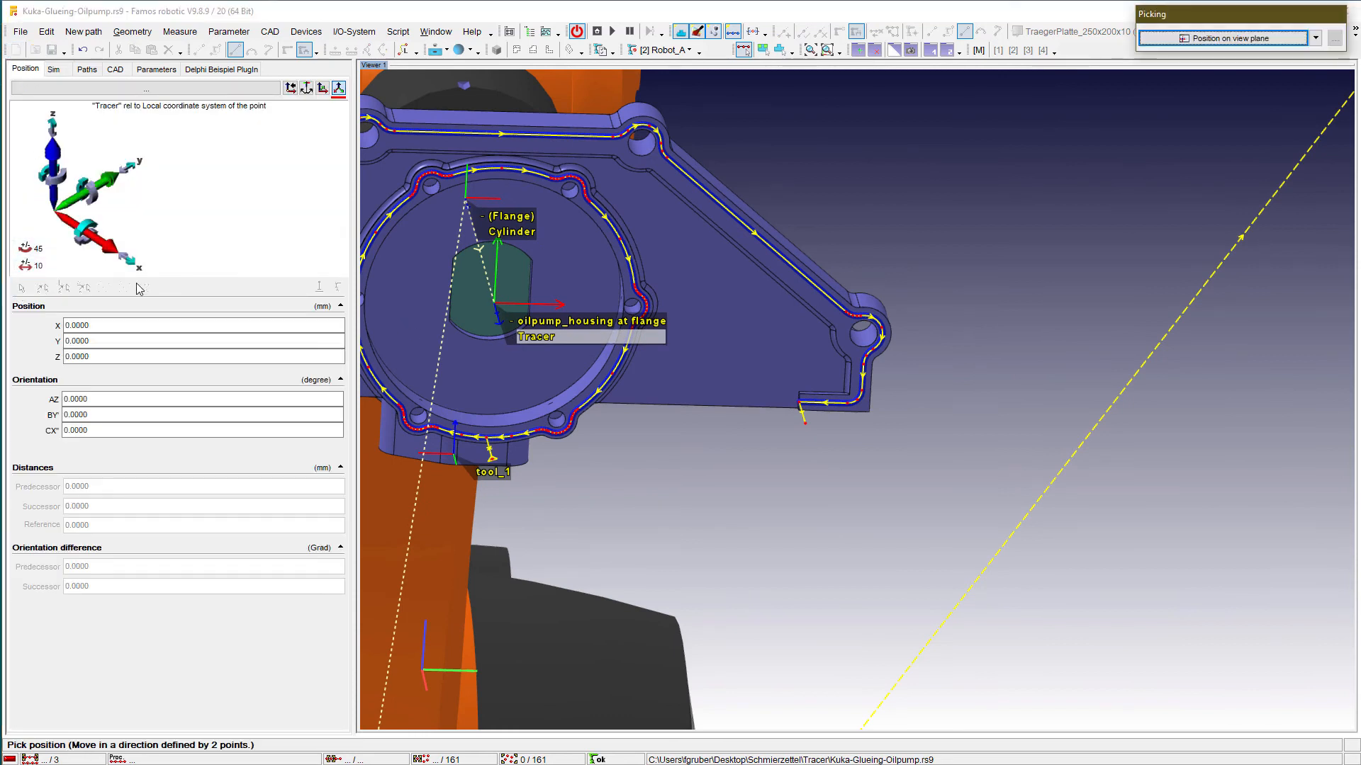
pyautogui.moveTo(1182, 16); pyautogui.dragTo(1096, 140)
pyautogui.click(1133, 162)
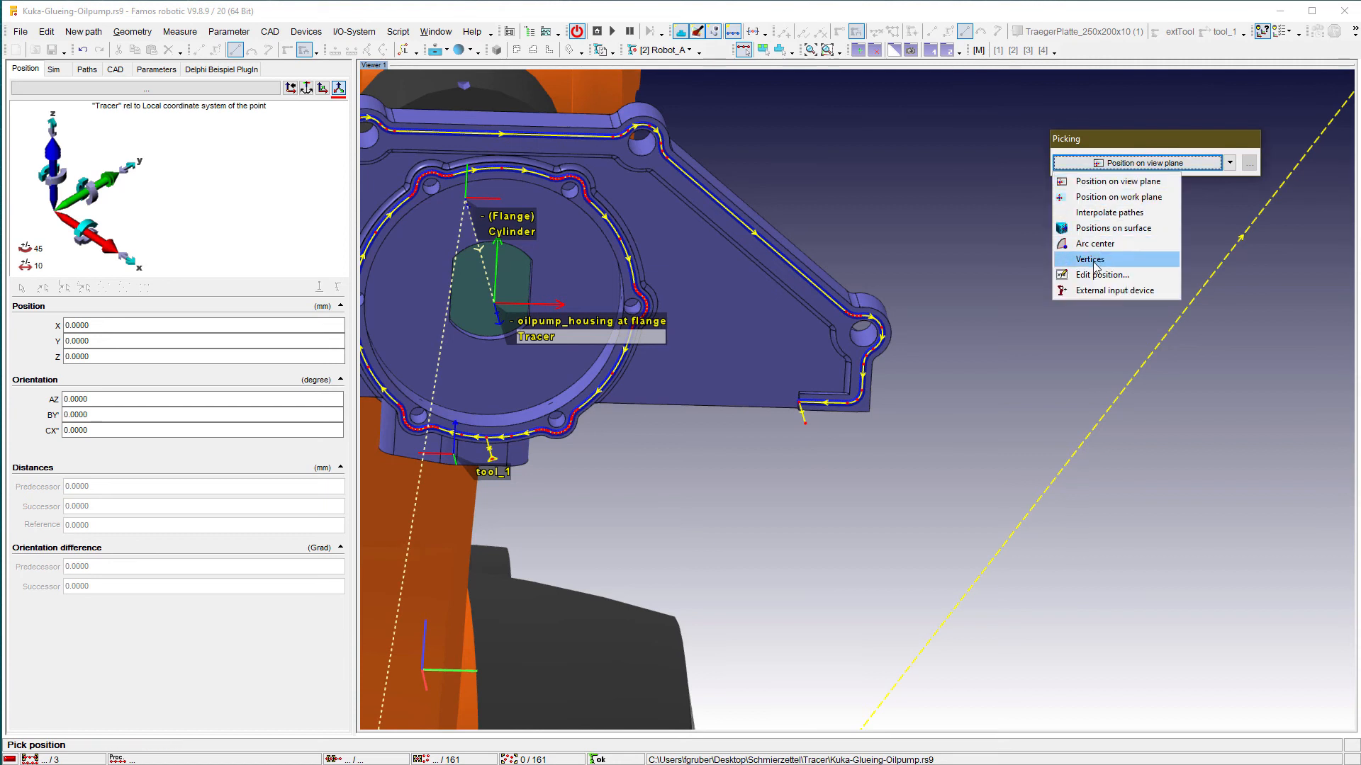
pyautogui.click(1094, 259)
pyautogui.click(891, 414)
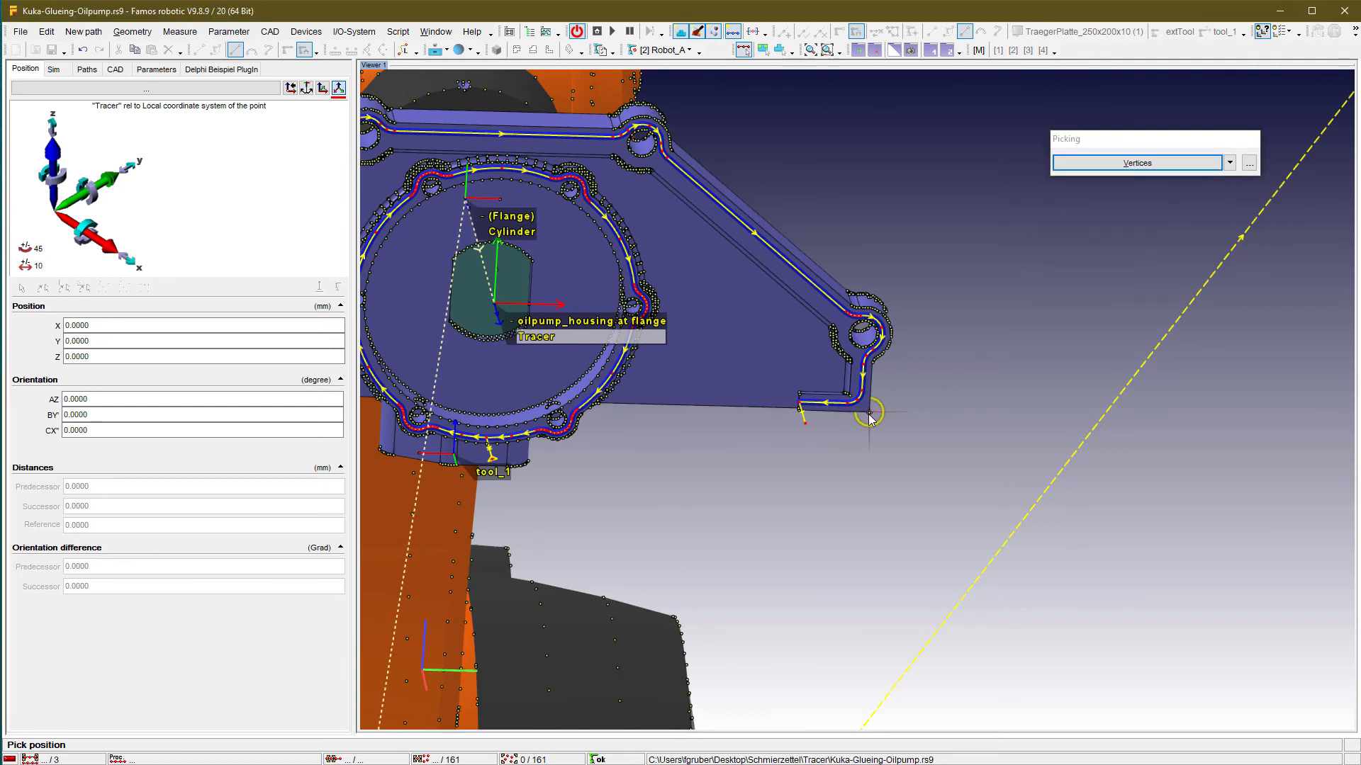
# - Set the new tracer's path shape to Line
pyautogui.doubleClick(909, 431)
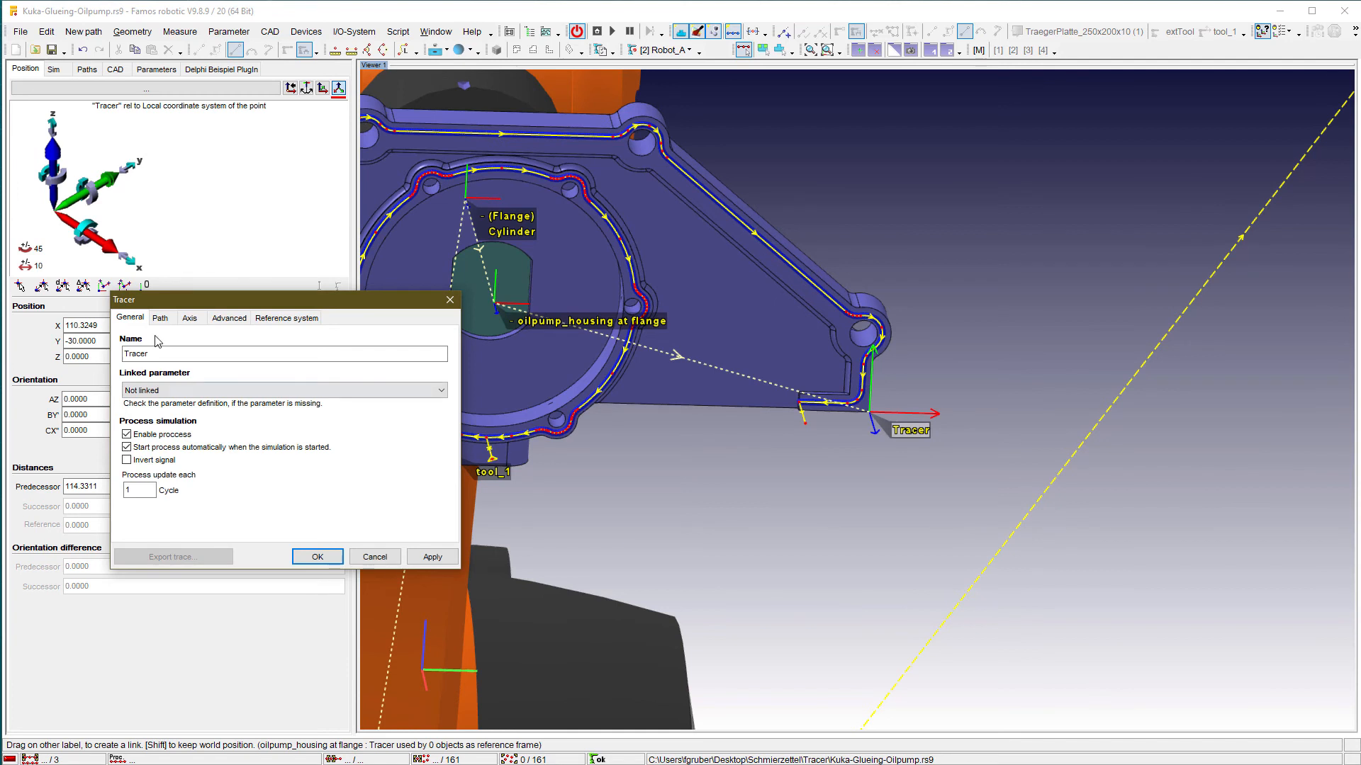
pyautogui.click(161, 319)
pyautogui.click(165, 356)
pyautogui.click(167, 370)
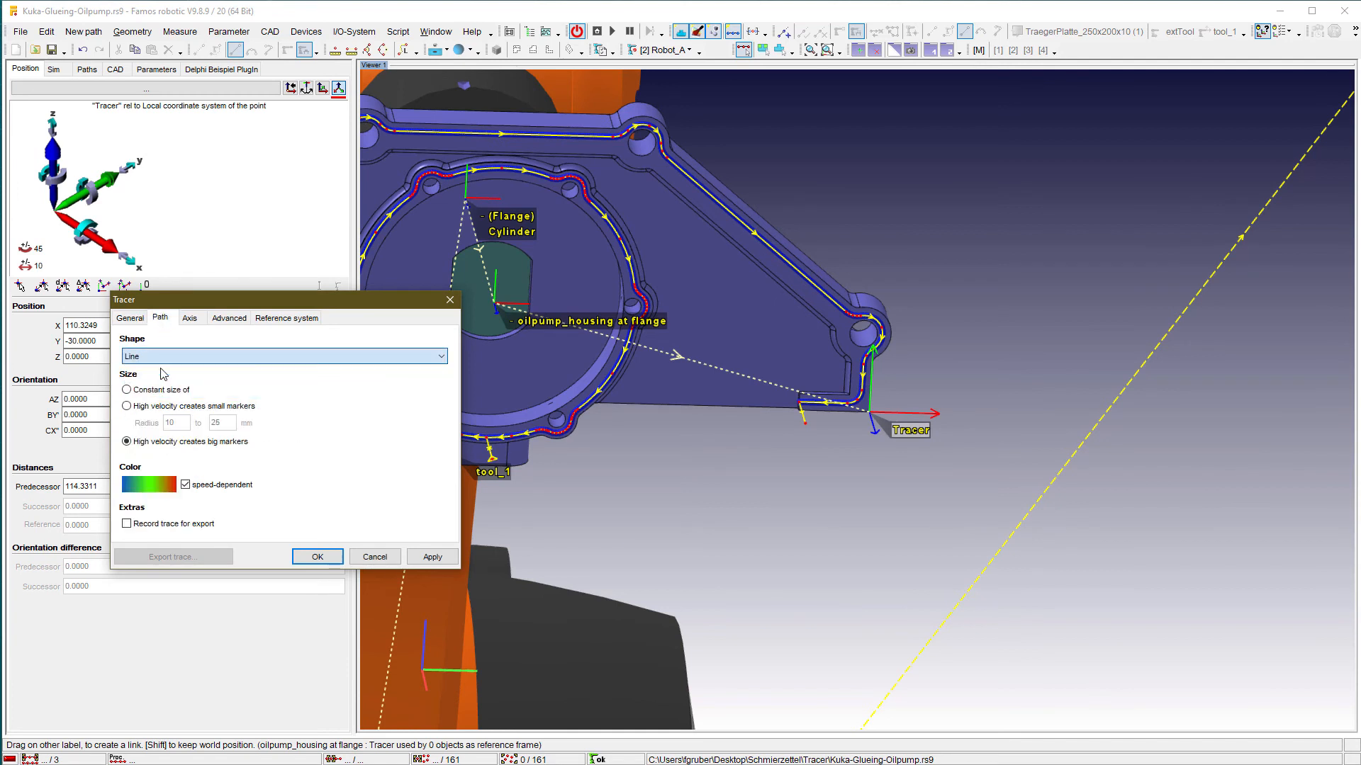
pyautogui.click(134, 324)
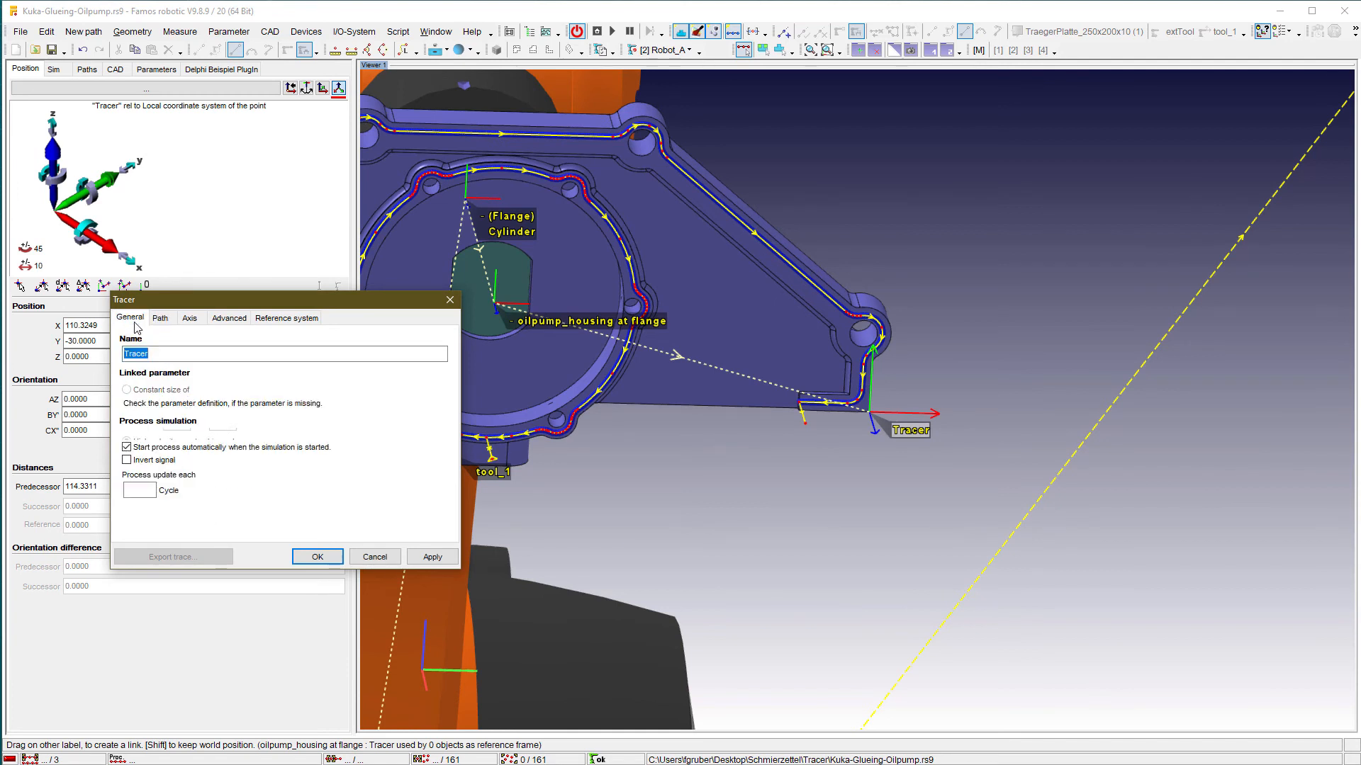
# - Set the tracer's highest expected velocity to 300 mm/s, enable the Sim-Log warning for exceeding it, and accept the settings
pyautogui.click(286, 319)
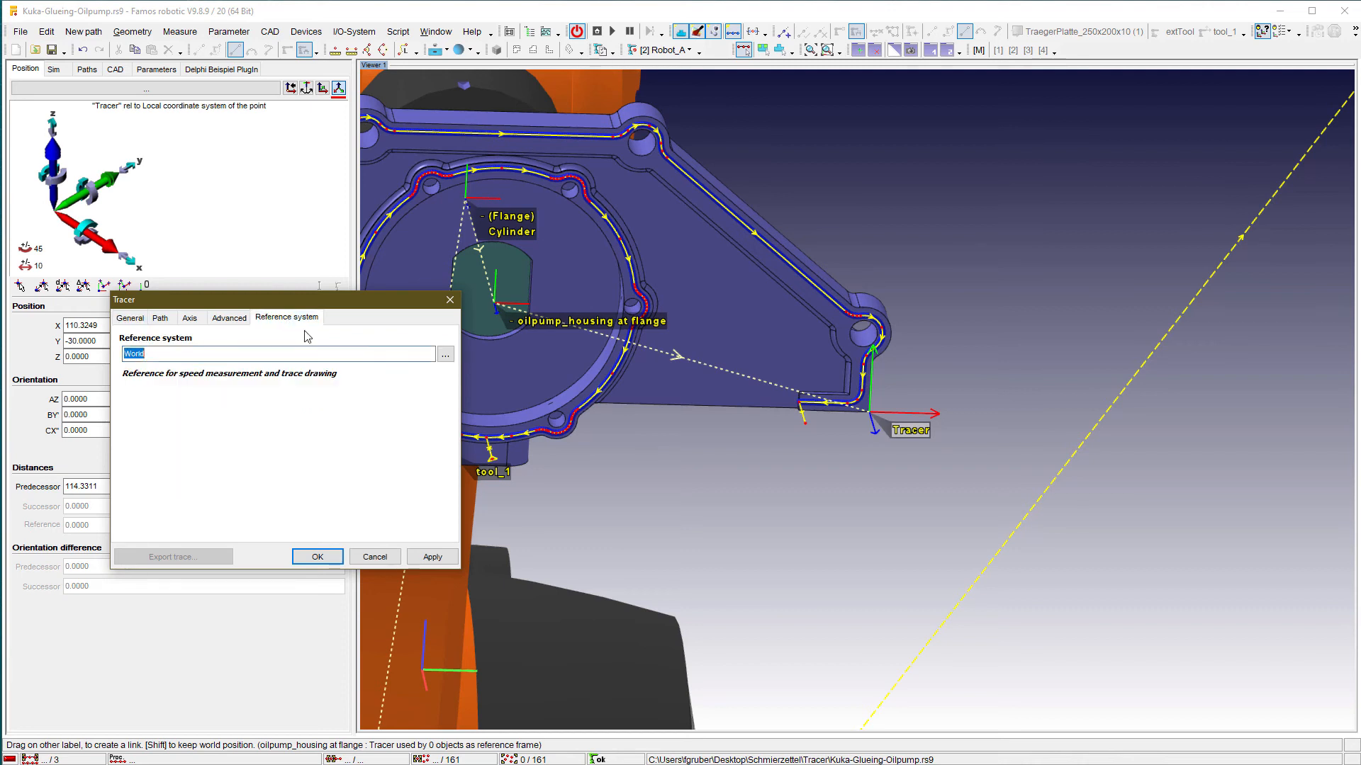
pyautogui.click(228, 318)
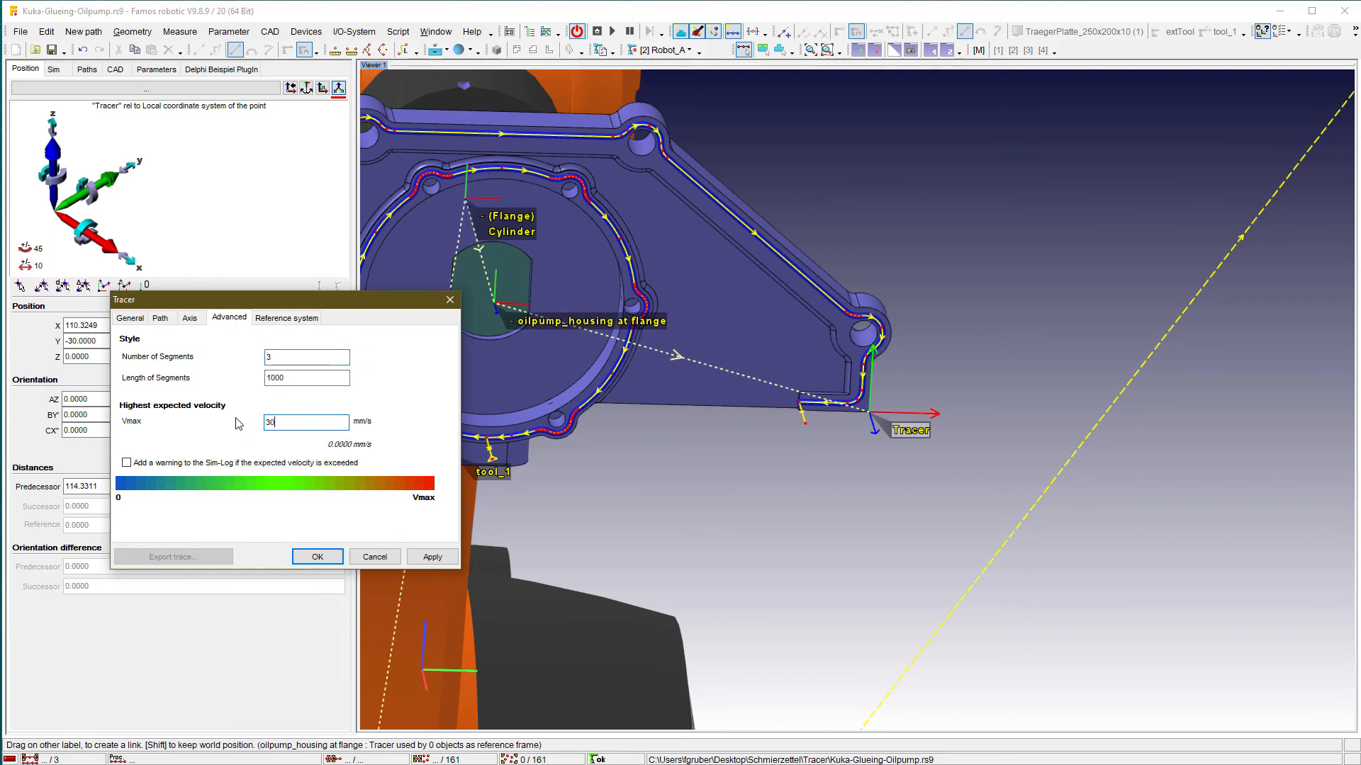
pyautogui.click(434, 557)
pyautogui.click(317, 557)
# - Rename the tracer at the housing corner to trSpeedWarning, accept the settings and clear the selection
pyautogui.scroll(-6, 830, 541)
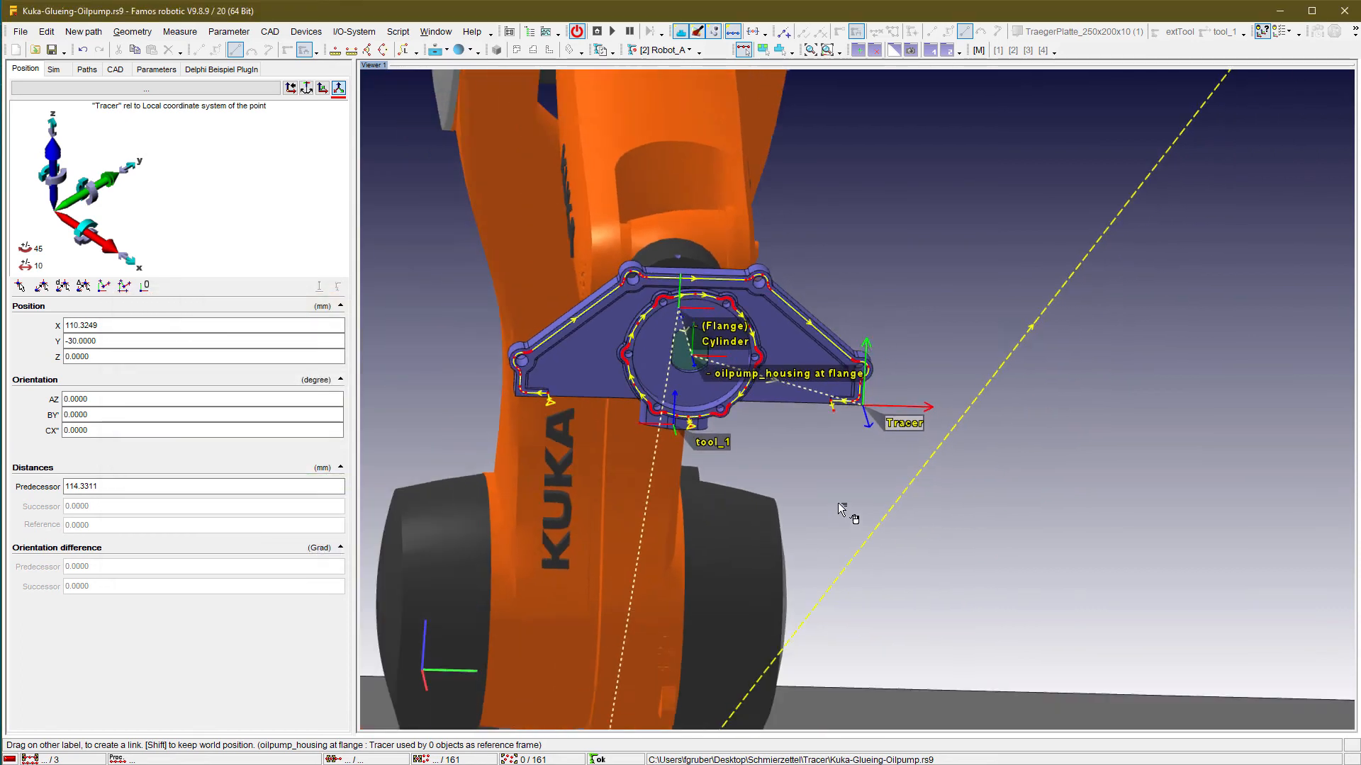
pyautogui.doubleClick(905, 421)
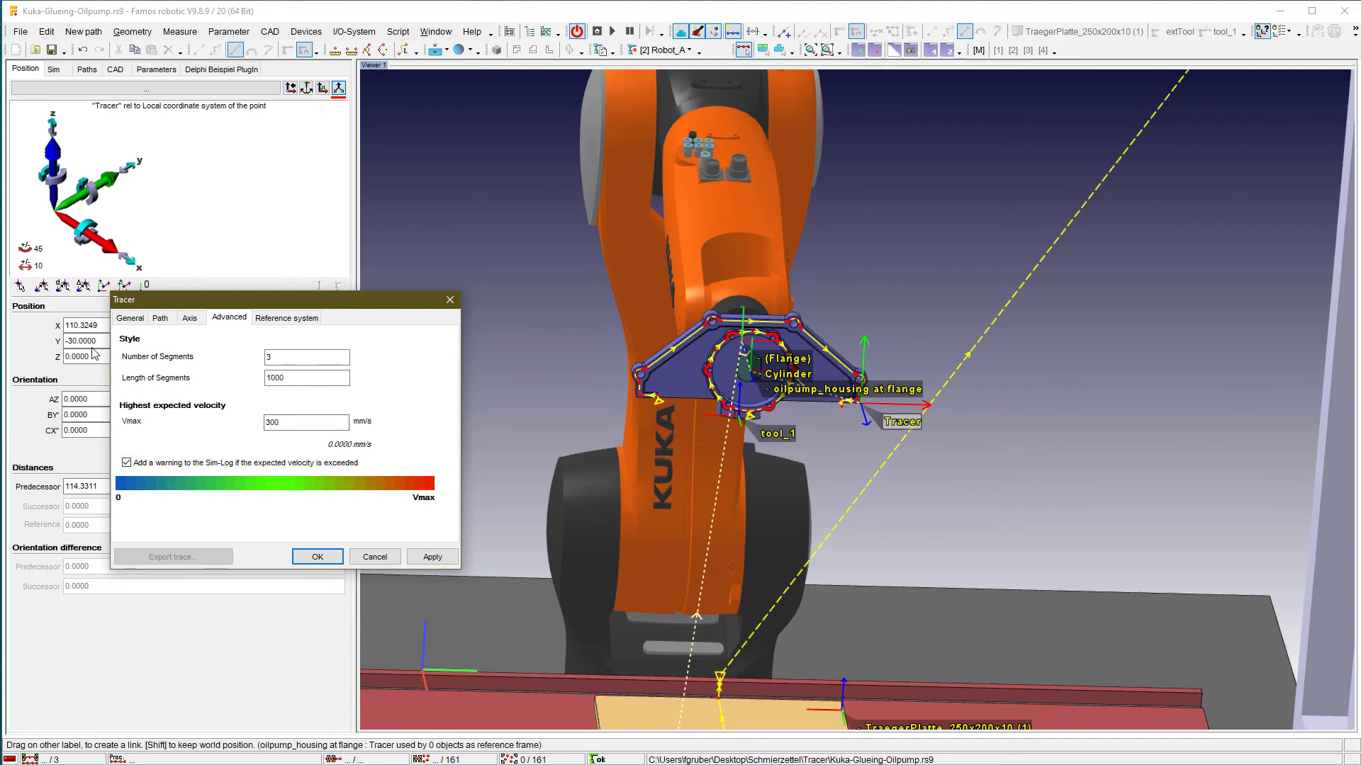
pyautogui.click(128, 319)
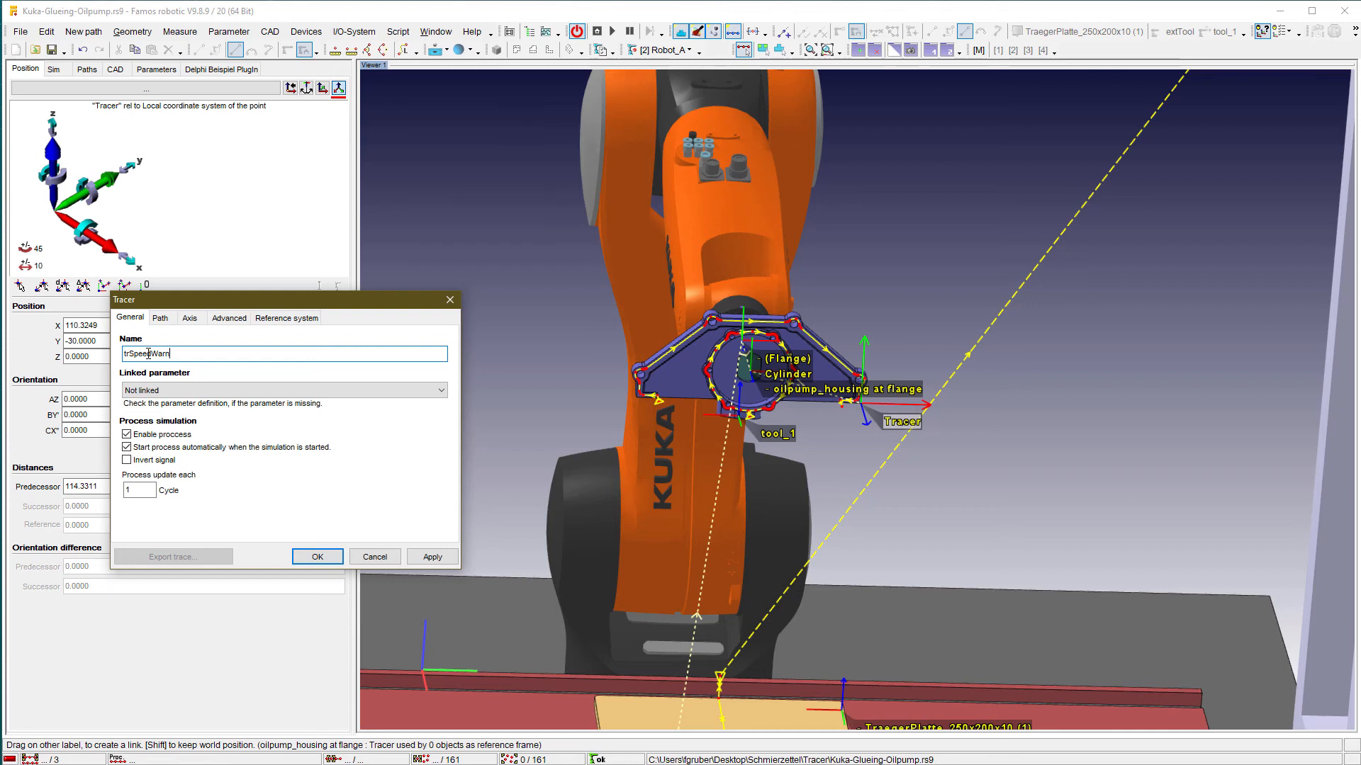
pyautogui.press('Return')
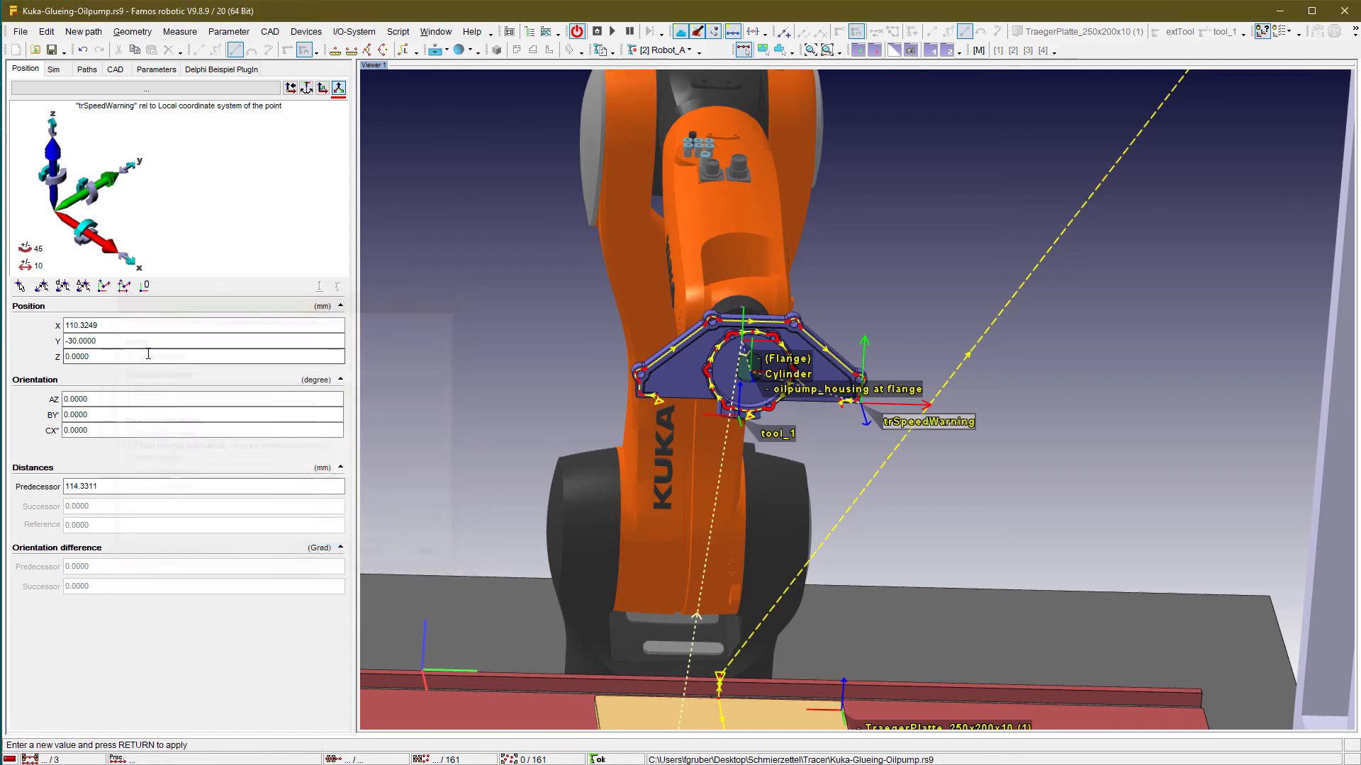
pyautogui.click(654, 414)
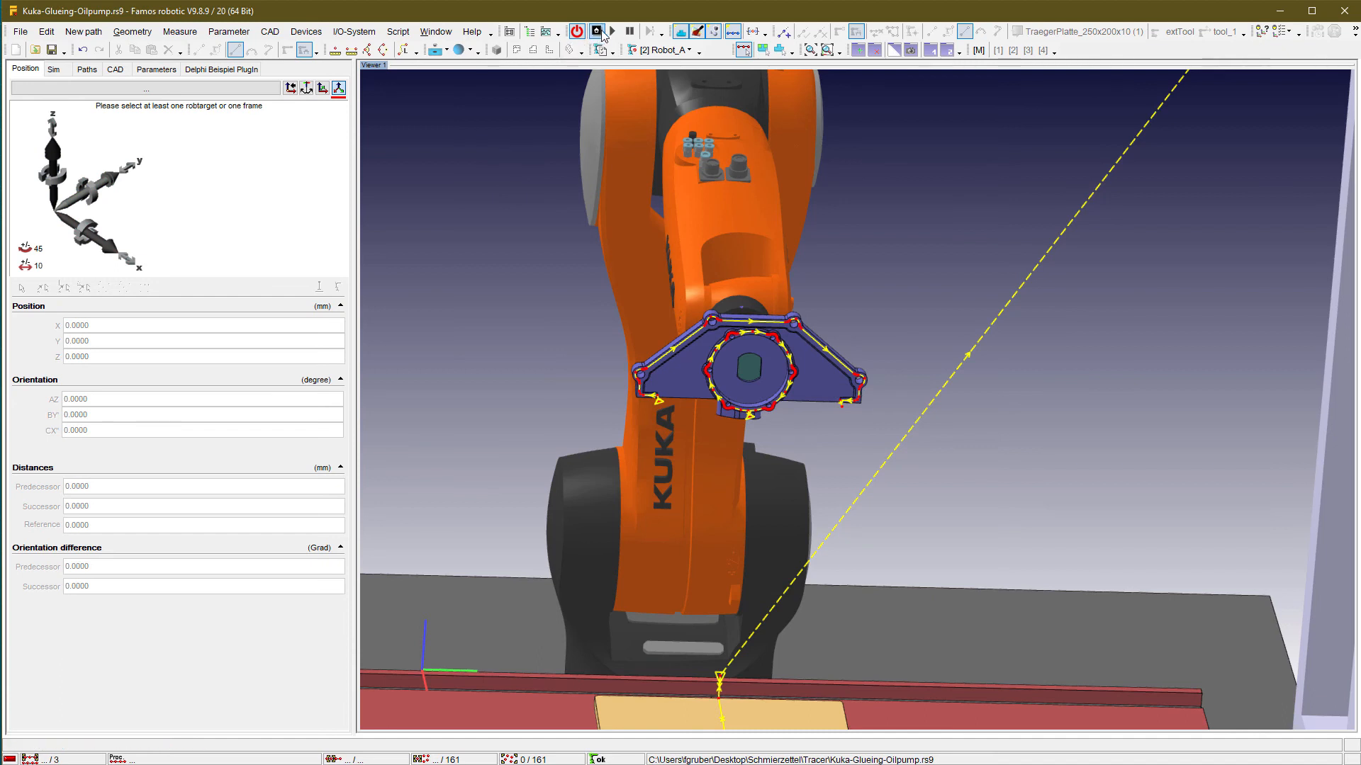
# - Display the log window, enlarge it and bring up the Sim-Log
pyautogui.hotkey('ctrl', 'l')
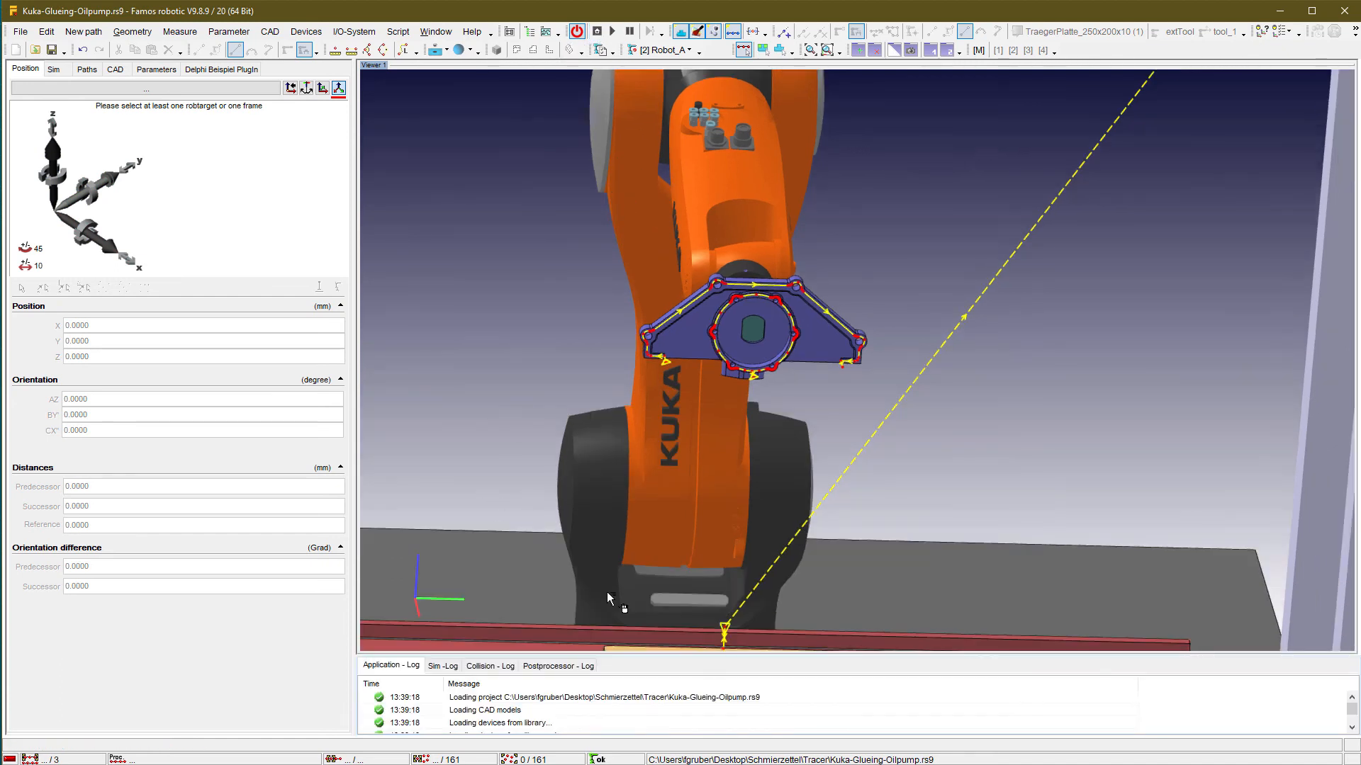
pyautogui.moveTo(693, 659); pyautogui.dragTo(411, 547)
pyautogui.click(442, 557)
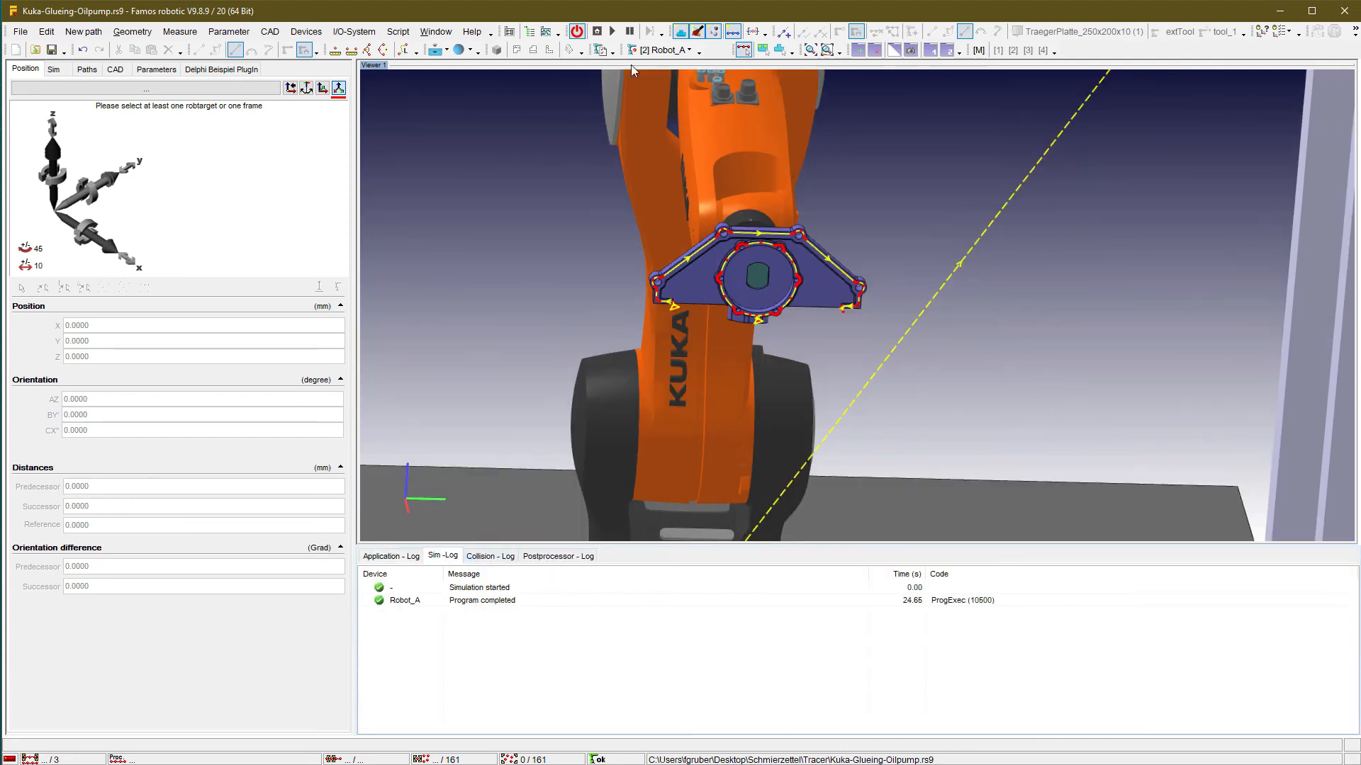
# - Run the simulation and examine the trSpeedWarning trace together with its velocity messages in the Sim-Log
pyautogui.click(613, 31)
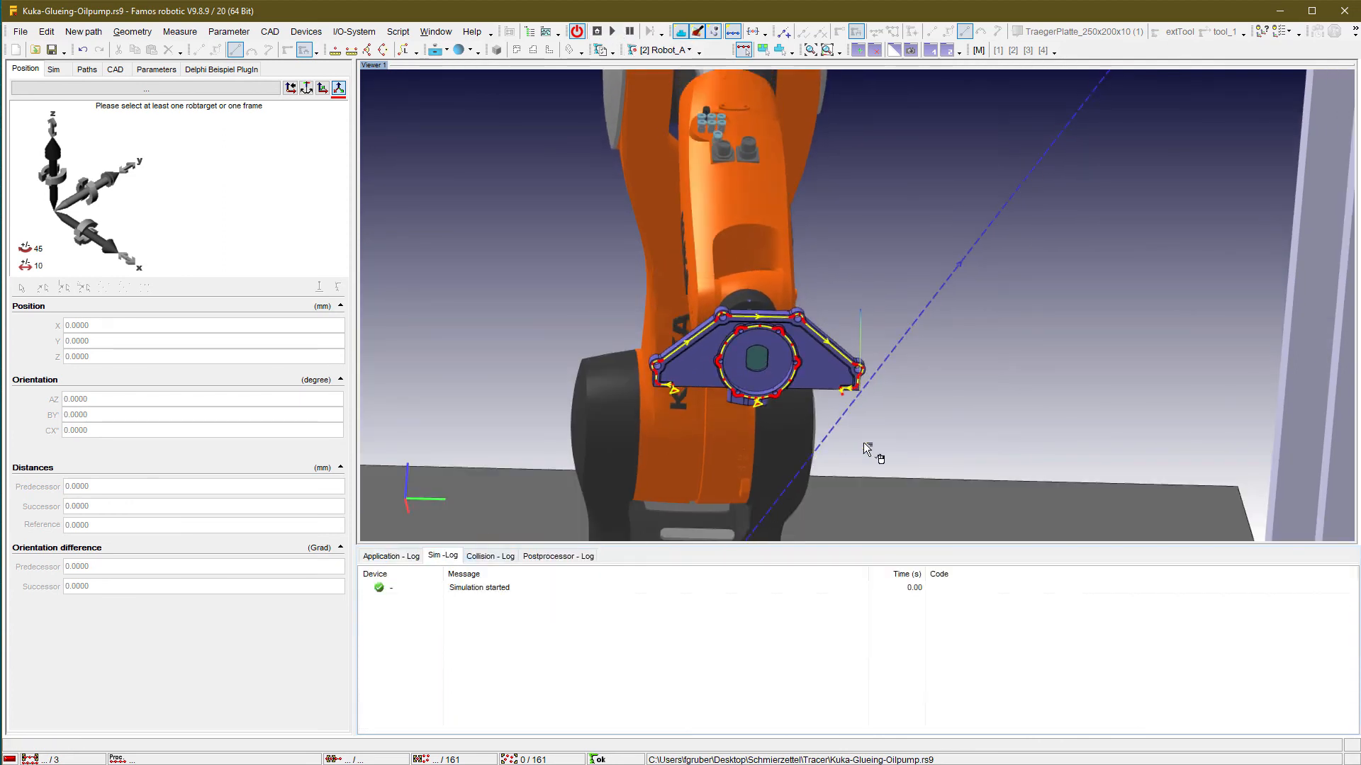
pyautogui.scroll(-5, 863, 442)
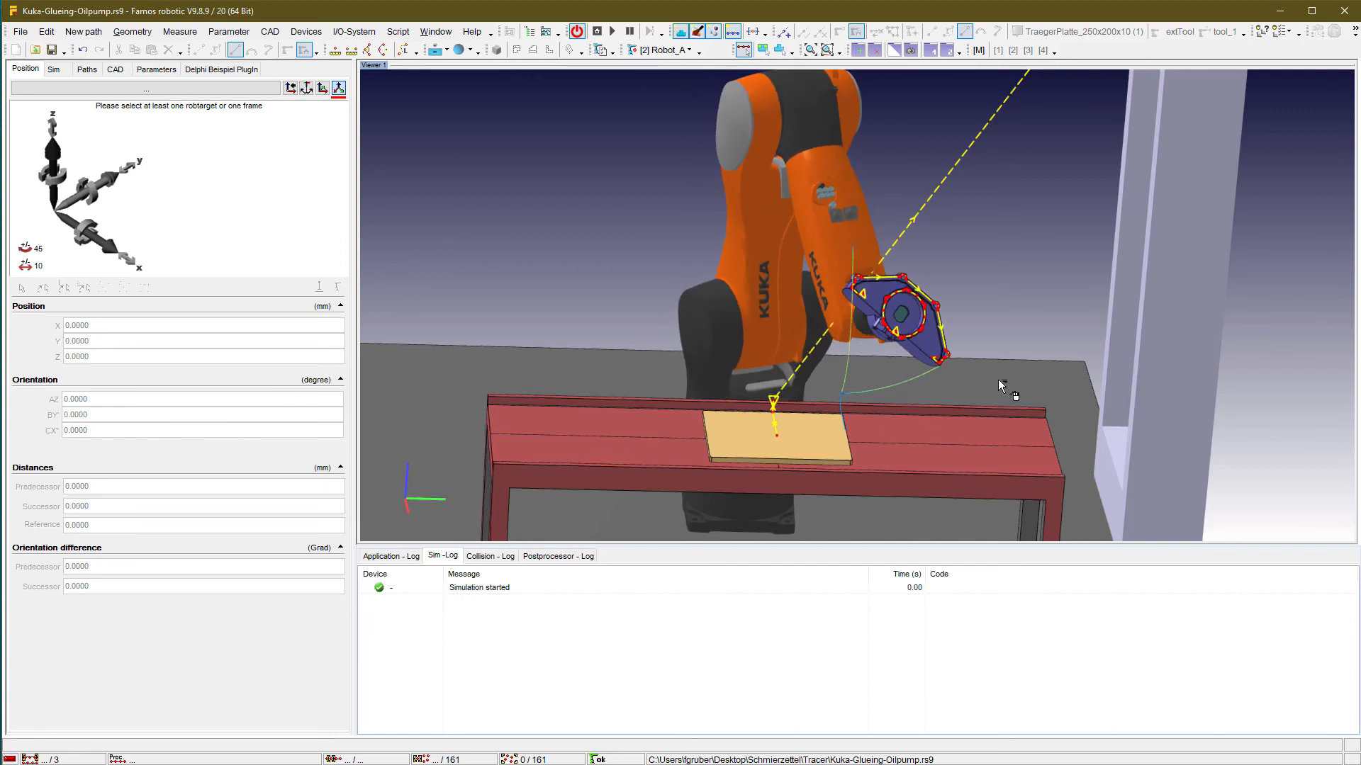
pyautogui.moveTo(997, 380); pyautogui.dragTo(854, 460, button='middle')
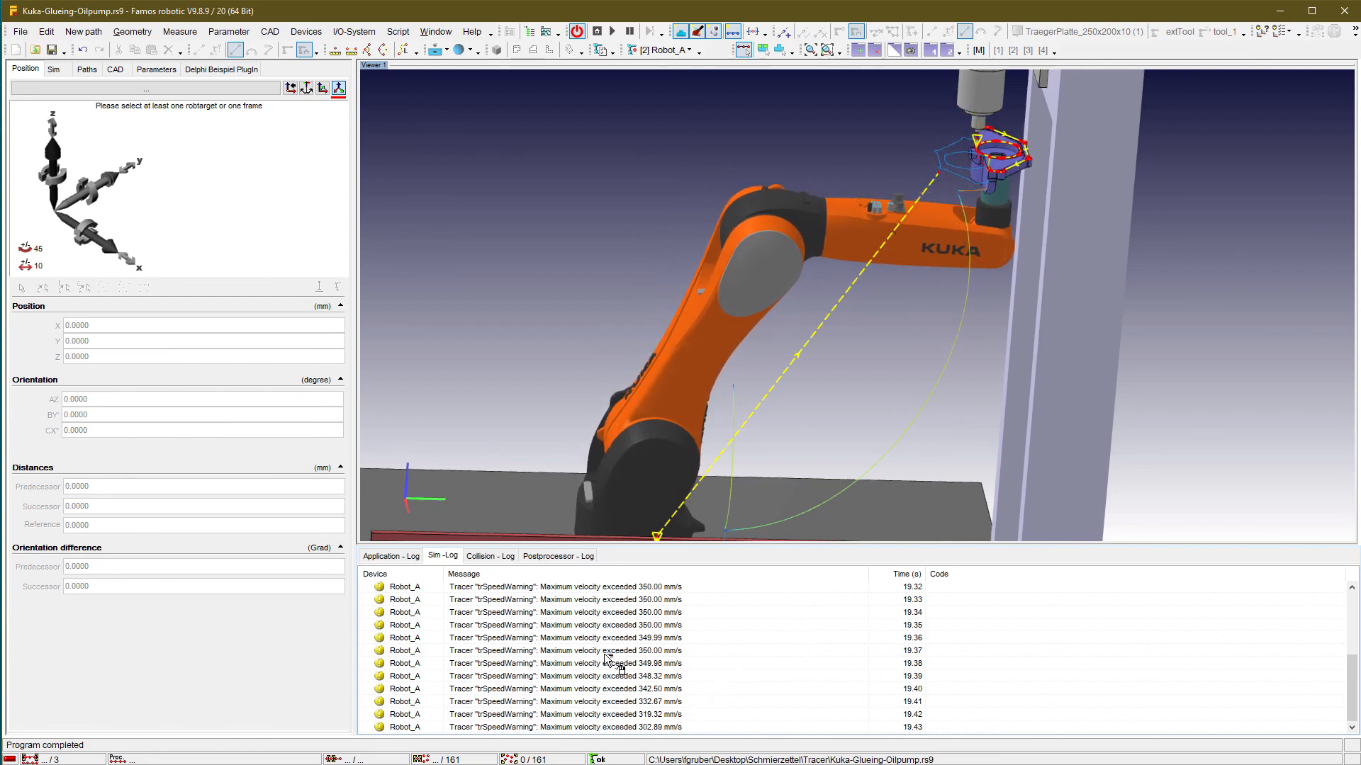
# - Inspect the traces closely at the nozzle and select the final retract targets of coPath3 and coPath4
pyautogui.middleClick(1012, 150)
pyautogui.scroll(8, 924, 276)
pyautogui.moveTo(852, 360)
pyautogui.mouseDown(button='middle')
pyautogui.moveTo(861, 346)
pyautogui.moveTo(863, 359)
pyautogui.mouseUp(button='middle')
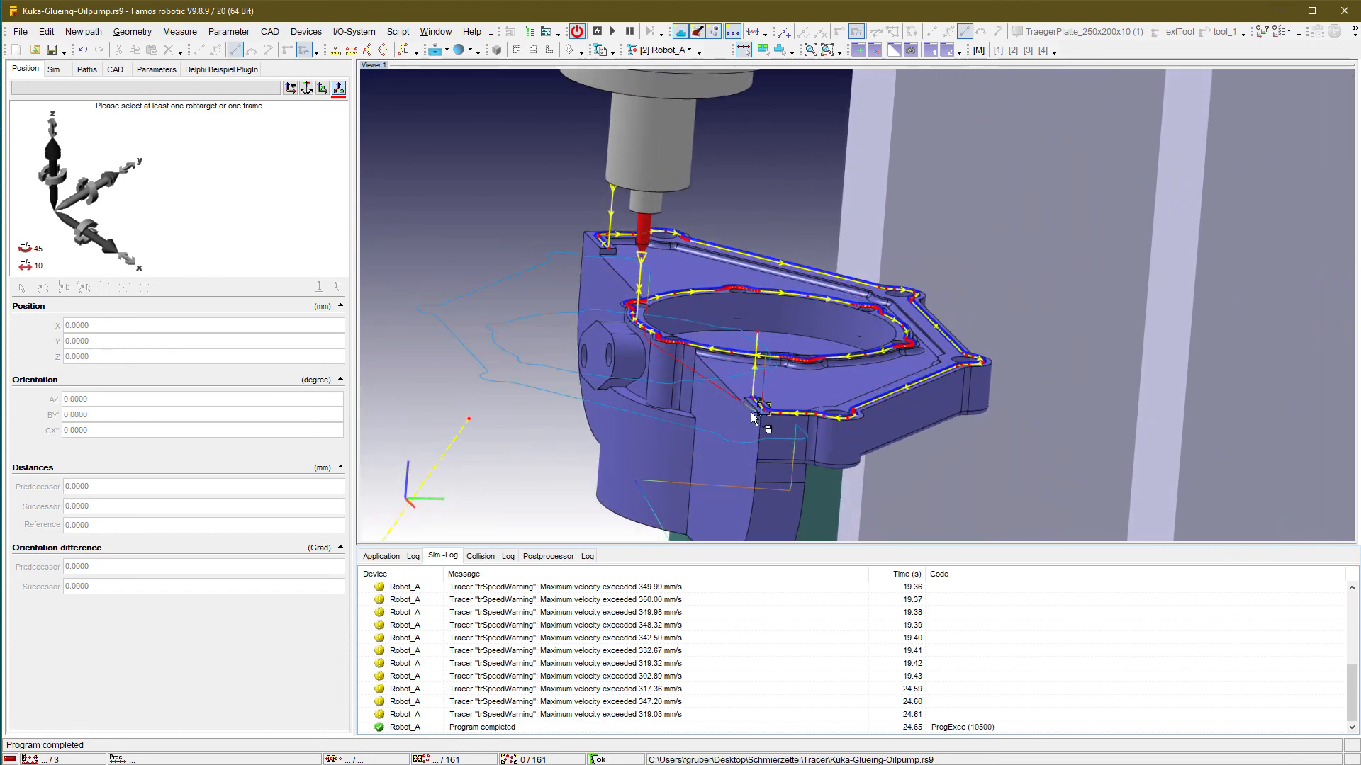
pyautogui.click(761, 356)
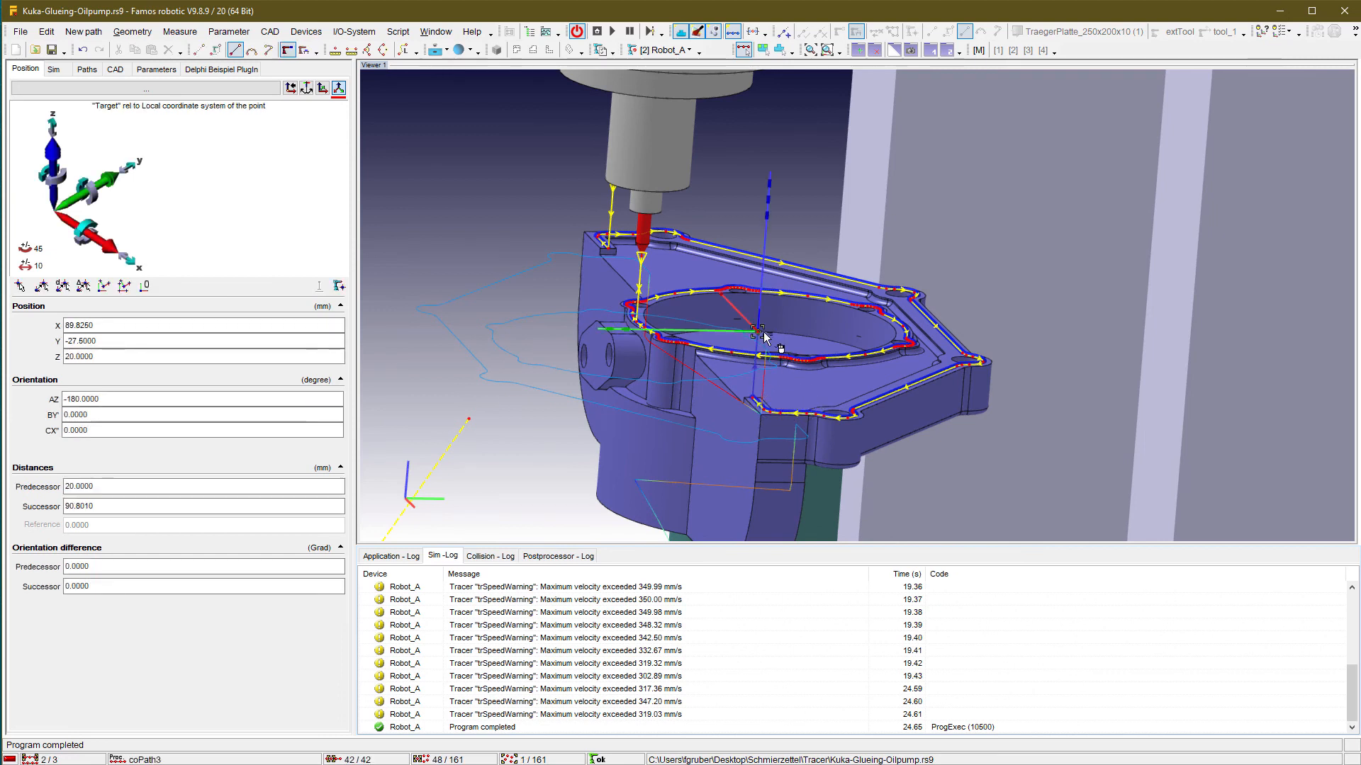
pyautogui.click(641, 256)
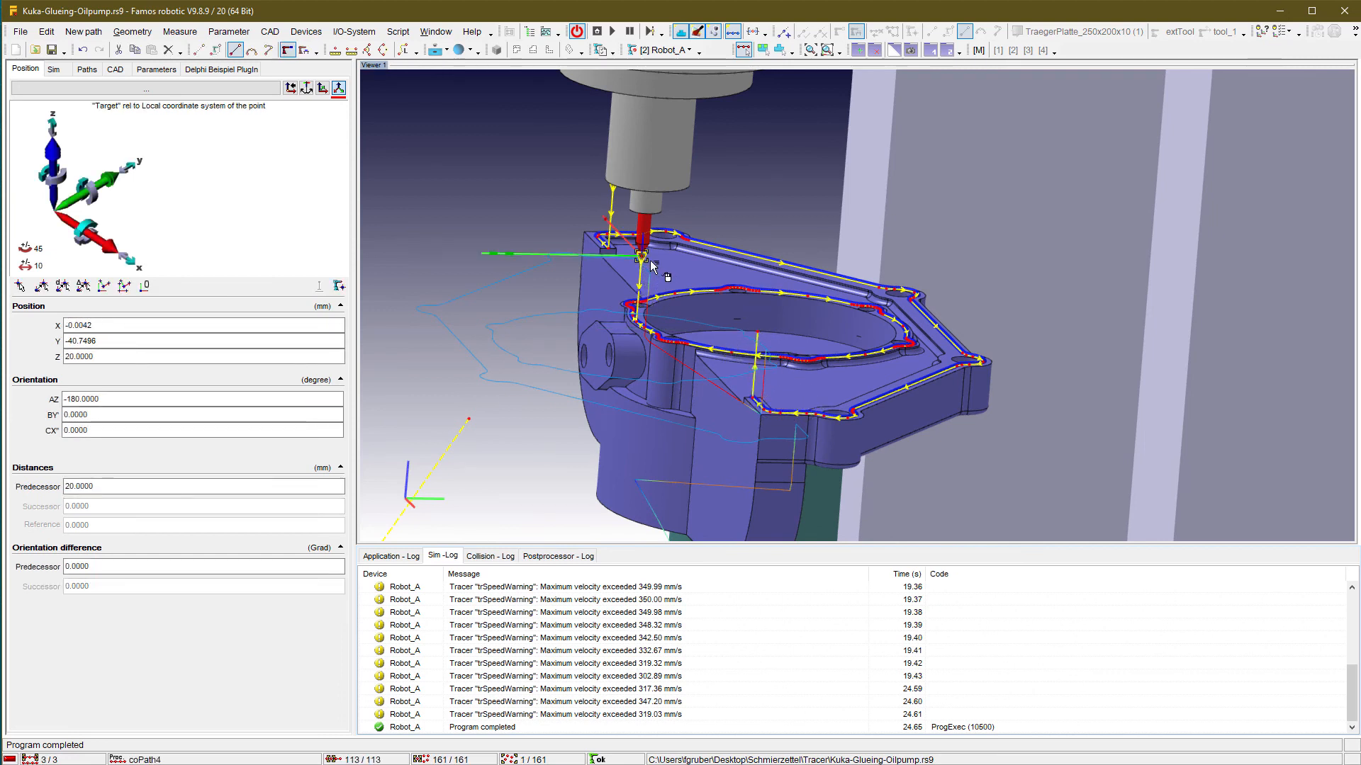
# - Set the TCP speed (vDef) of coPath4's first target to 290 mm/s
pyautogui.click(702, 297)
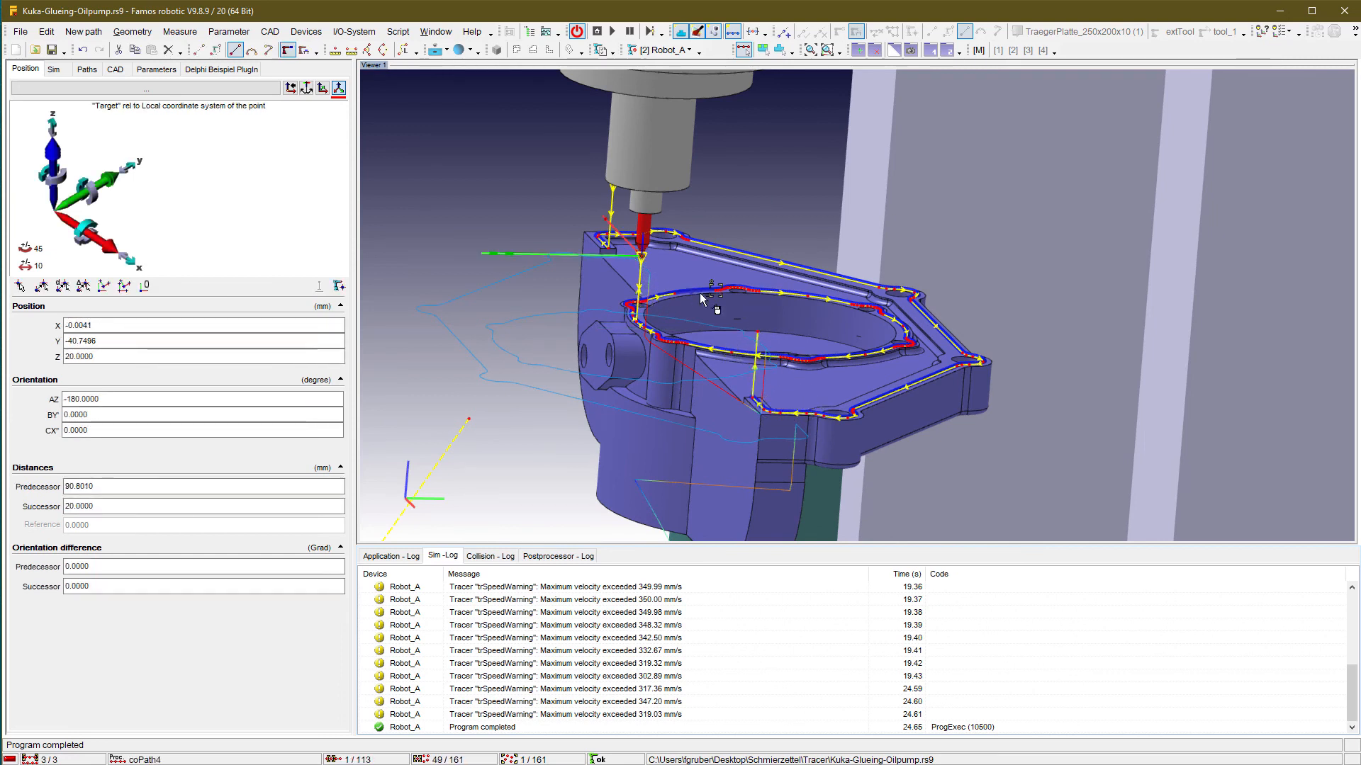
pyautogui.click(157, 69)
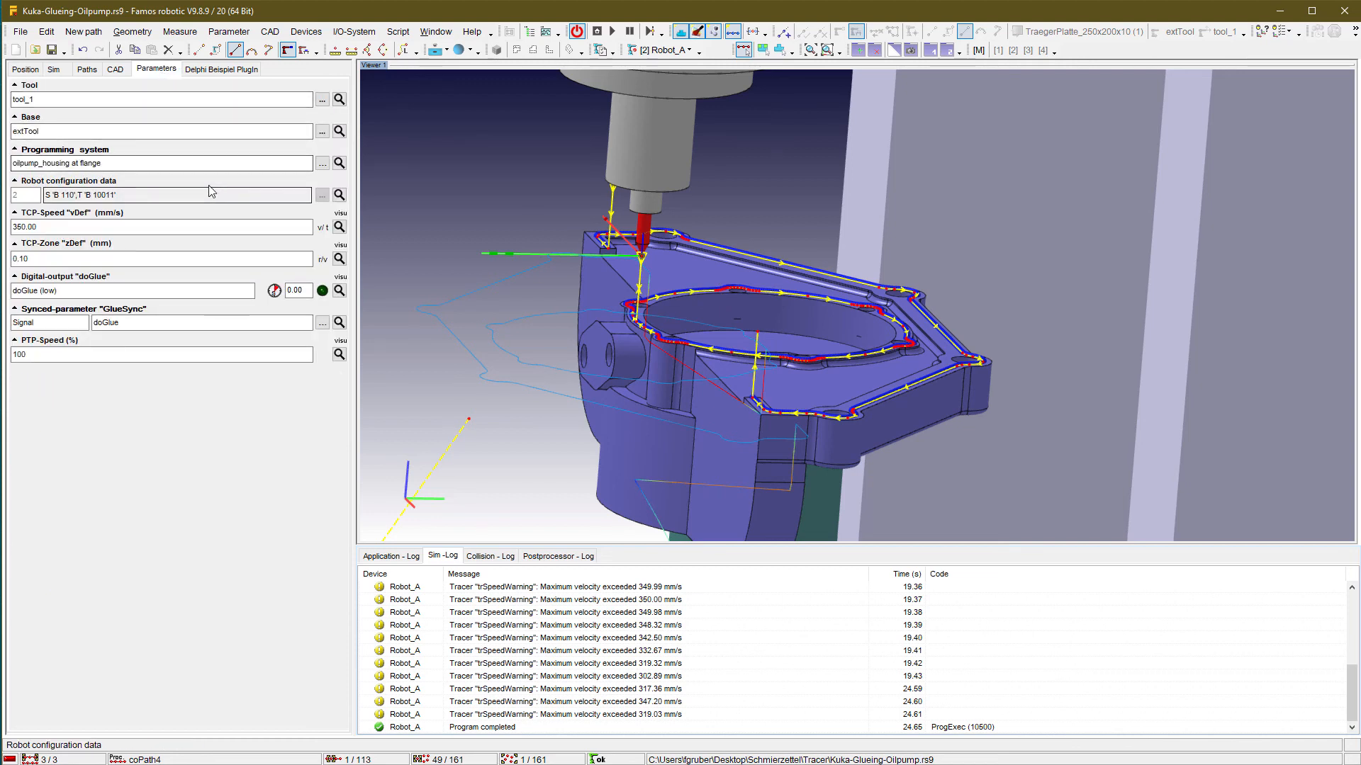
pyautogui.doubleClick(21, 228)
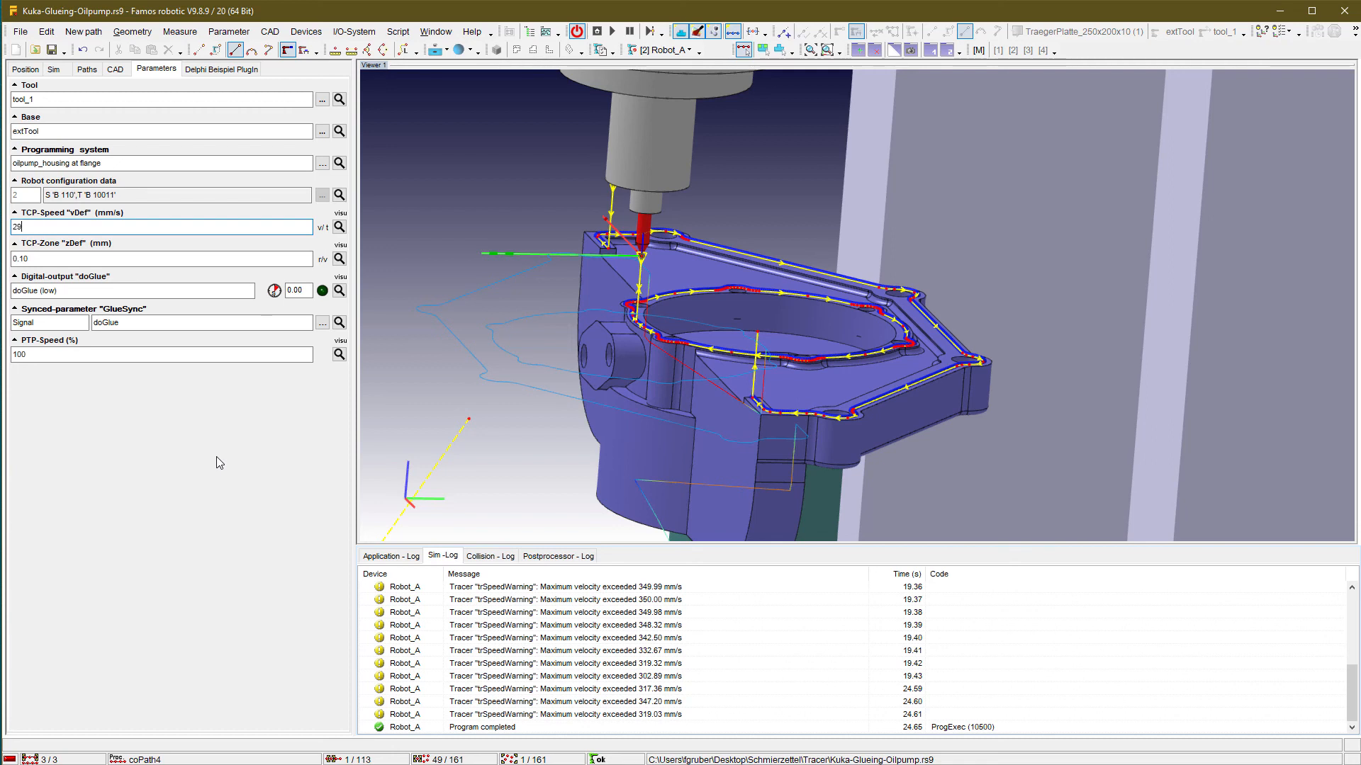
pyautogui.write('0')
pyautogui.press('Return')
# - Reset and rerun the simulation, following the robot to the nozzle and checking the trSpeedWarning messages in the Sim-Log
pyautogui.click(597, 31)
pyautogui.click(612, 31)
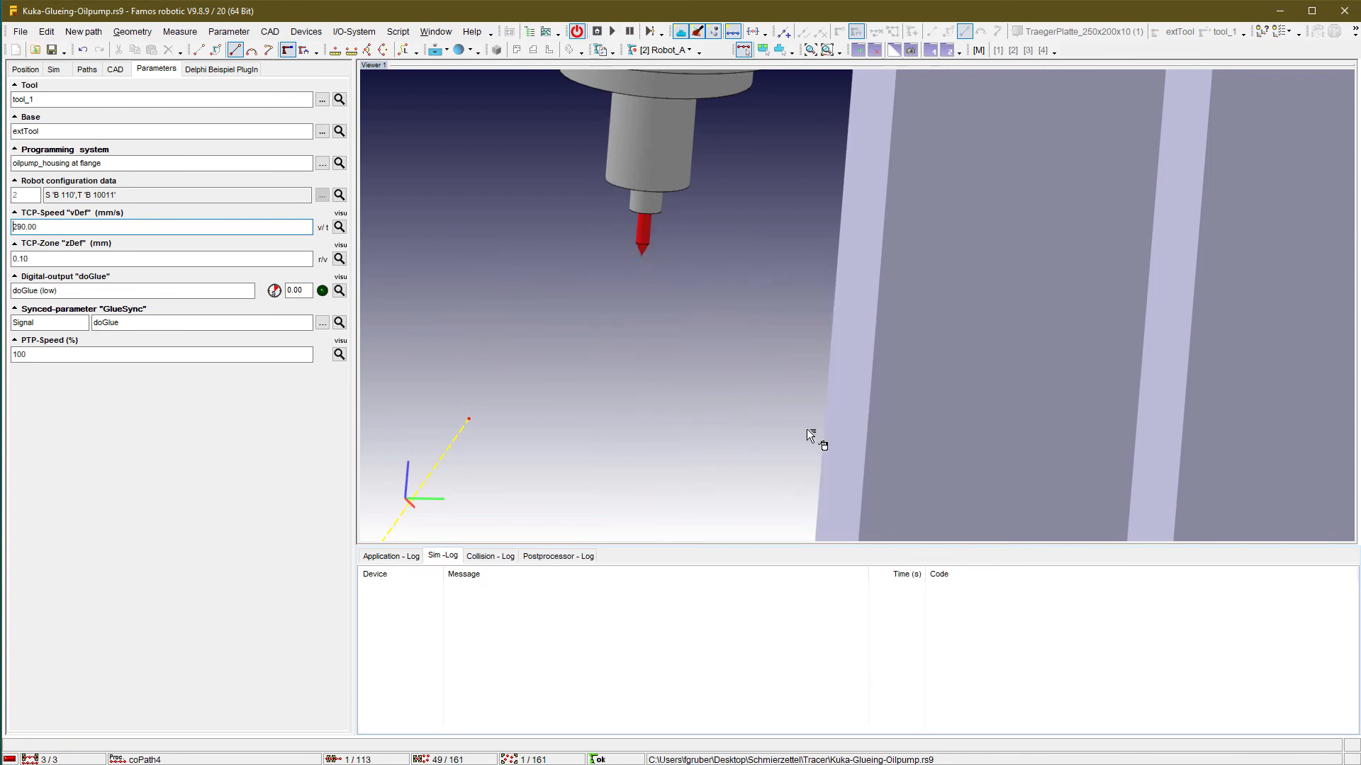
pyautogui.moveTo(807, 428); pyautogui.dragTo(810, 237, button='right')
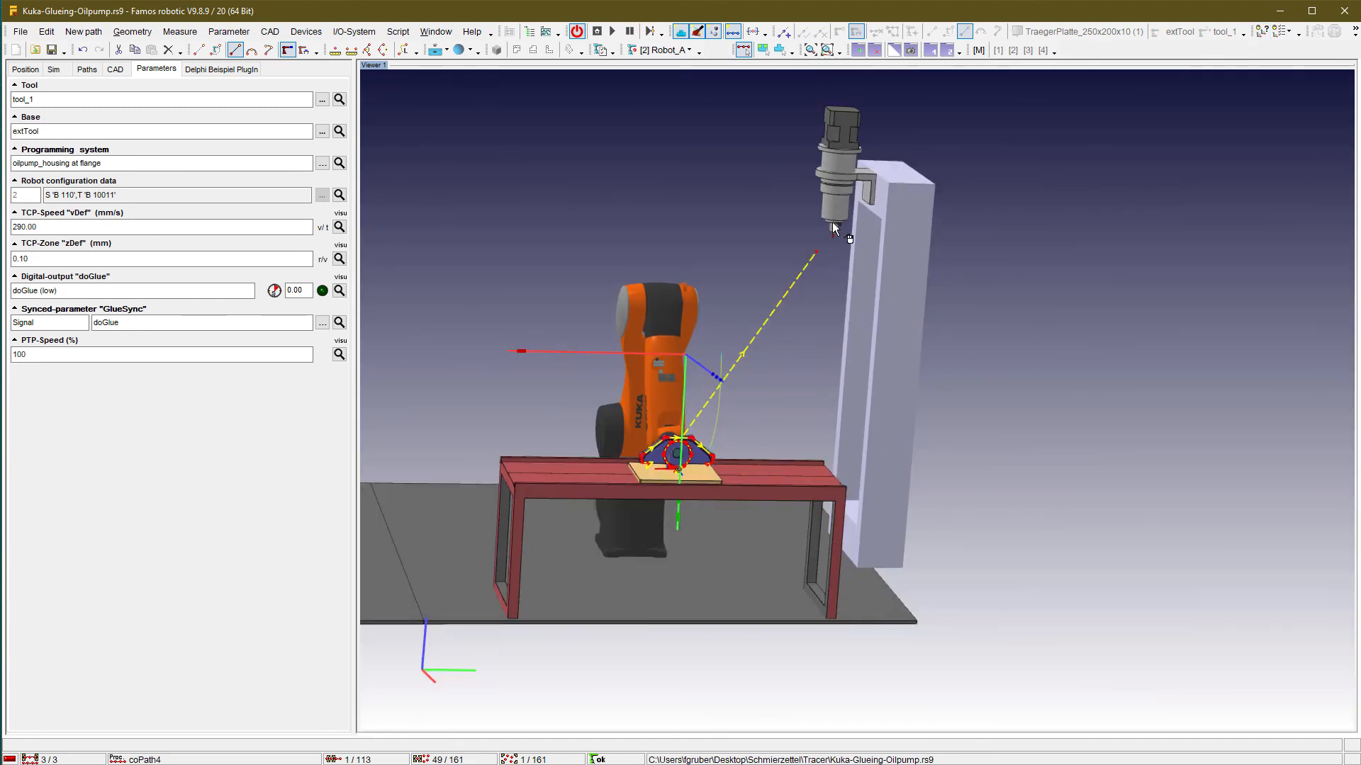
pyautogui.moveTo(832, 222); pyautogui.dragTo(911, 388, button='right')
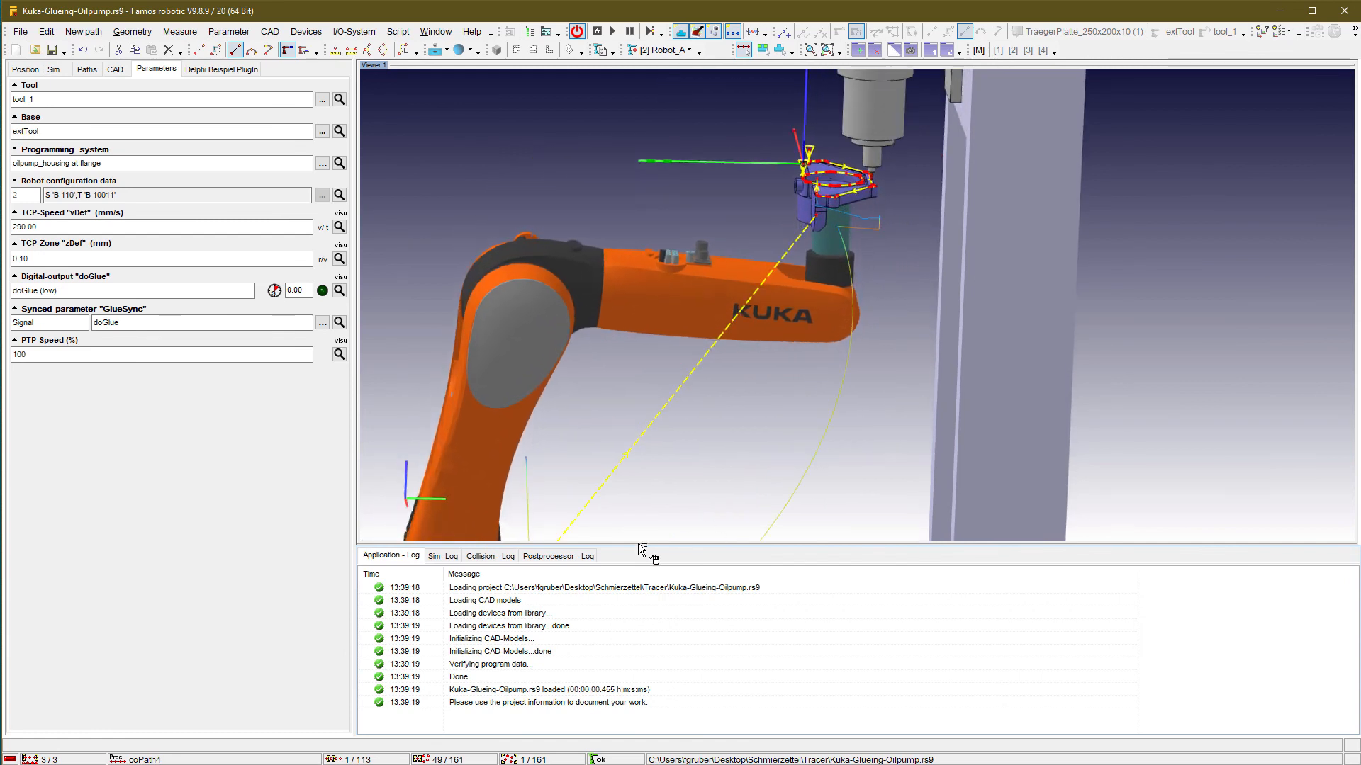
pyautogui.click(443, 556)
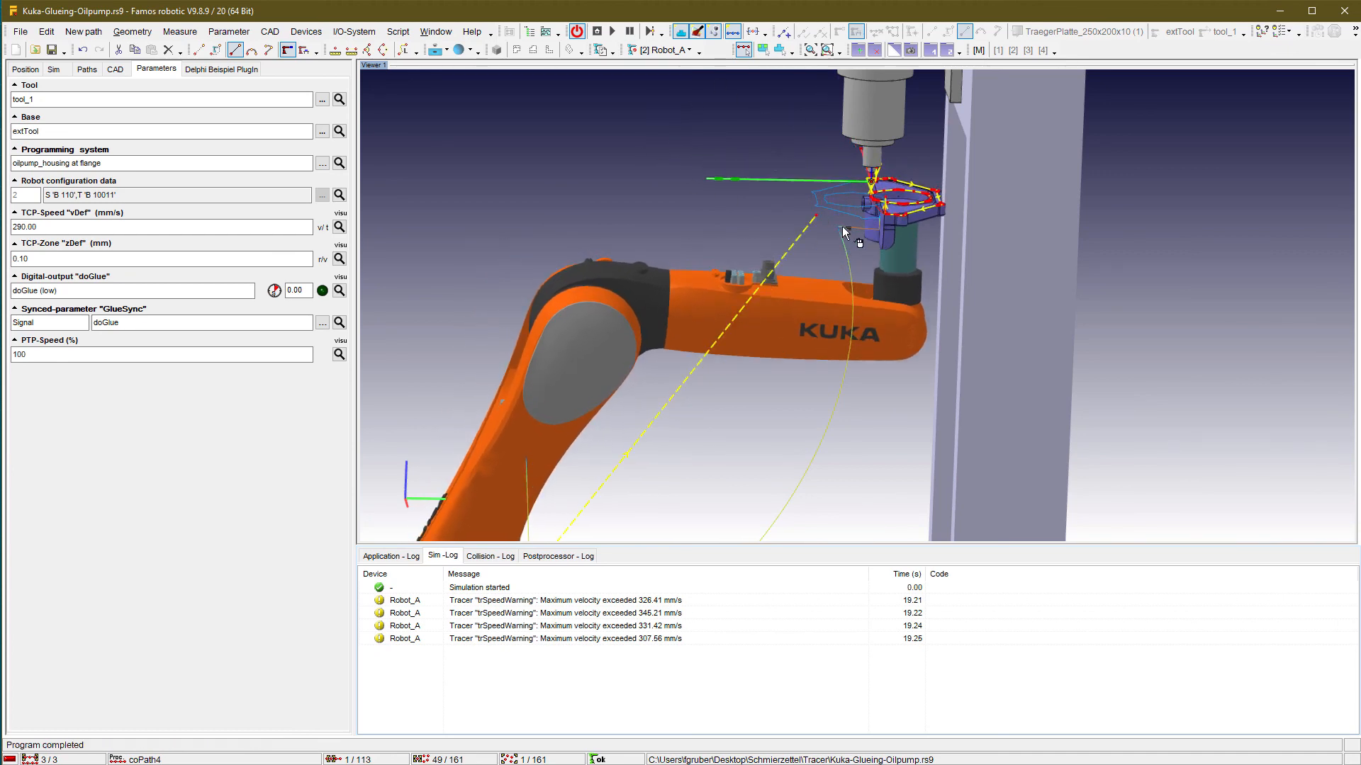
# - Set the TCP speed (vDef) of coPath3's final retract target to 290 mm/s
pyautogui.scroll(10, 884, 219)
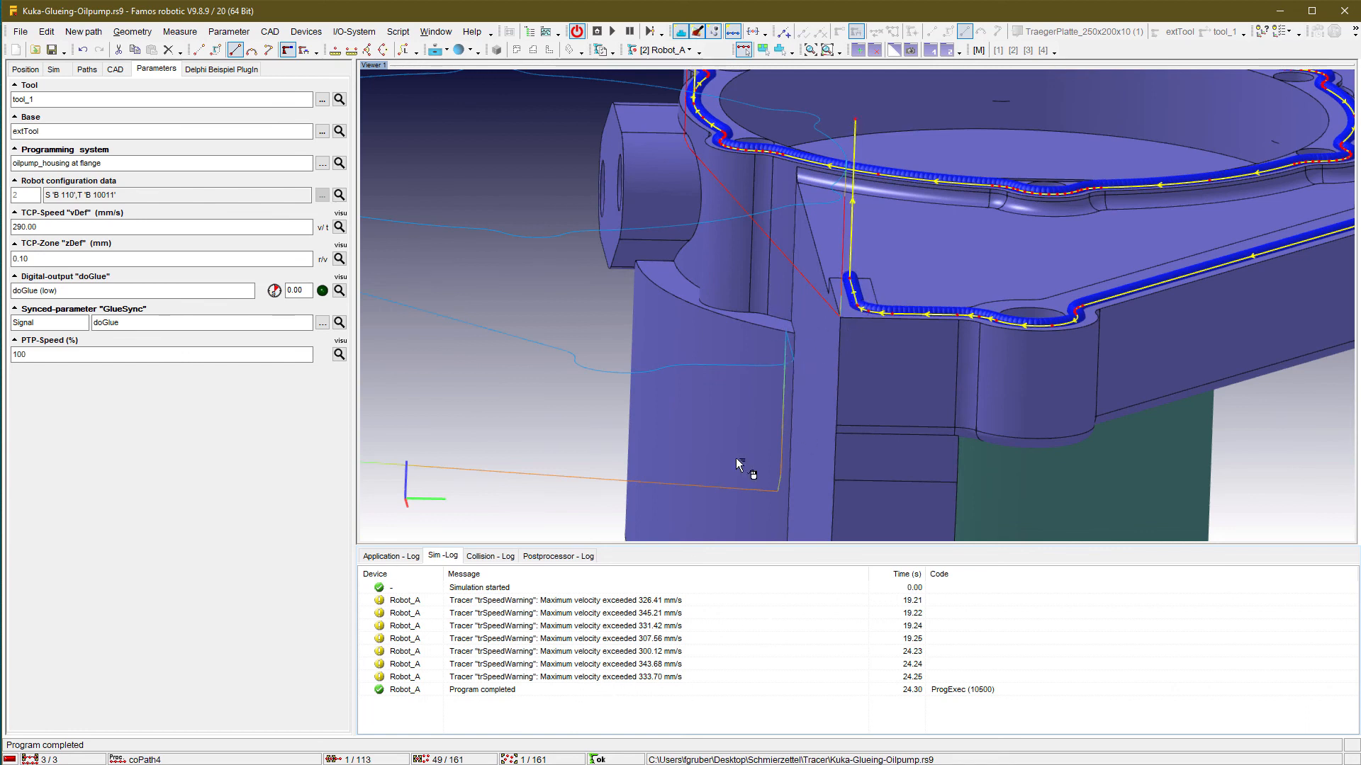
pyautogui.click(859, 141)
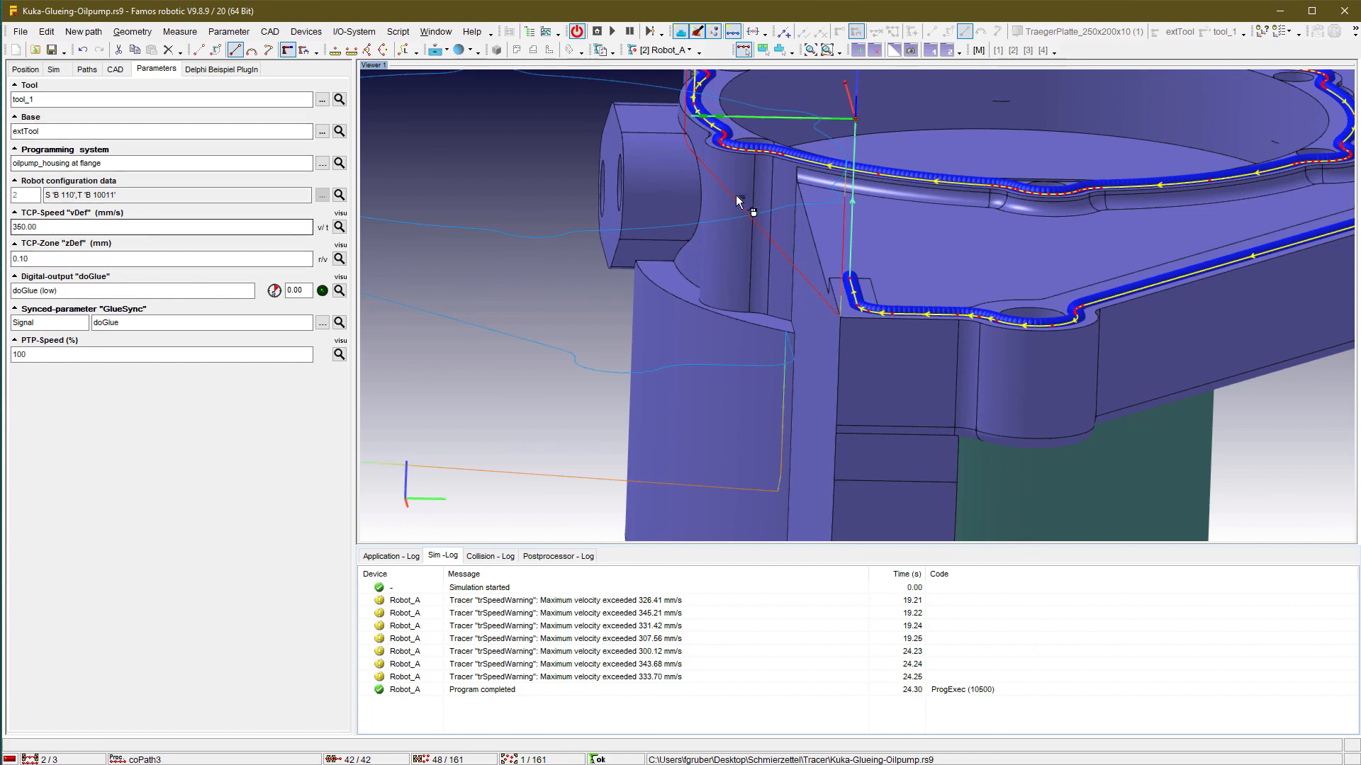
pyautogui.doubleClick(68, 229)
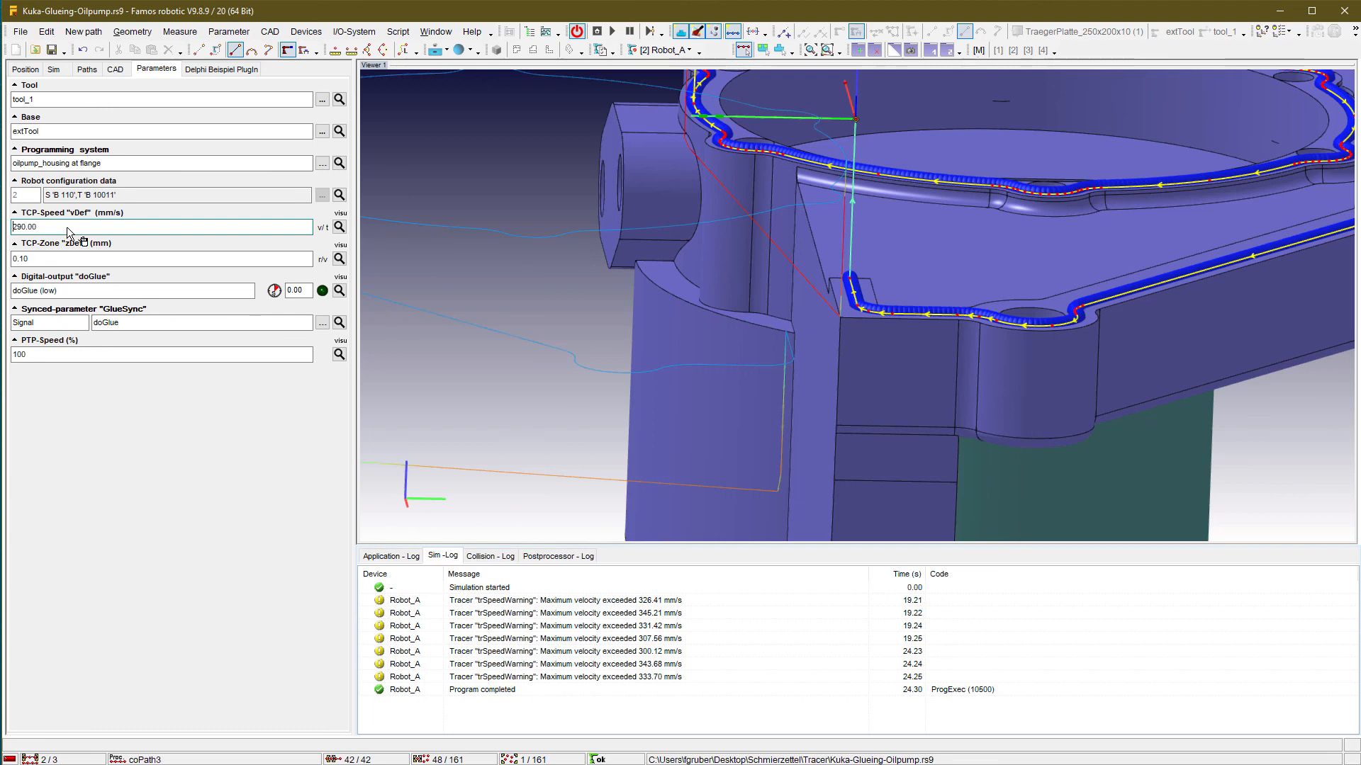
pyautogui.press('Return')
# - Select coPath4's first target and examine the traces around the housing and along the robot's transfer movement from the table
pyautogui.moveTo(705, 186); pyautogui.dragTo(702, 376, button='middle')
pyautogui.click(706, 148)
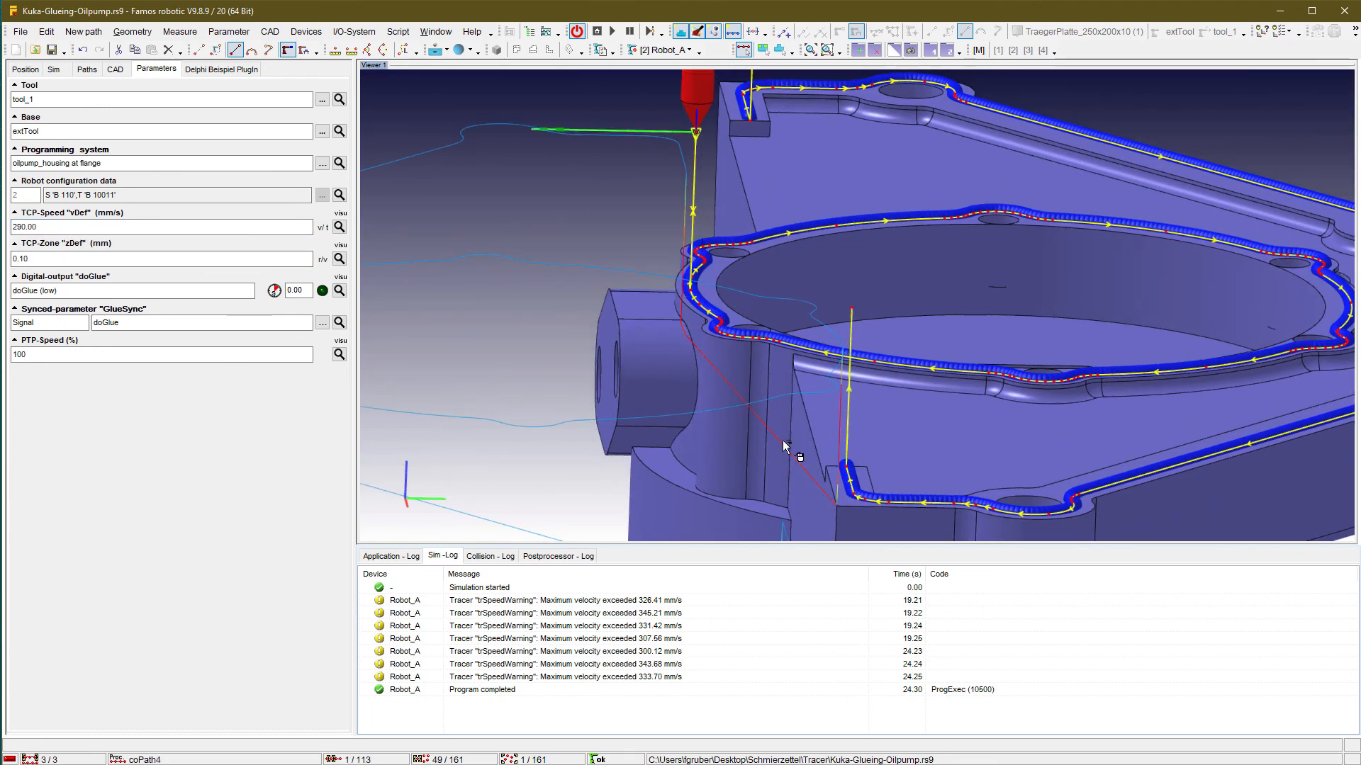
pyautogui.moveTo(806, 409); pyautogui.dragTo(815, 408, button='middle')
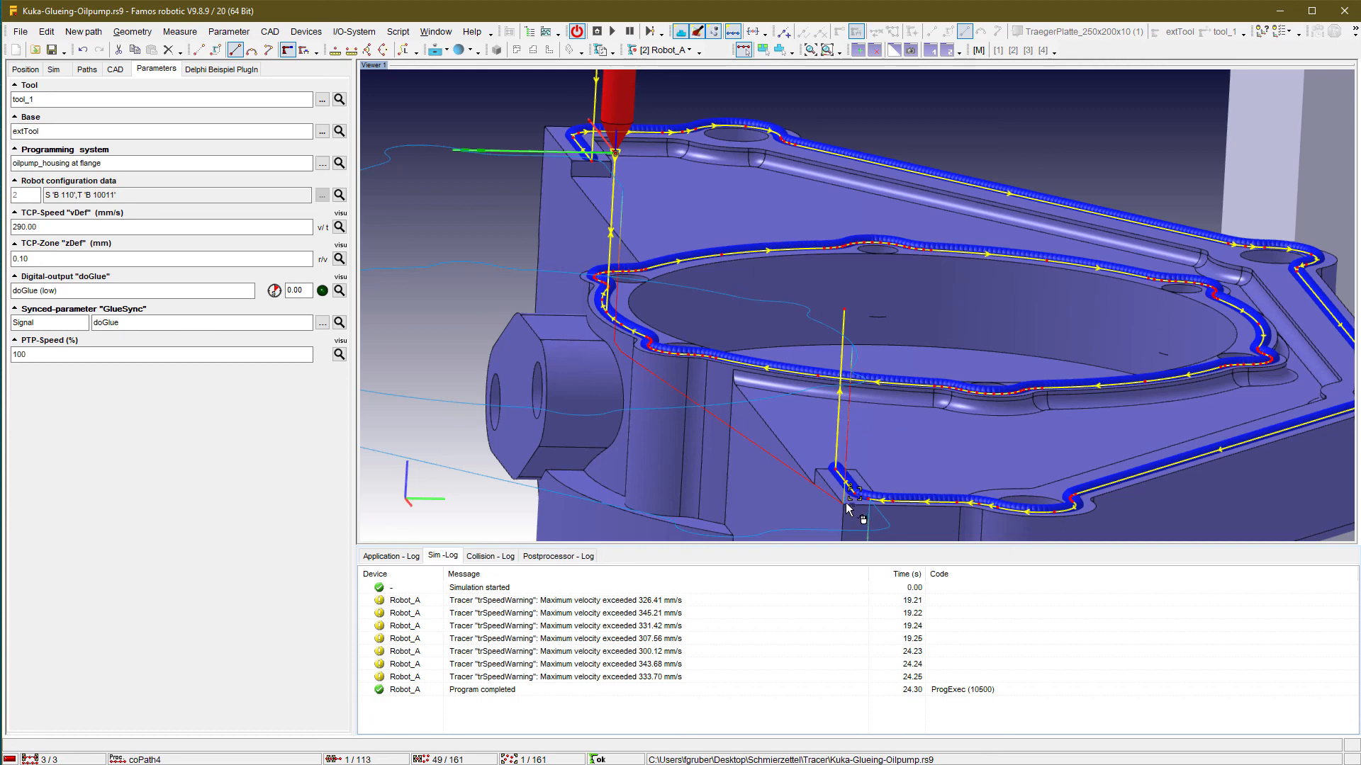
pyautogui.scroll(-10, 717, 449)
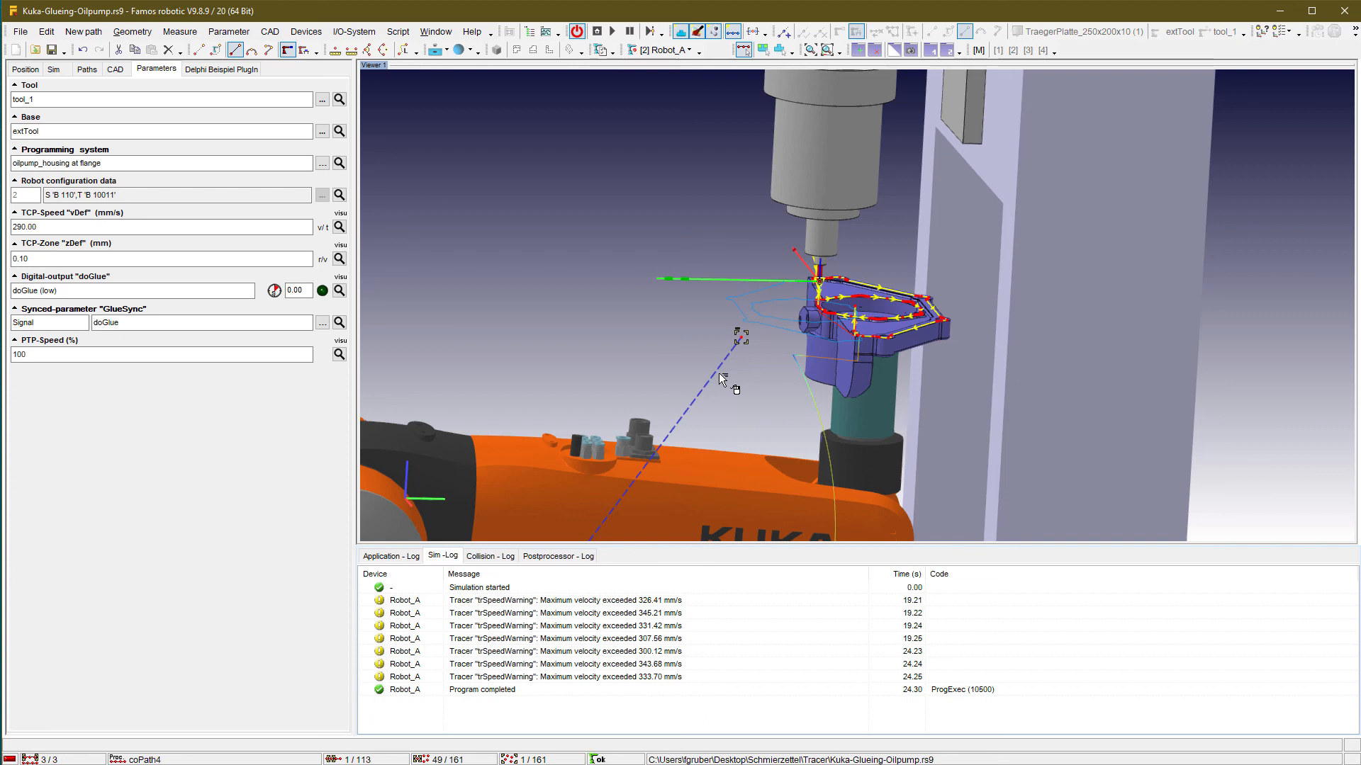
pyautogui.click(718, 373)
pyautogui.scroll(-5, 776, 428)
pyautogui.moveTo(784, 392)
pyautogui.mouseDown()
pyautogui.moveTo(803, 358)
pyautogui.moveTo(781, 342)
pyautogui.moveTo(776, 402)
pyautogui.moveTo(811, 333)
pyautogui.mouseUp()
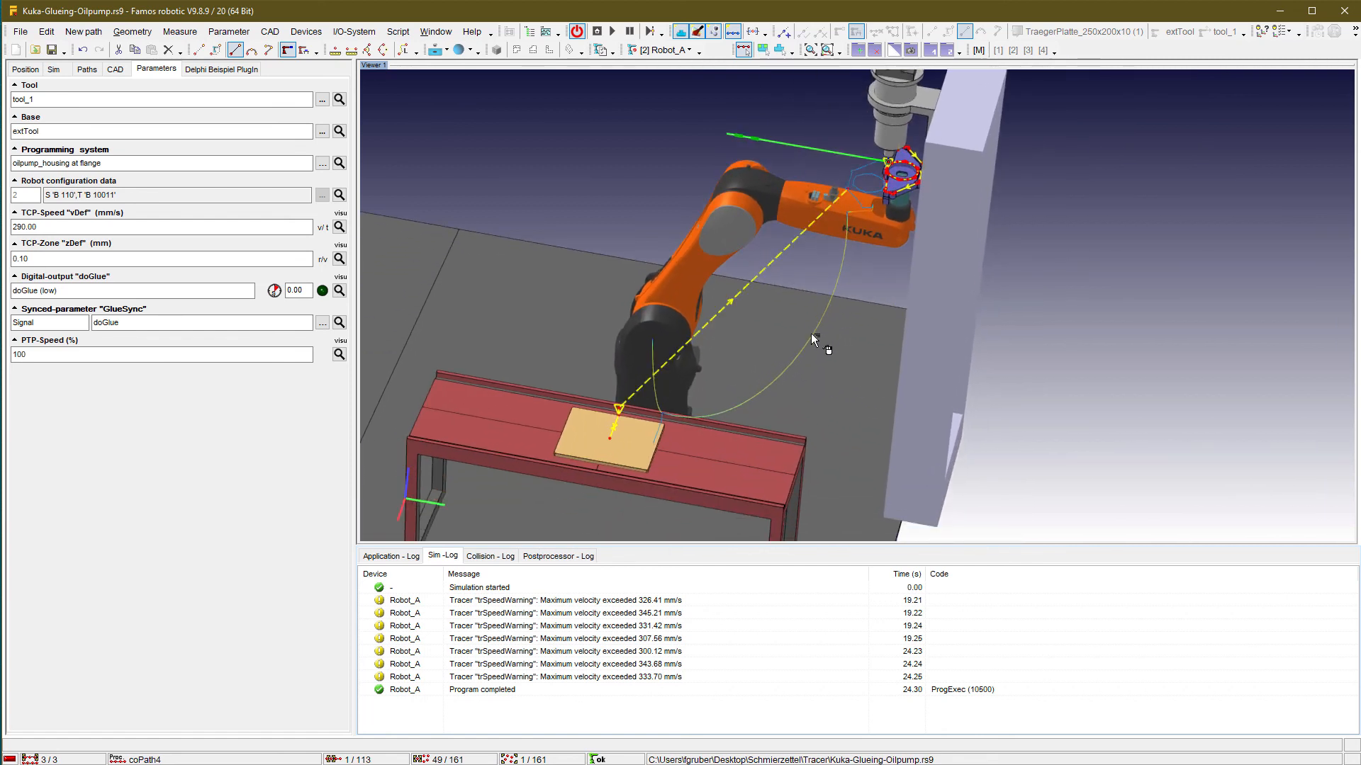